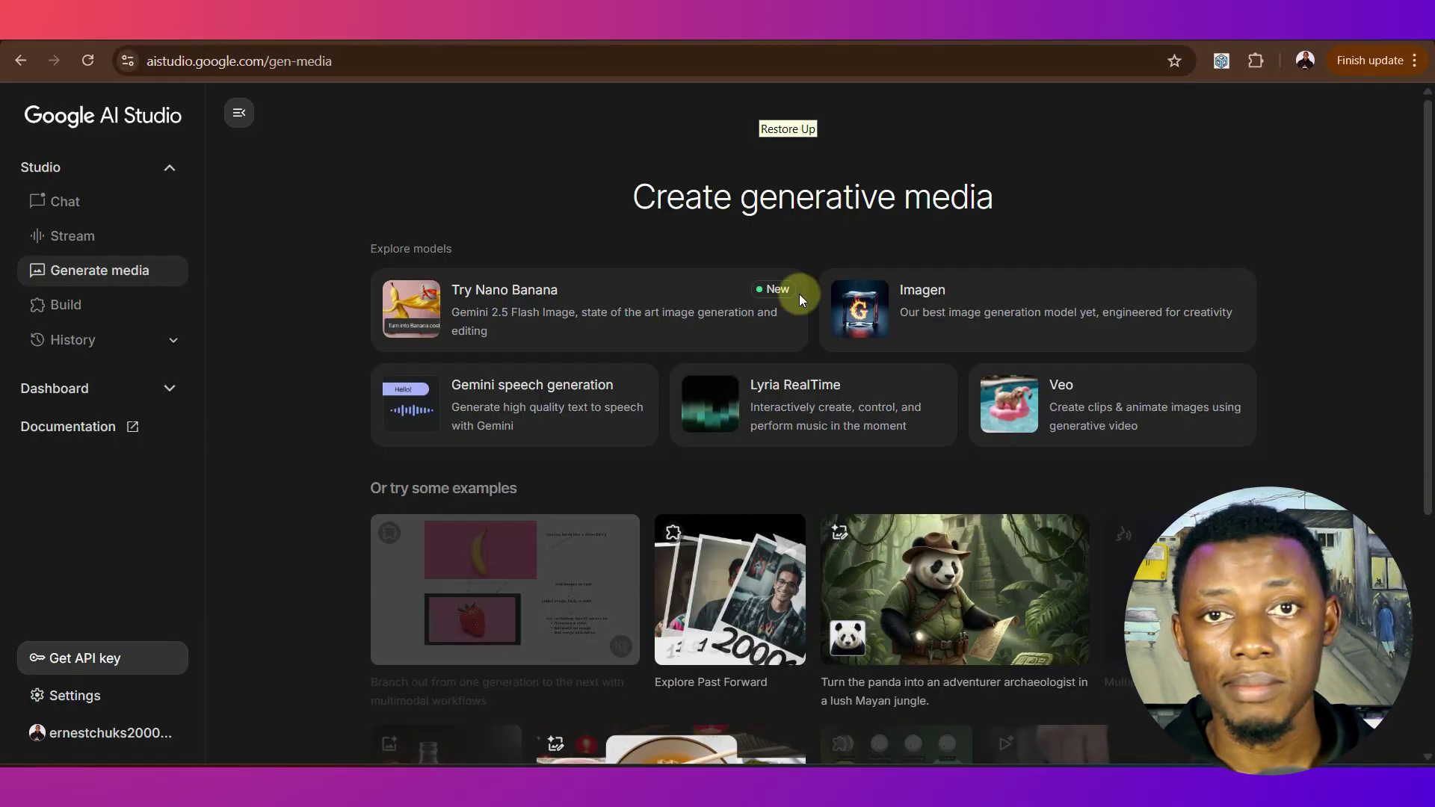
Open the Imagen model for image generation.
{"action": "left_click", "coordinate": [927, 305]}
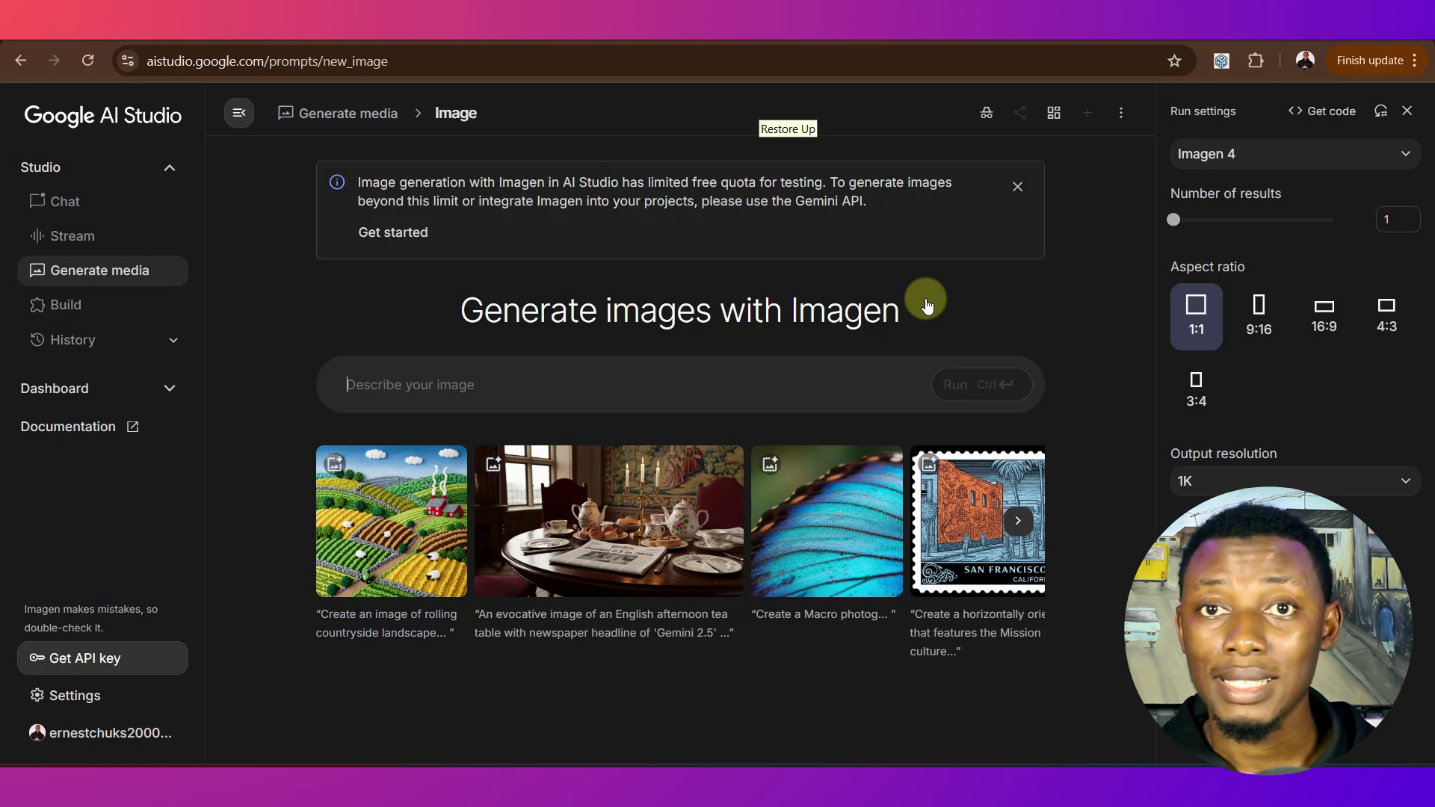
Switch to the Google Docs document and read through the five African folktales consistent character prompts.
{"action": "key", "text": "ctrl+Tab"}
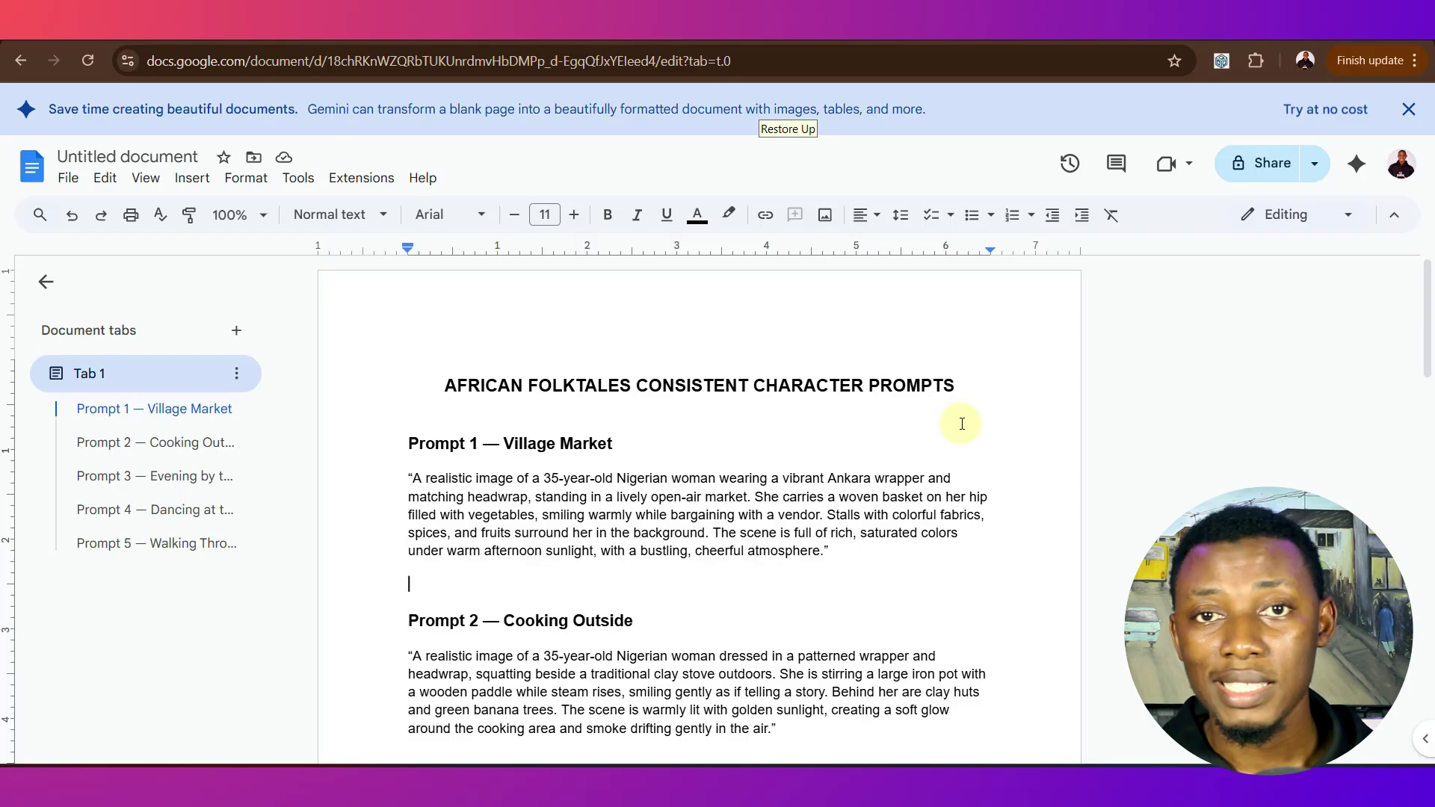
{"action": "scroll", "coordinate": [962, 424], "scroll_direction": "down", "scroll_amount": 10}
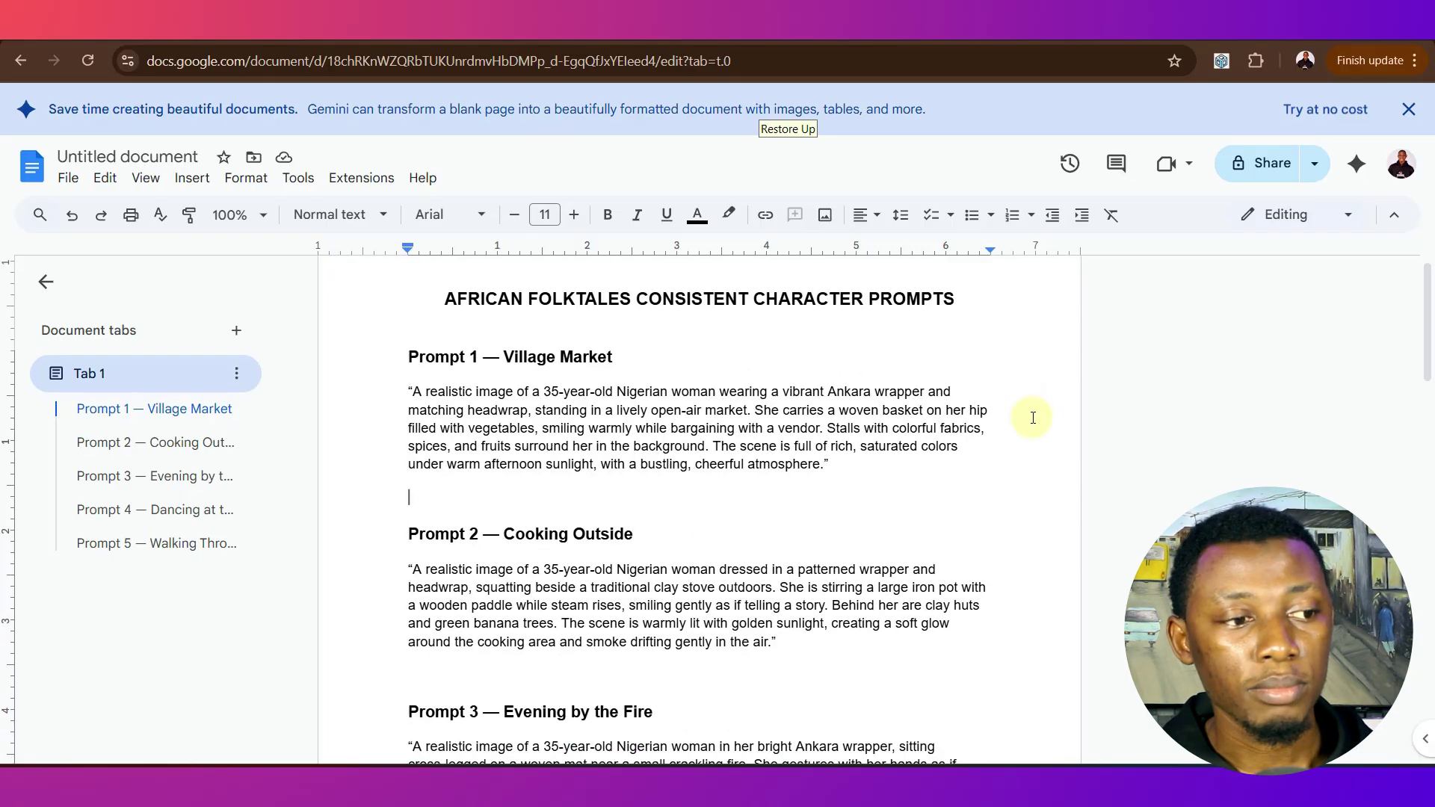
{"action": "scroll", "coordinate": [1040, 441], "scroll_direction": "up", "scroll_amount": 10}
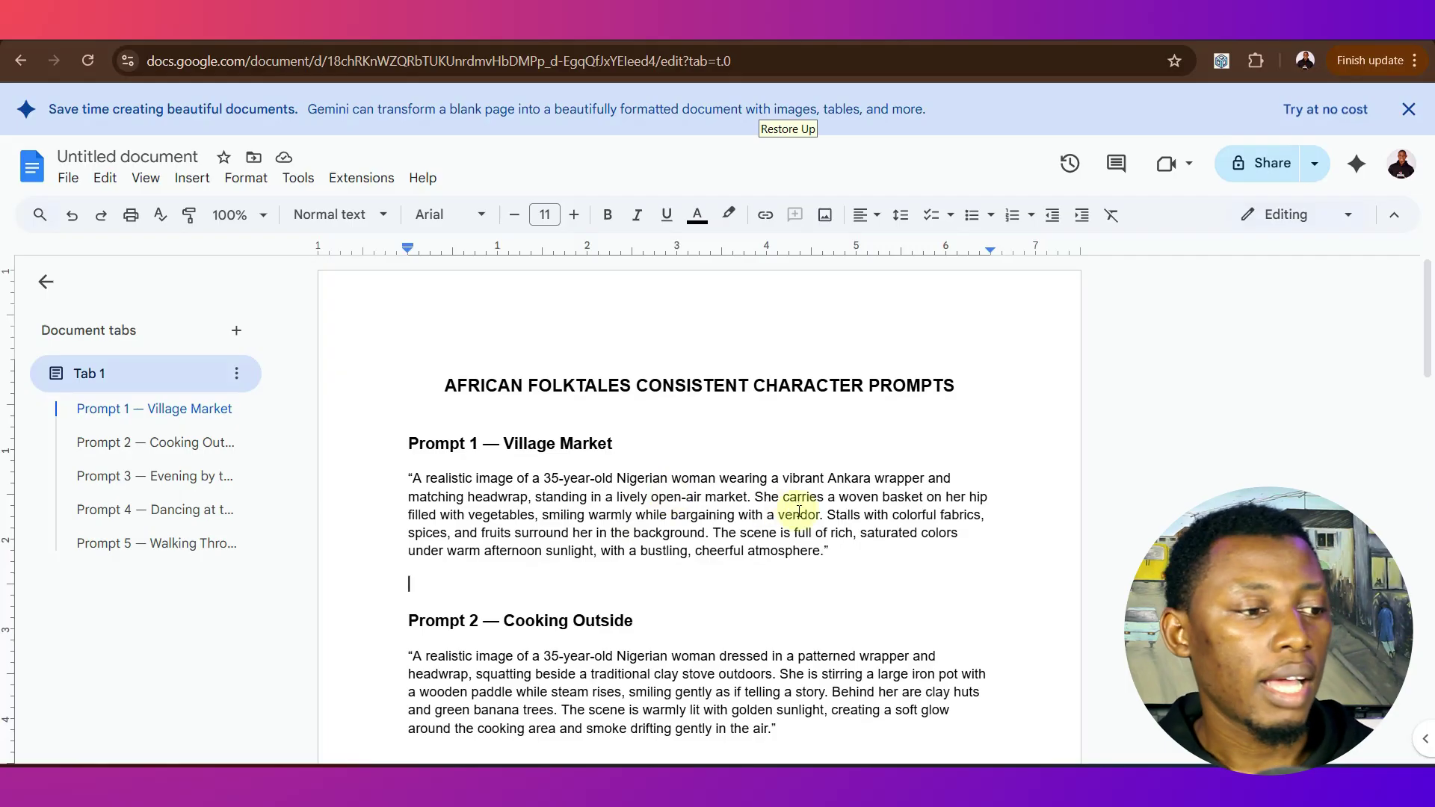
{"action": "scroll", "coordinate": [799, 538], "scroll_direction": "down", "scroll_amount": 1}
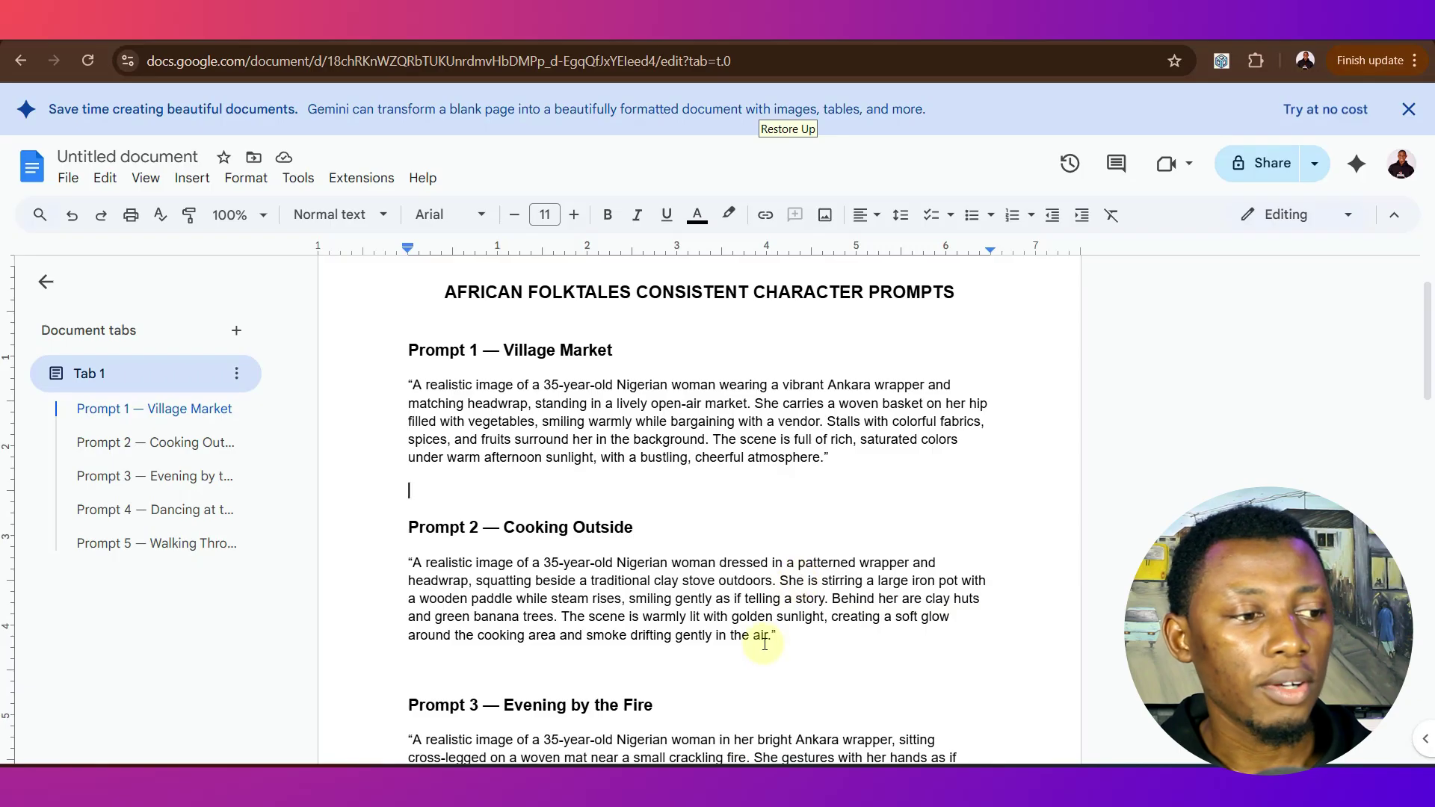
{"action": "scroll", "coordinate": [764, 642], "scroll_direction": "down", "scroll_amount": 1}
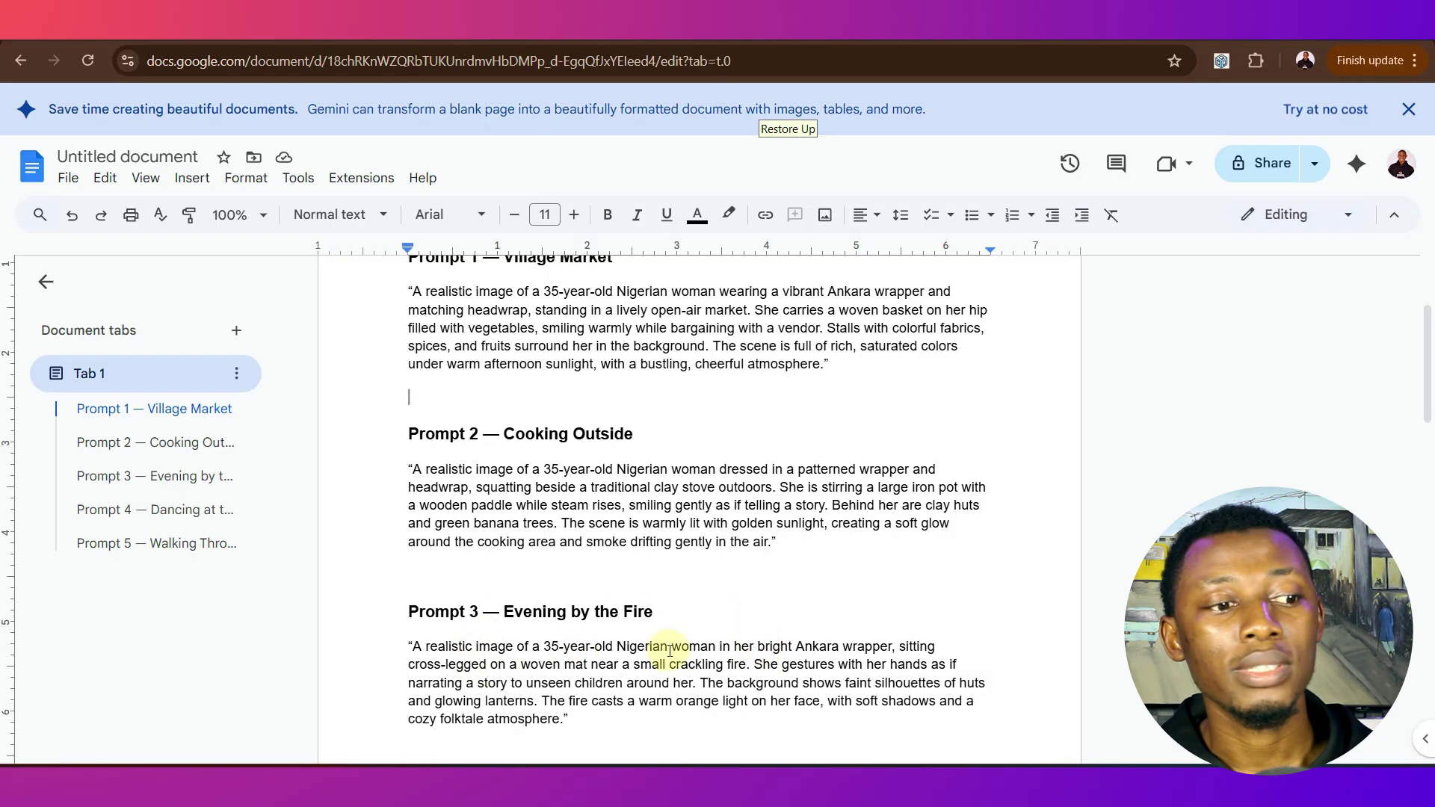
{"action": "scroll", "coordinate": [699, 647], "scroll_direction": "down", "scroll_amount": 10}
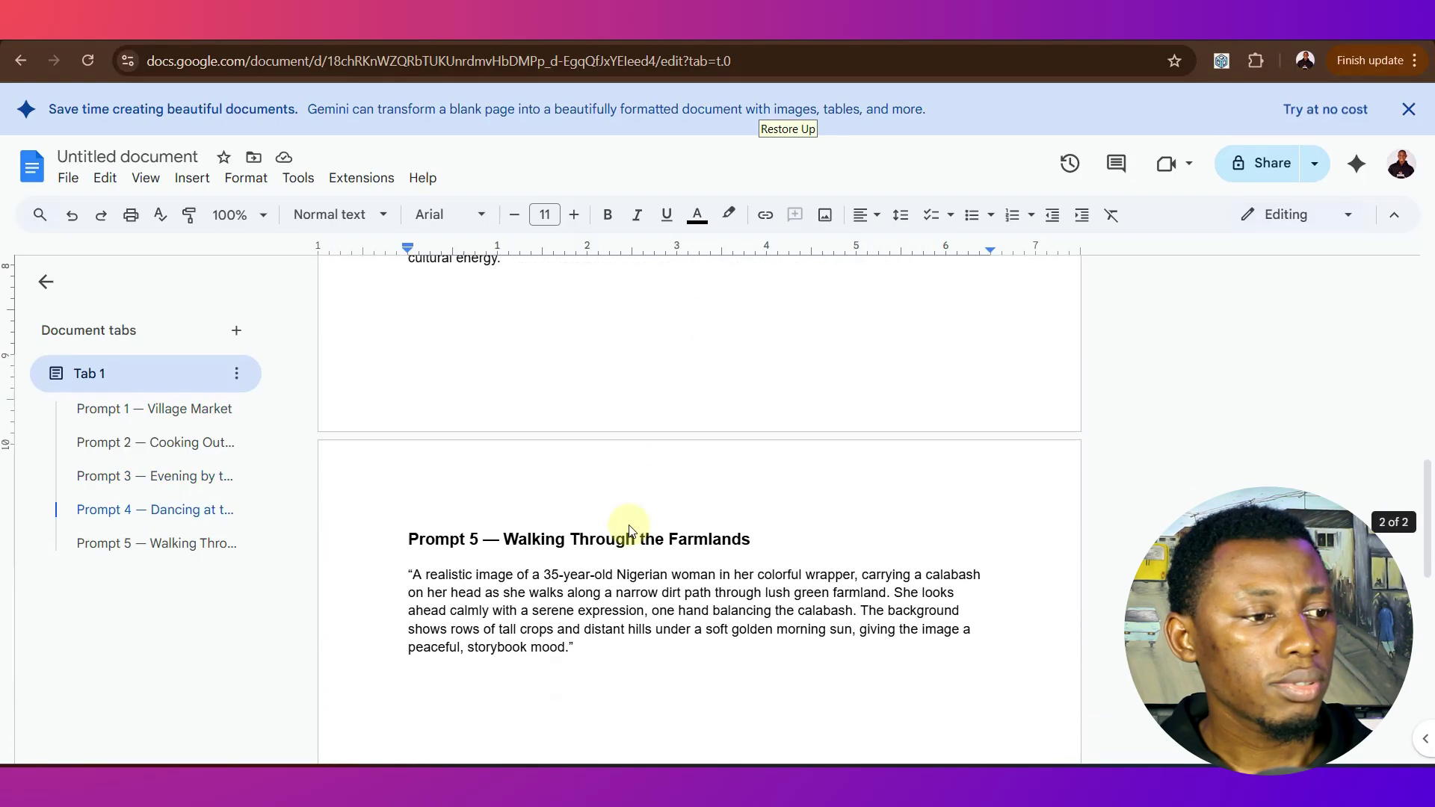
{"action": "scroll", "coordinate": [630, 525], "scroll_direction": "up", "scroll_amount": 6}
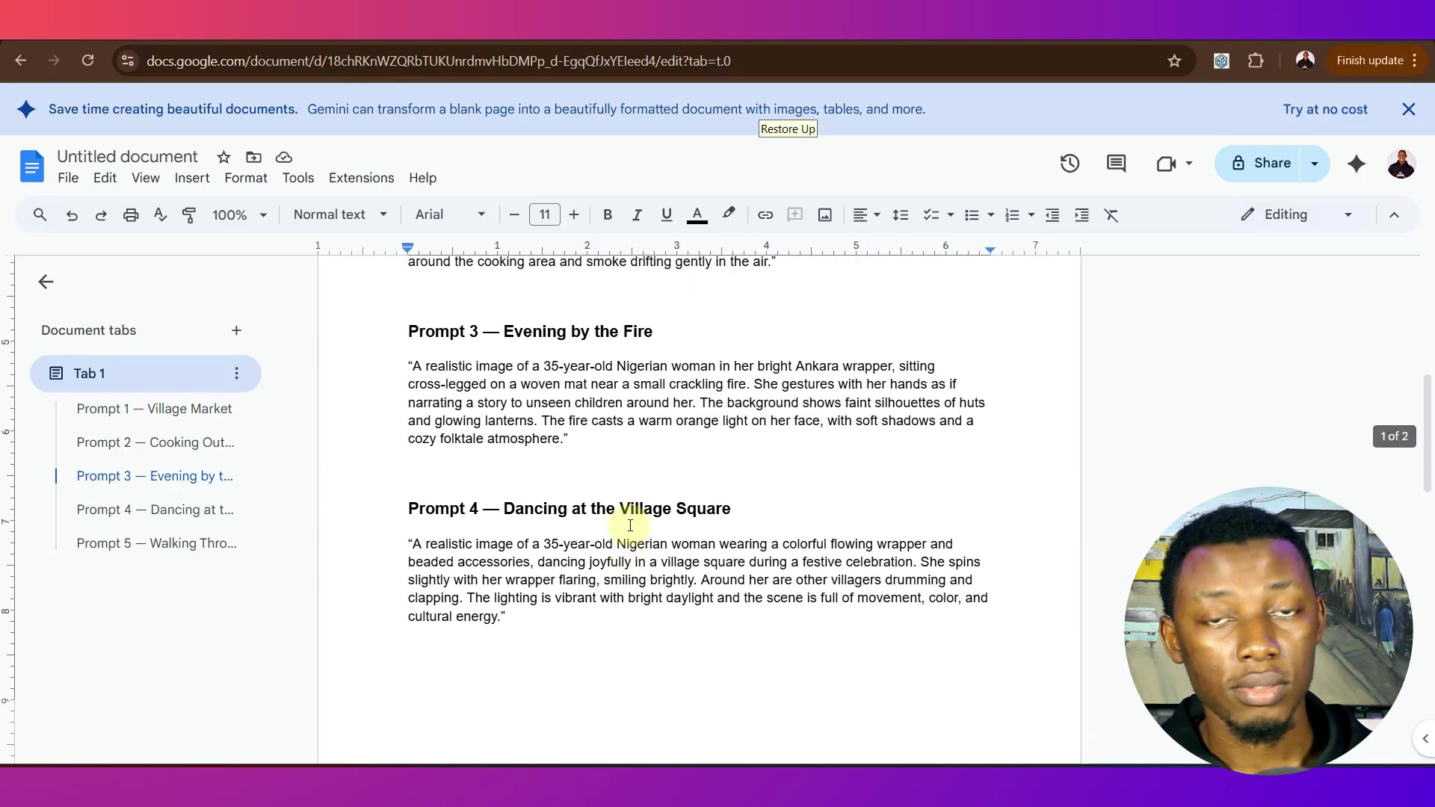
{"action": "scroll", "coordinate": [630, 526], "scroll_direction": "up", "scroll_amount": 6}
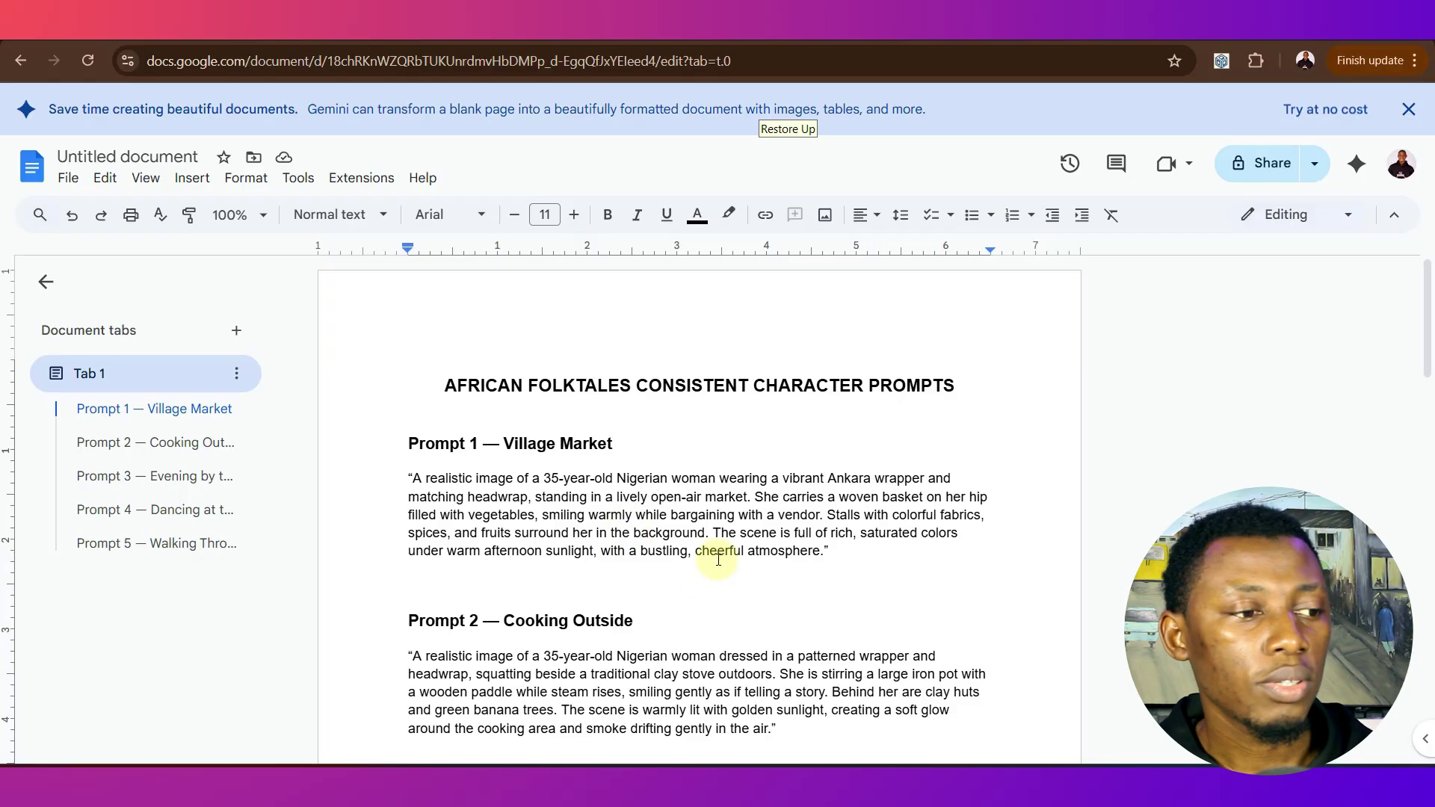
Copy the Prompt 1 — Village Market text from the document and paste it as the Imagen image description in Google AI Studio.
{"action": "left_click_drag", "start_coordinate": [412, 479], "coordinate": [770, 579]}
{"action": "right_click", "coordinate": [769, 553]}
{"action": "left_click", "coordinate": [822, 323]}
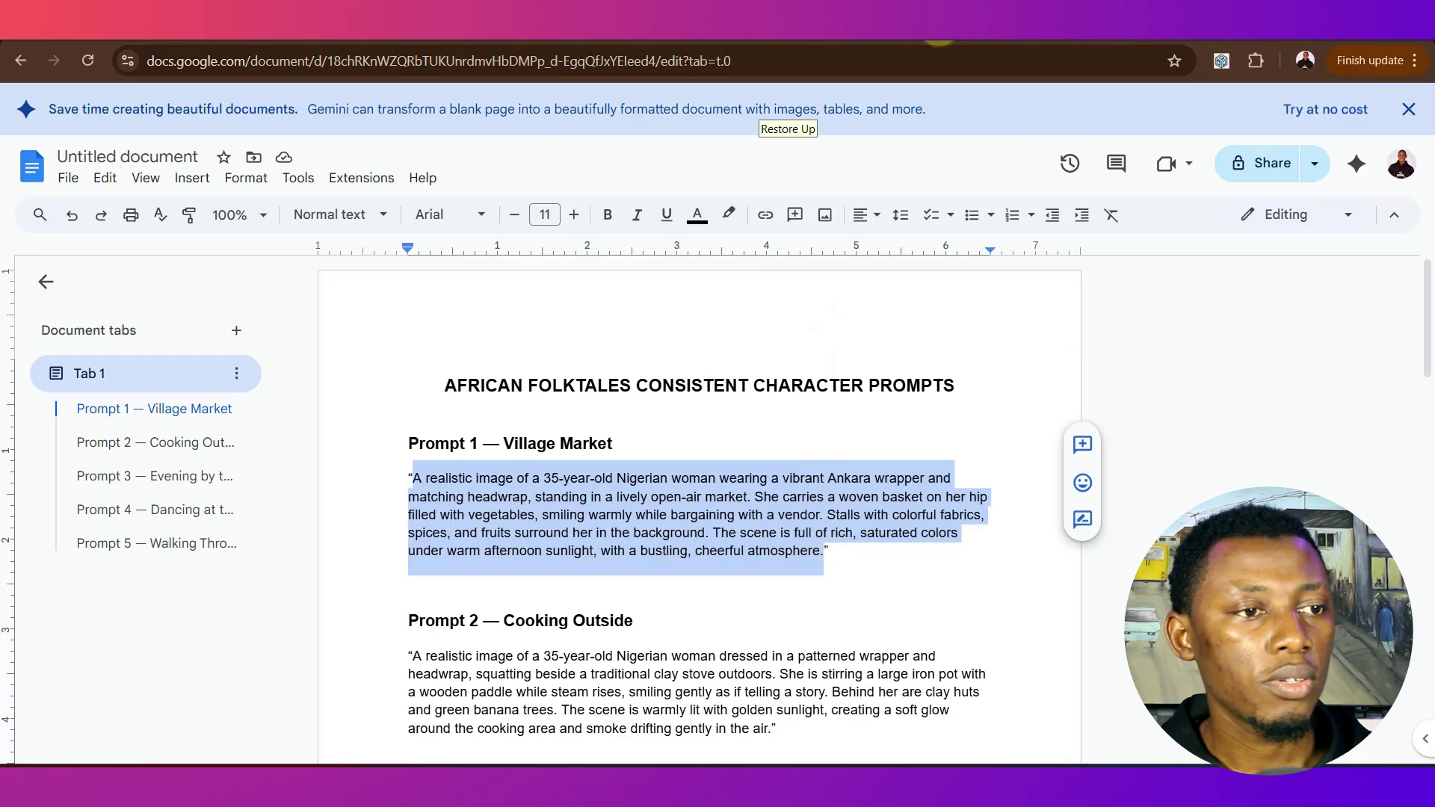
{"action": "left_click", "coordinate": [950, 37]}
{"action": "right_click", "coordinate": [426, 376]}
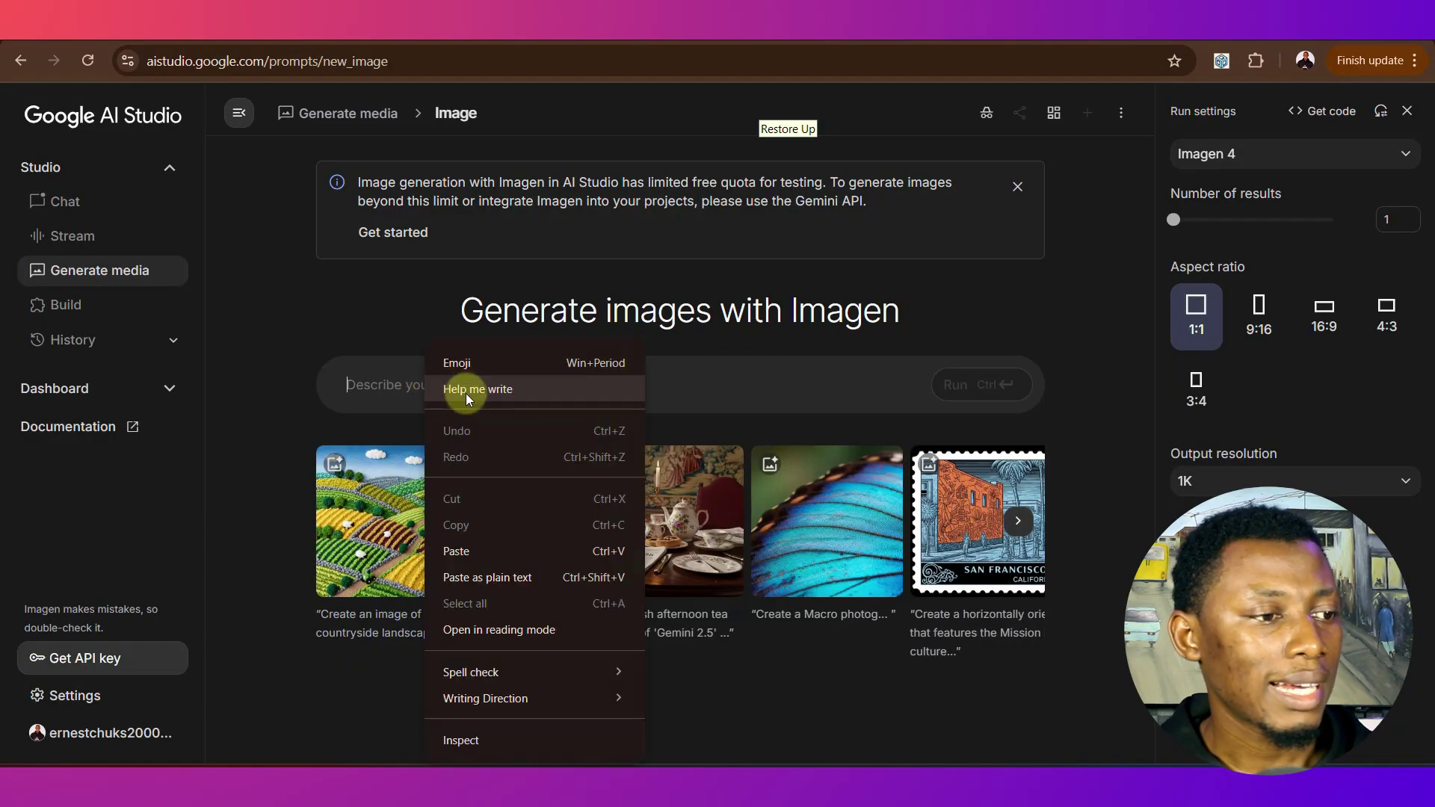
{"action": "left_click", "coordinate": [468, 548]}
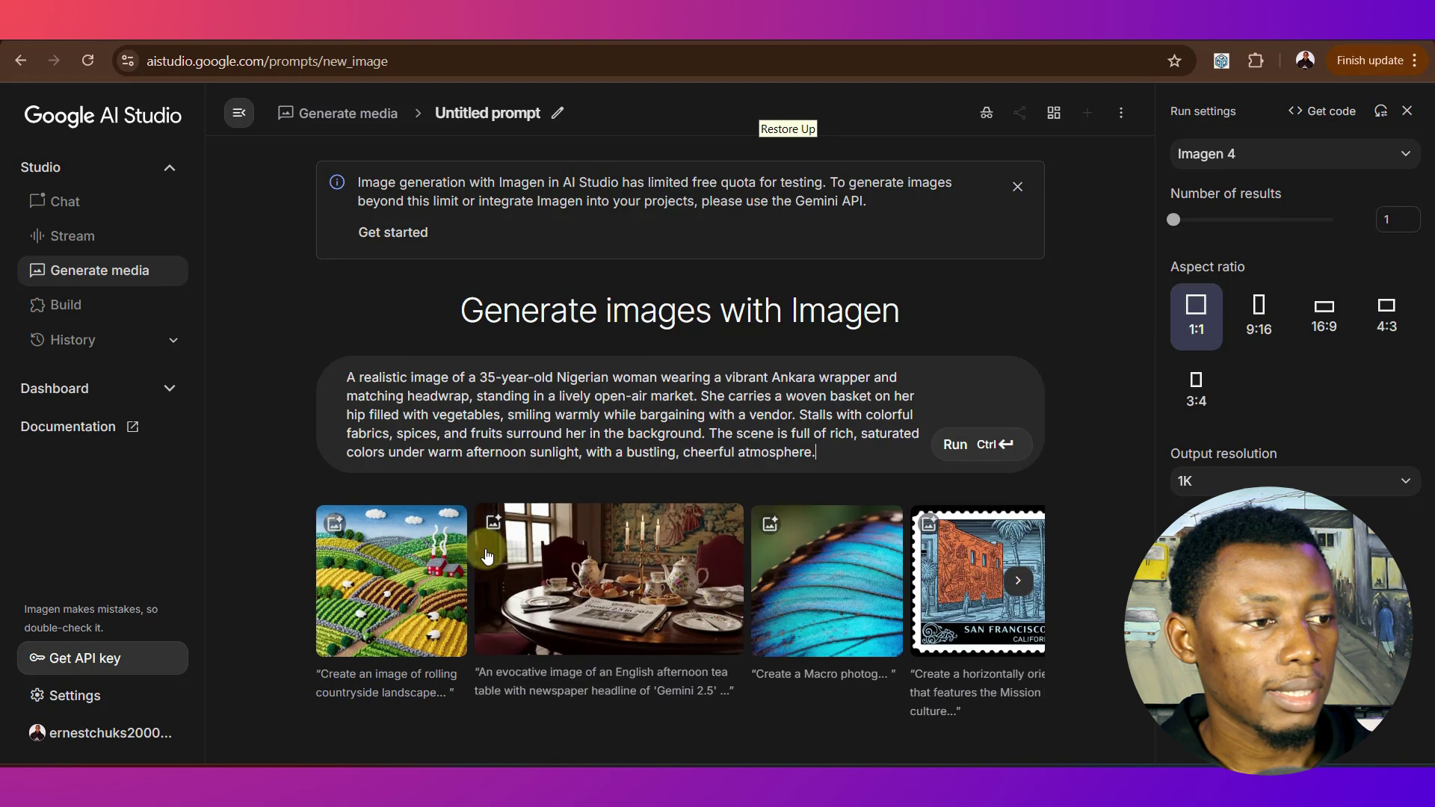
Set the aspect ratio to 16:9 and generate the village market image.
{"action": "left_click", "coordinate": [1323, 315]}
{"action": "left_click", "coordinate": [1323, 314]}
{"action": "left_click", "coordinate": [1324, 315]}
{"action": "left_click", "coordinate": [1323, 314]}
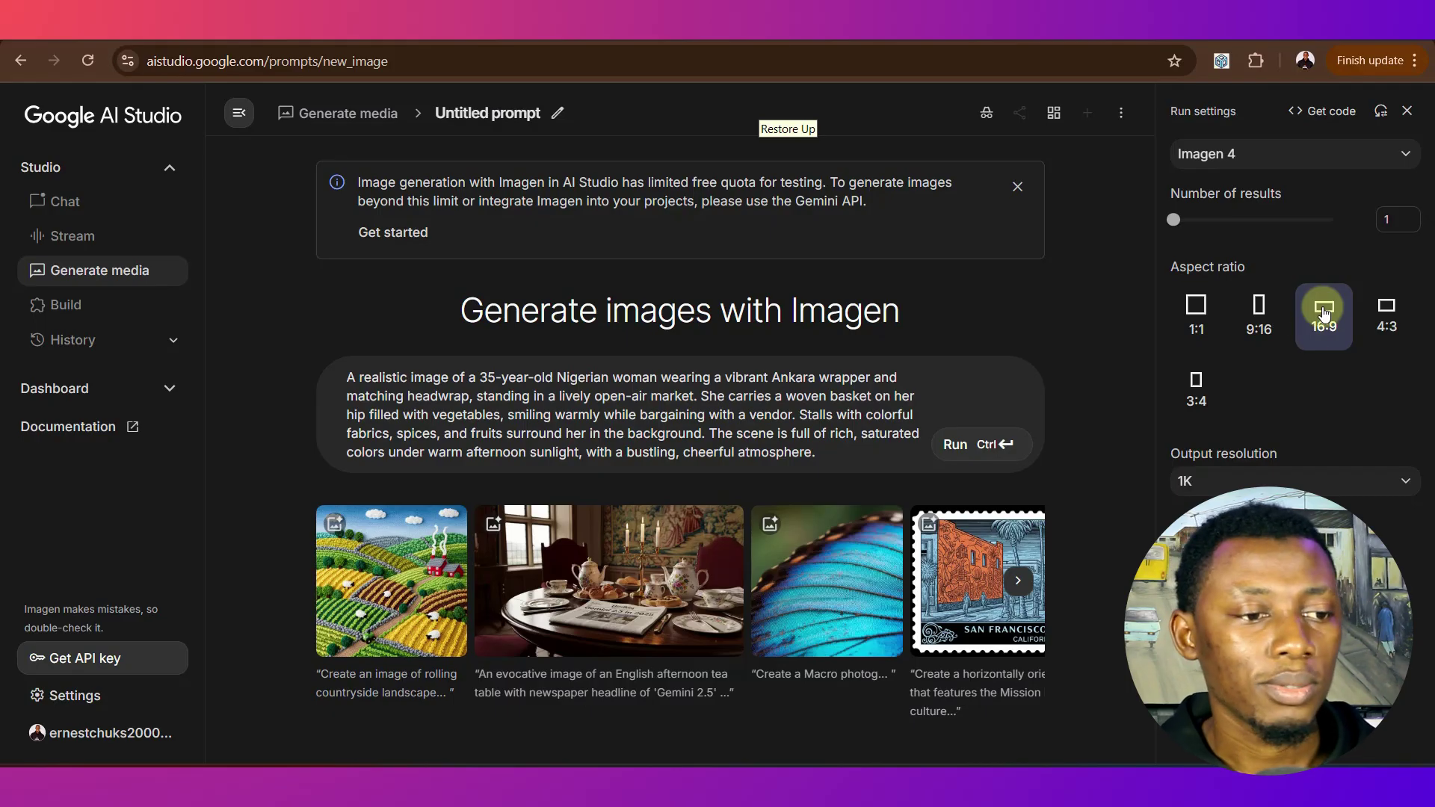
{"action": "left_click", "coordinate": [955, 447]}
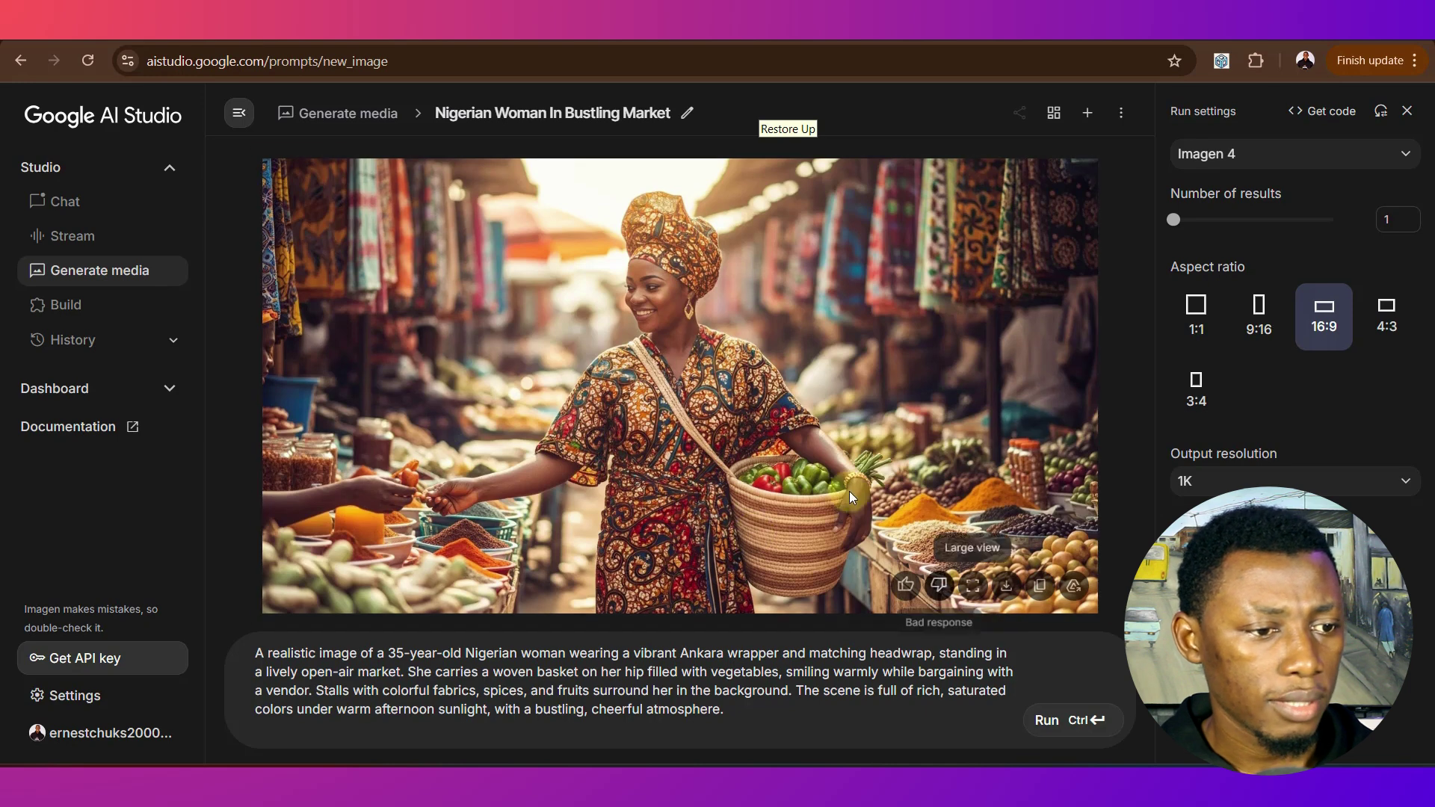
Inspect the generated market image in large view, download it and close the view.
{"action": "left_click", "coordinate": [967, 585]}
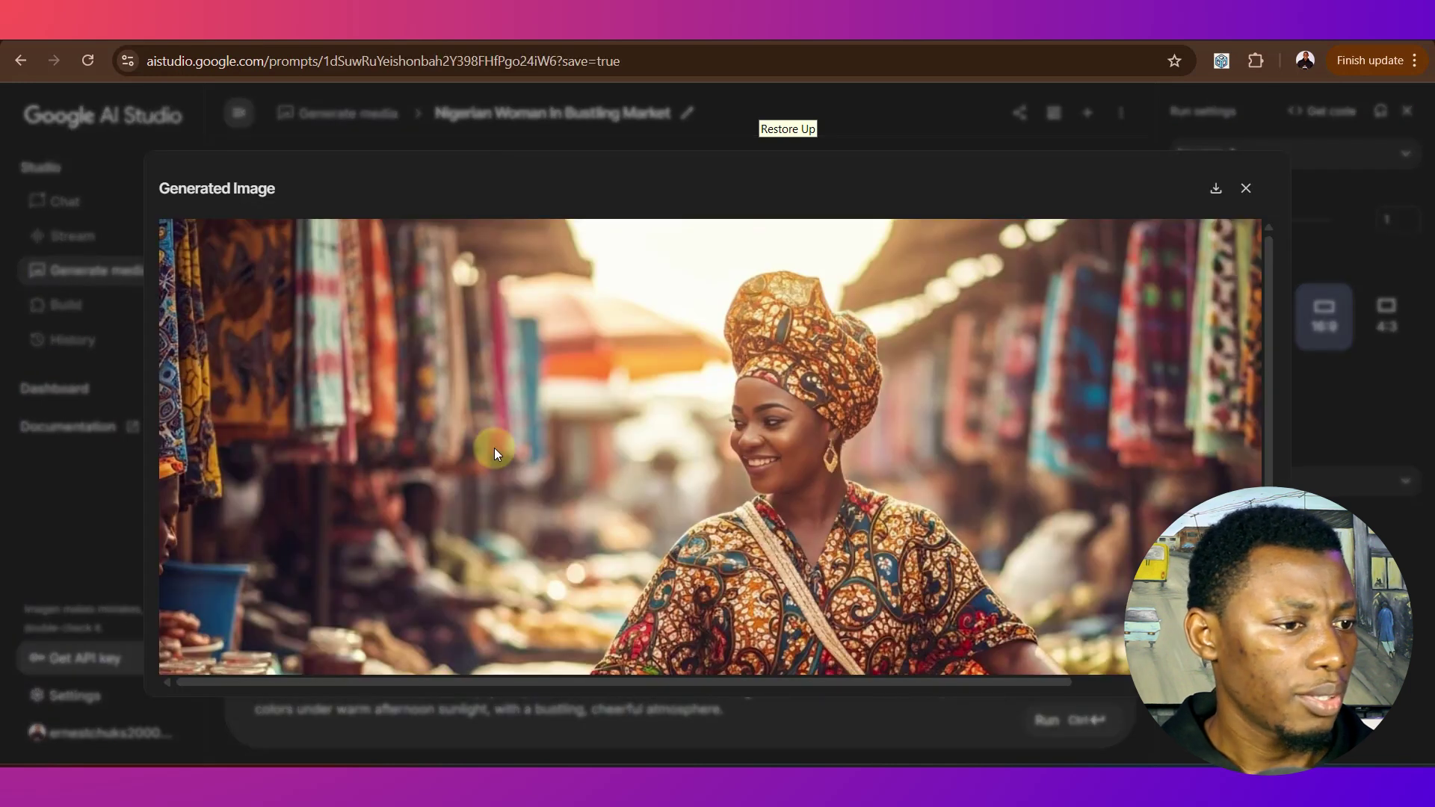
{"action": "scroll", "coordinate": [674, 459], "scroll_direction": "down", "scroll_amount": 5}
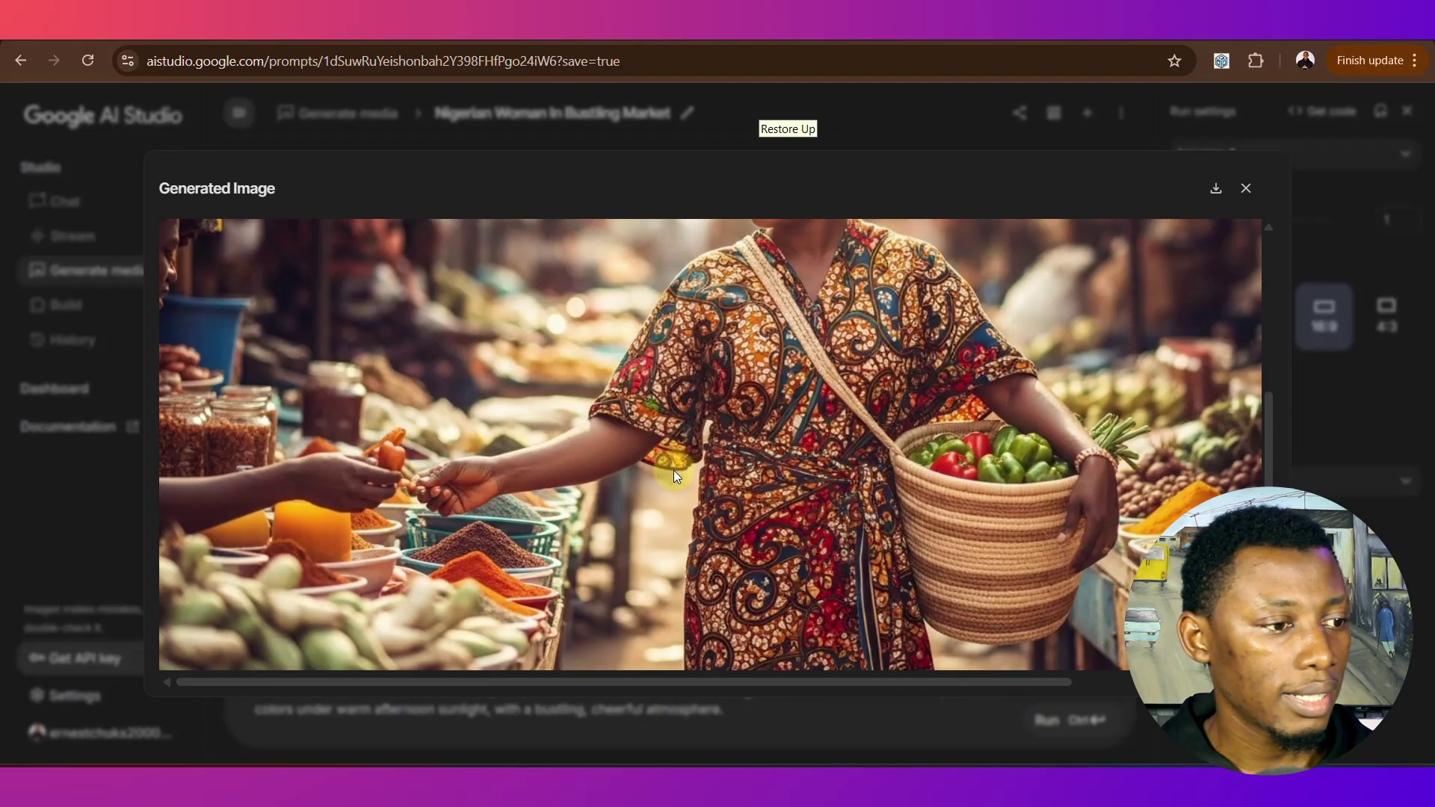
{"action": "scroll", "coordinate": [581, 470], "scroll_direction": "up", "scroll_amount": 5}
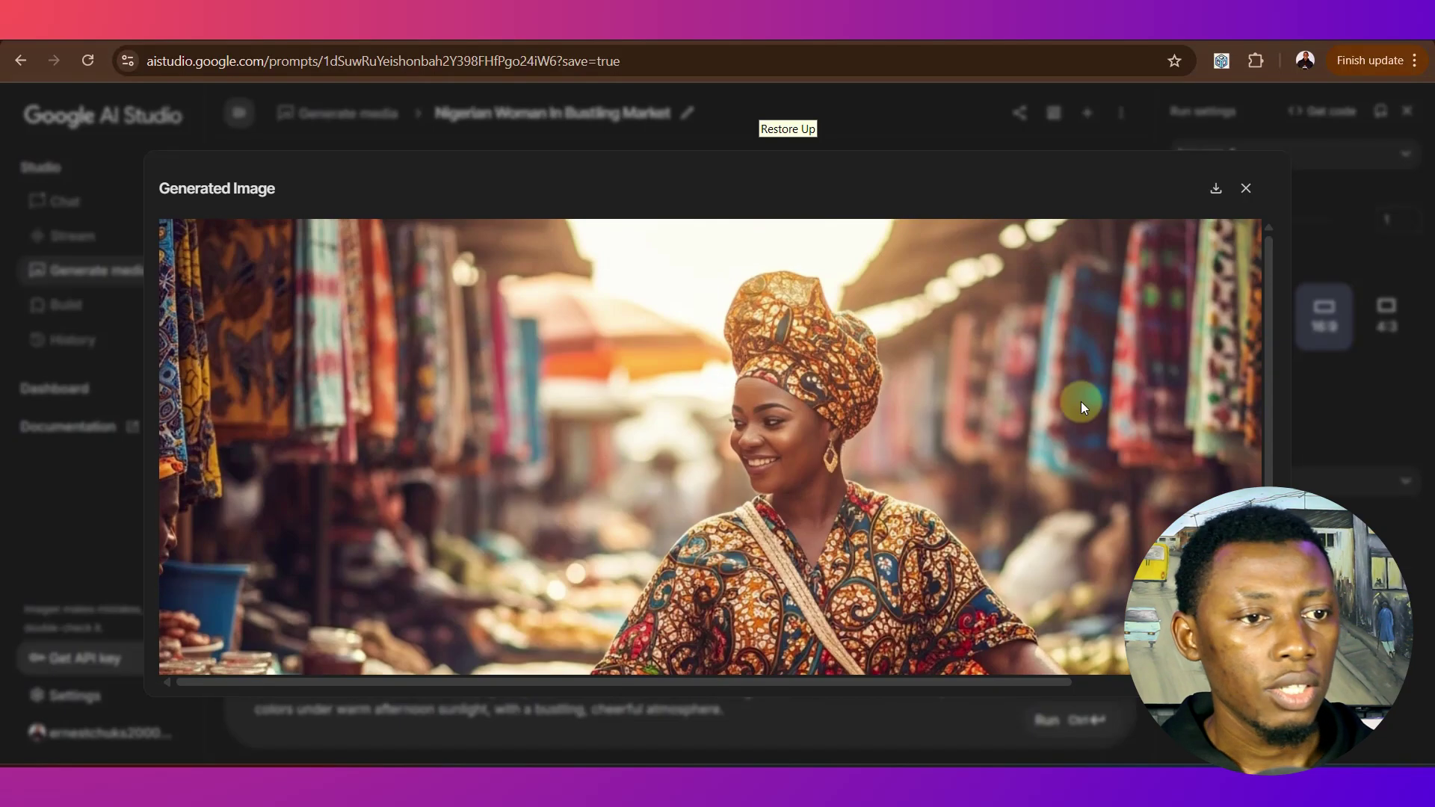
{"action": "left_click", "coordinate": [1216, 192]}
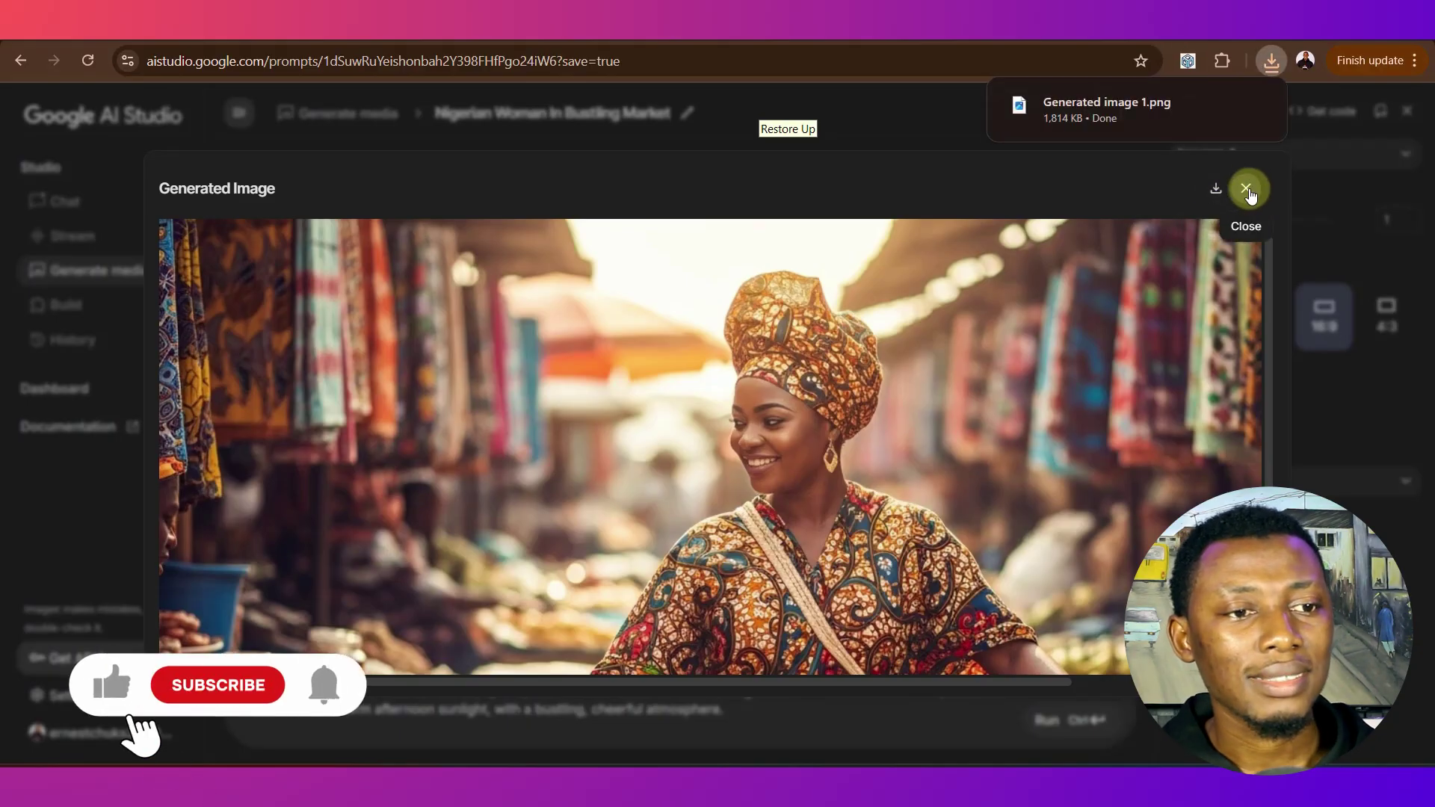
{"action": "left_click", "coordinate": [1245, 188]}
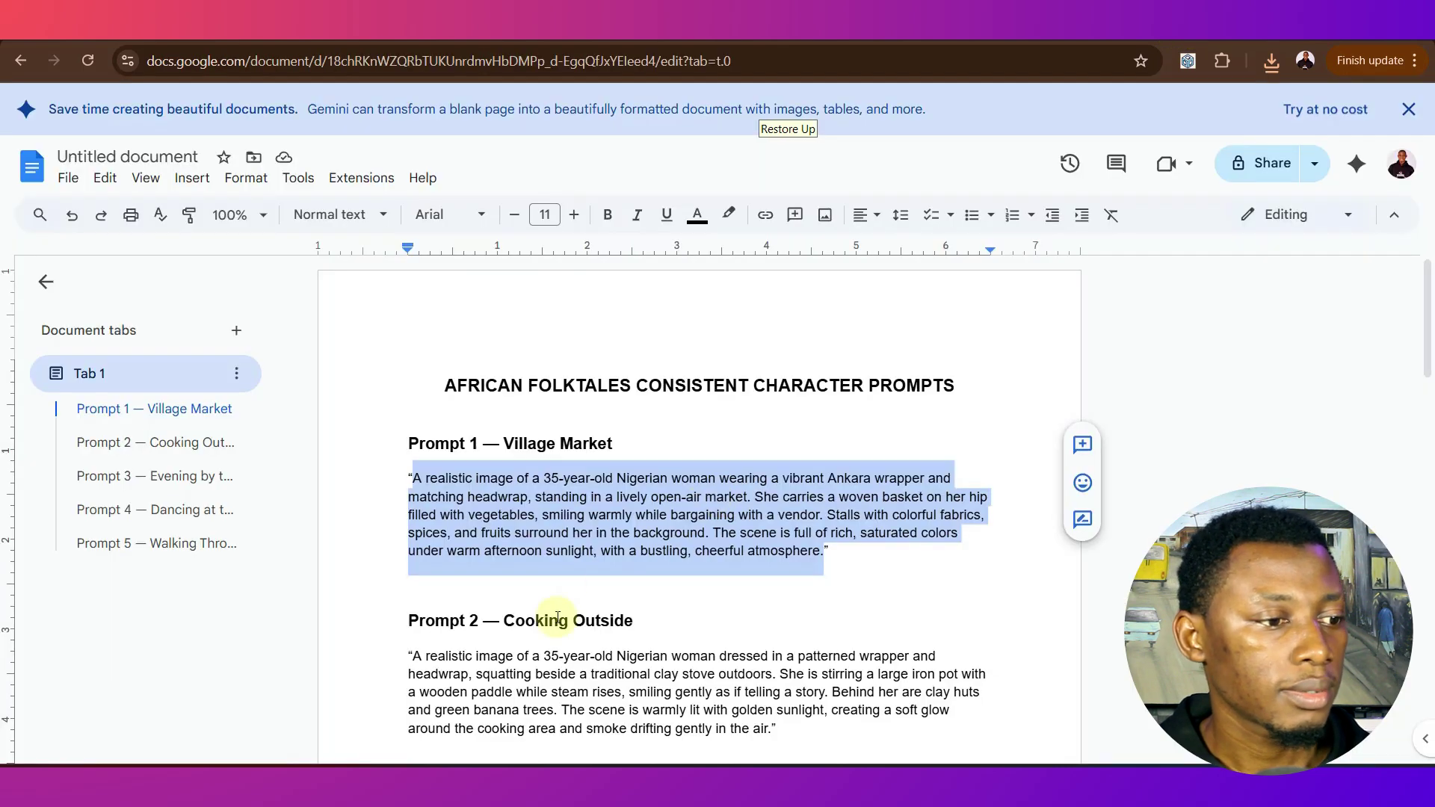
Copy Prompt 2 — Cooking Outside from Google Docs, replace the Imagen description in Google AI Studio with it and generate the image.
{"action": "scroll", "coordinate": [545, 618], "scroll_direction": "down", "scroll_amount": 3}
{"action": "left_click_drag", "start_coordinate": [412, 469], "coordinate": [774, 553]}
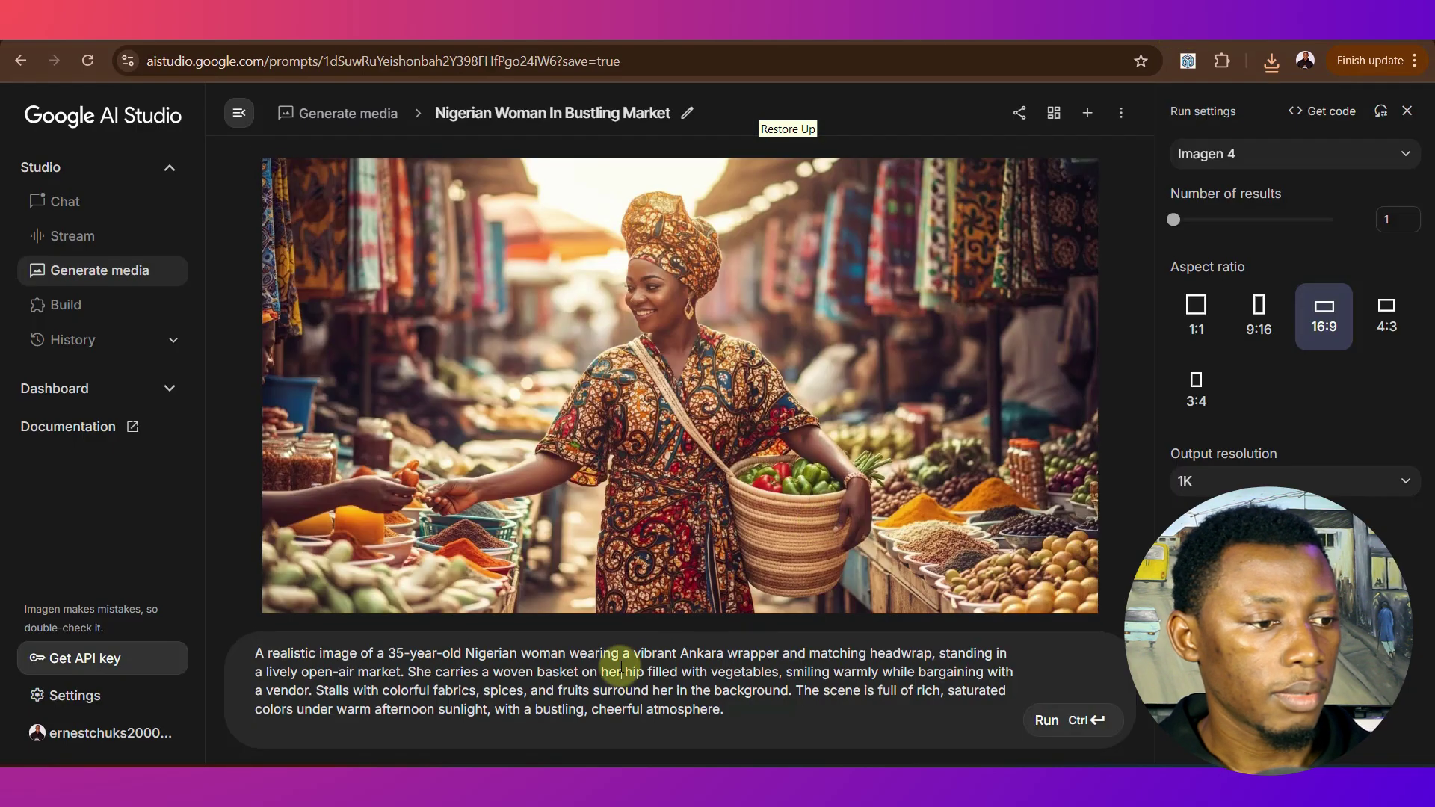
{"action": "triple_click", "coordinate": [619, 667]}
{"action": "right_click", "coordinate": [620, 666]}
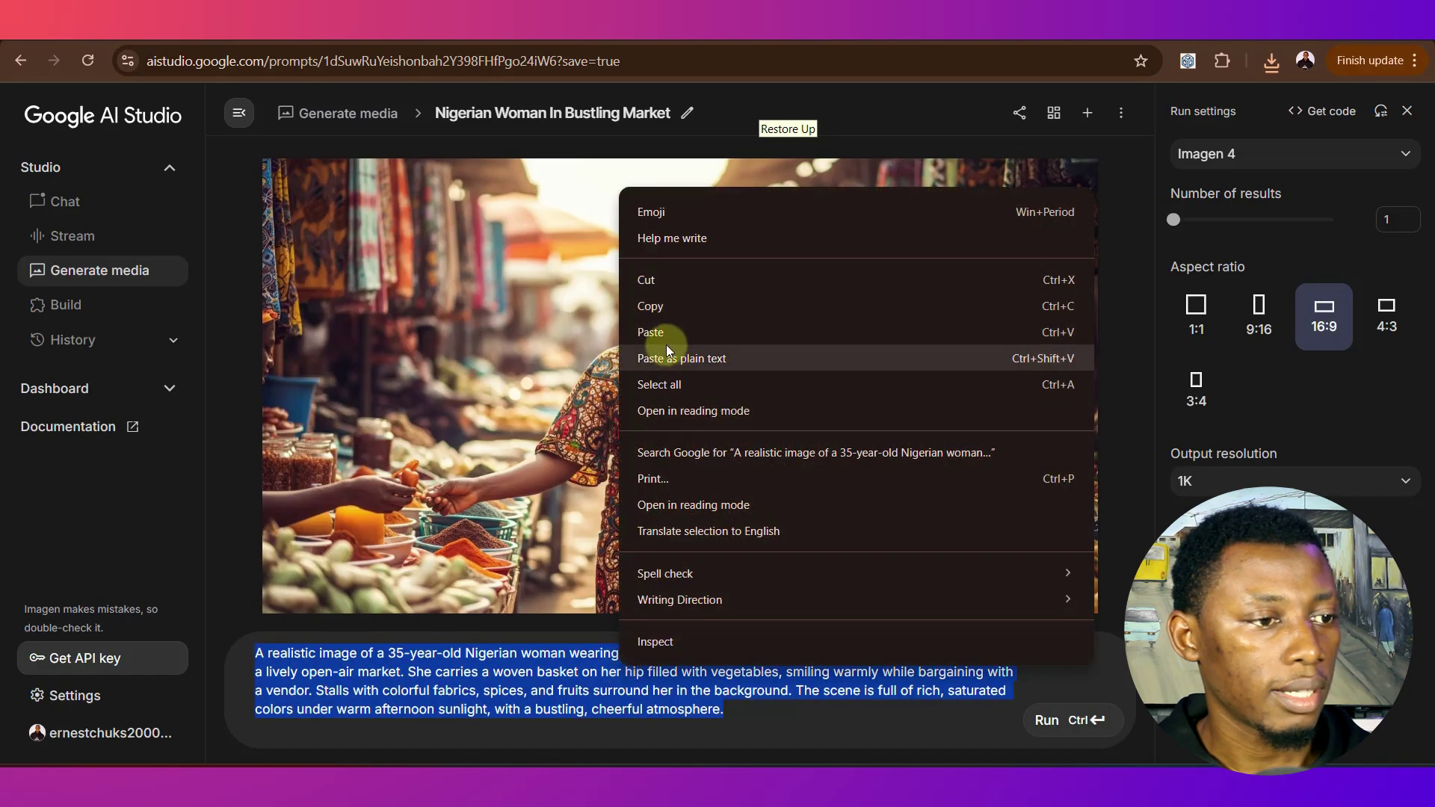
{"action": "left_click", "coordinate": [549, 680]}
{"action": "key", "text": "BackSpace"}
{"action": "right_click", "coordinate": [548, 679]}
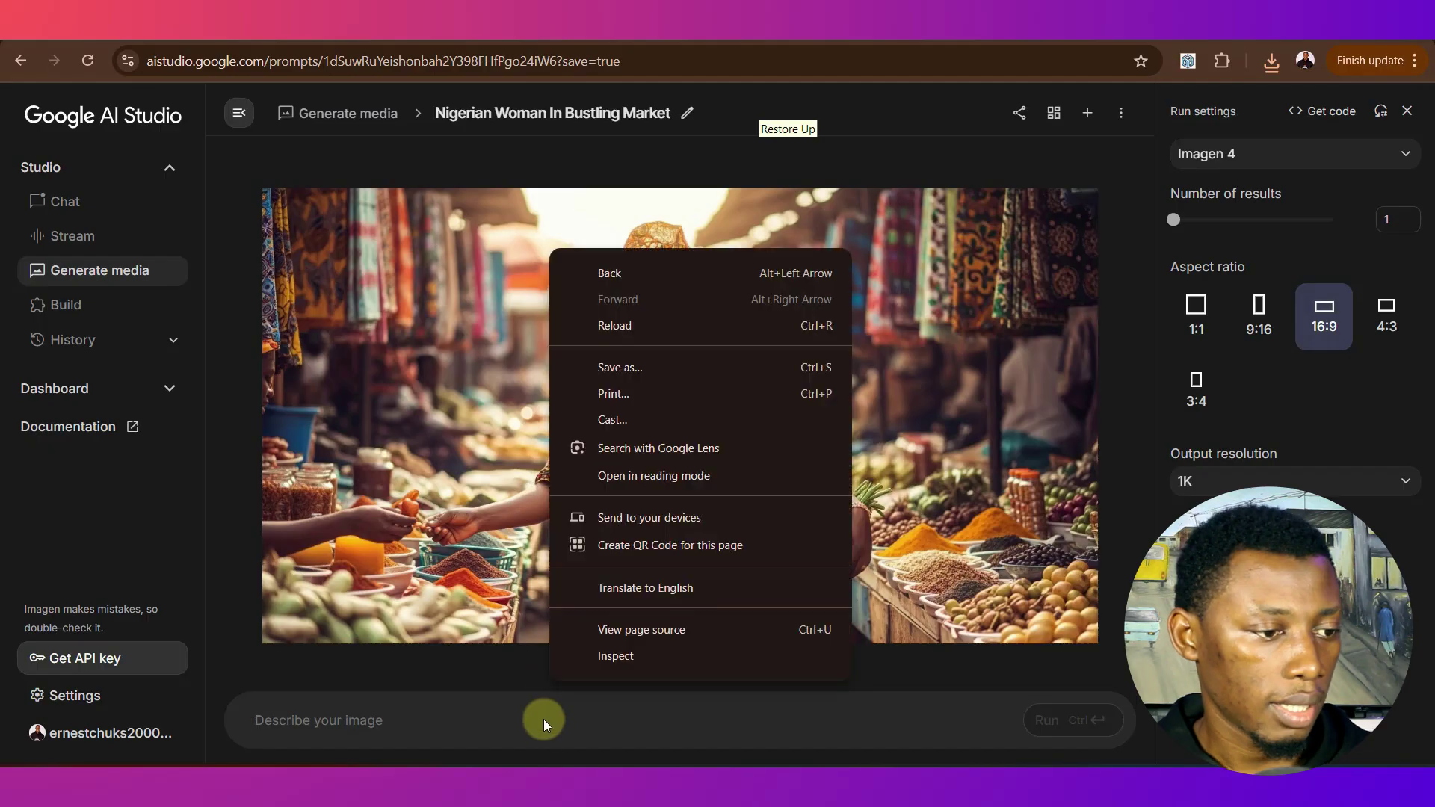
{"action": "right_click", "coordinate": [544, 718]}
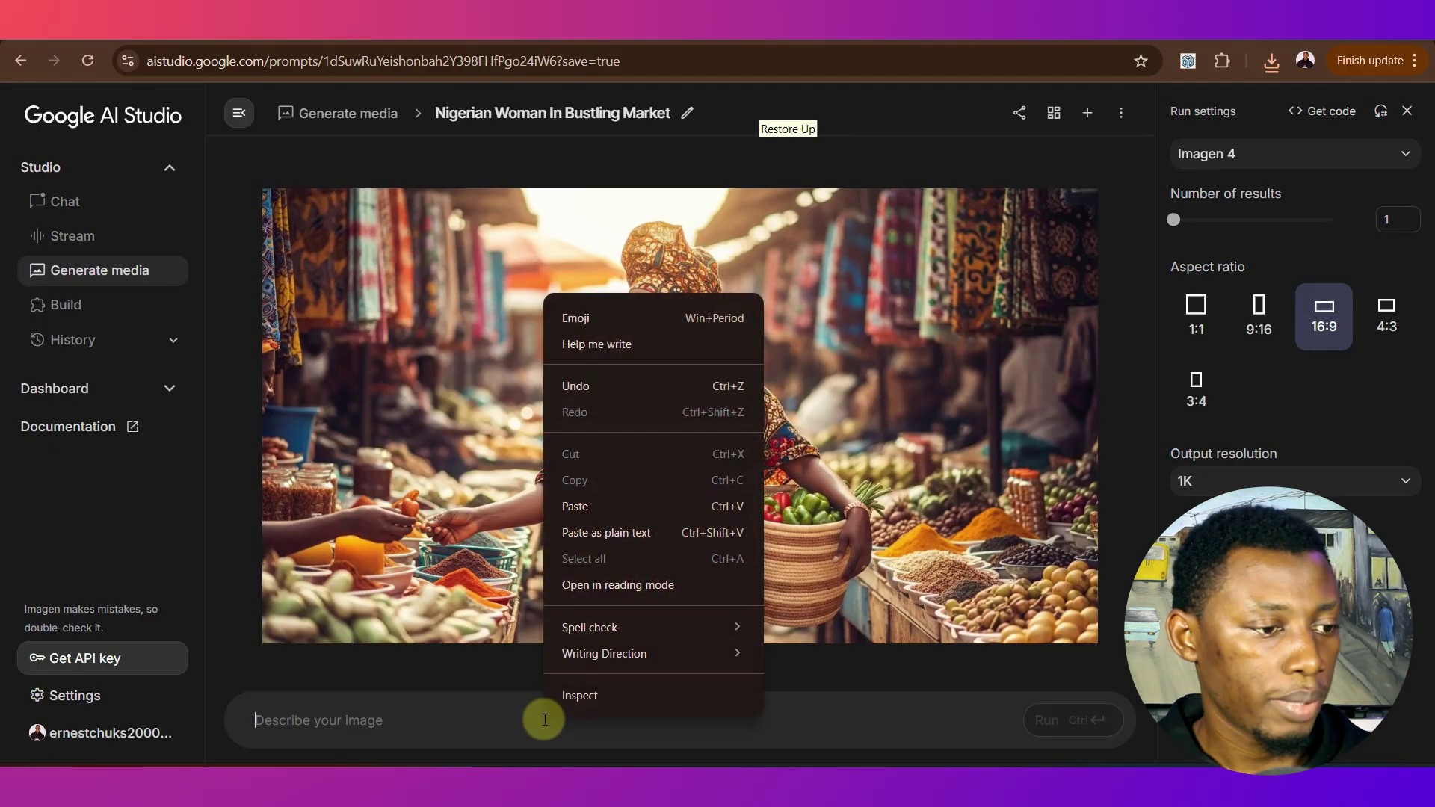
{"action": "left_click", "coordinate": [580, 508]}
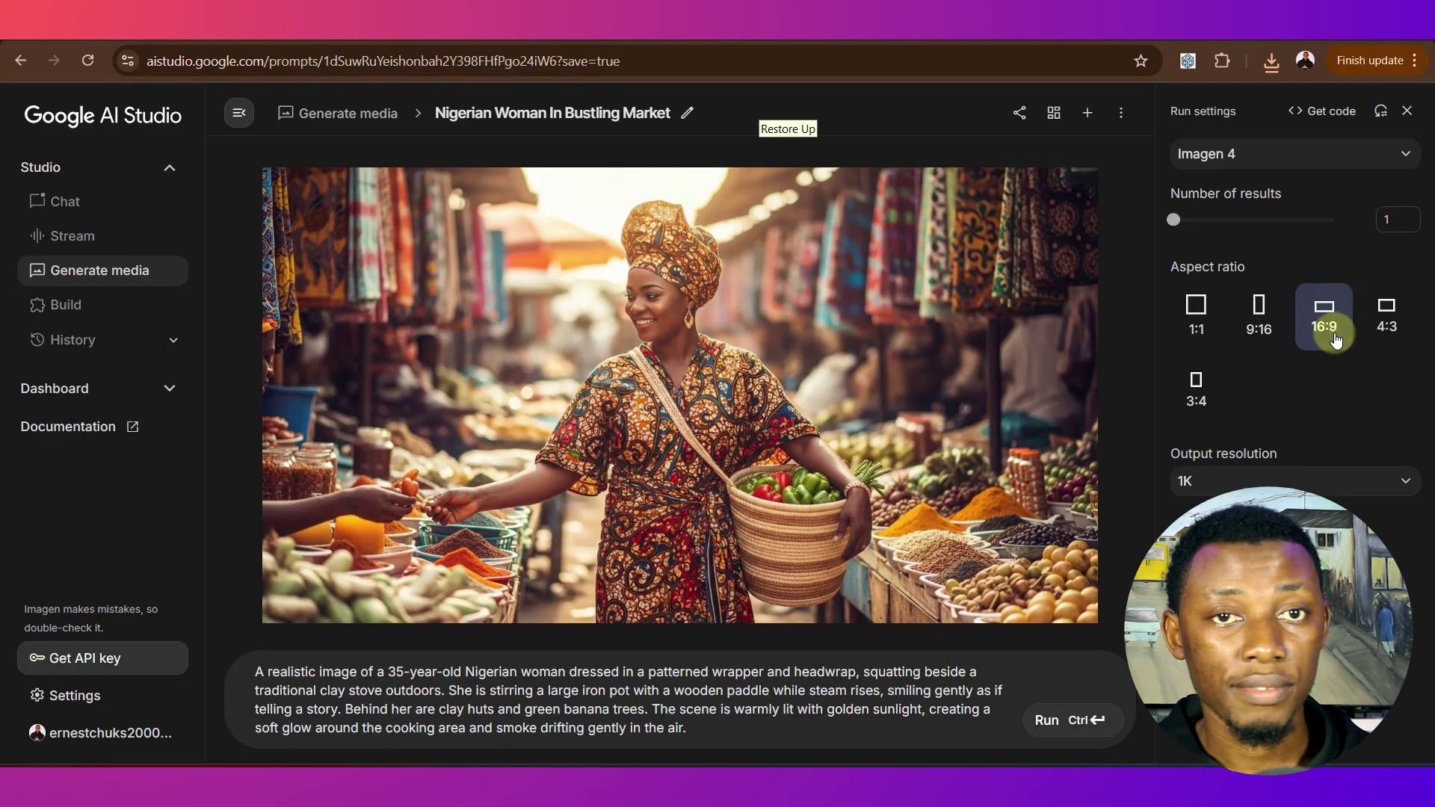
{"action": "left_click", "coordinate": [1061, 721]}
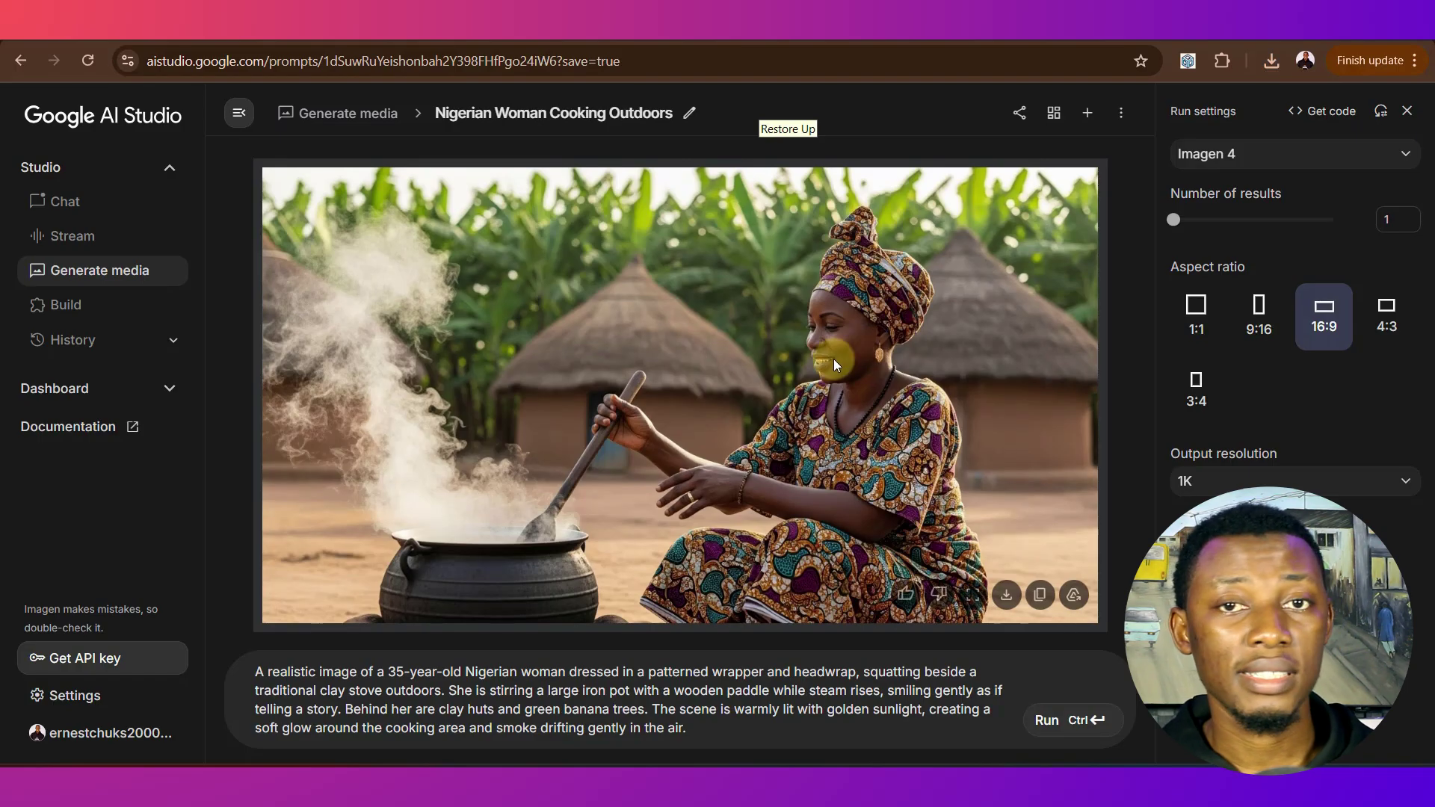
Compare the woman in the downloaded market image, opened in the image viewer, with the woman in the generated cooking image.
{"action": "mouse_move", "coordinate": [583, 785]}
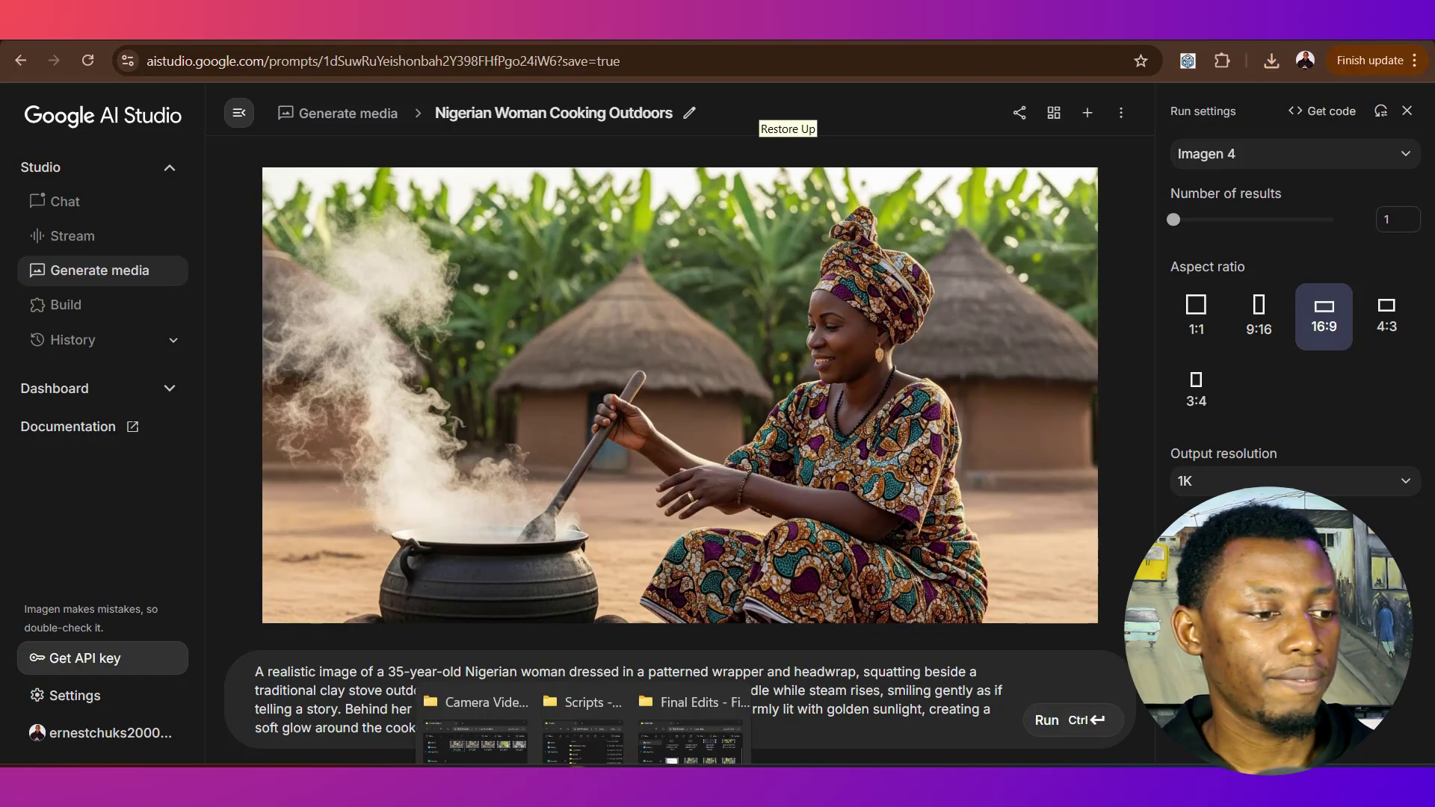
{"action": "mouse_move", "coordinate": [576, 698]}
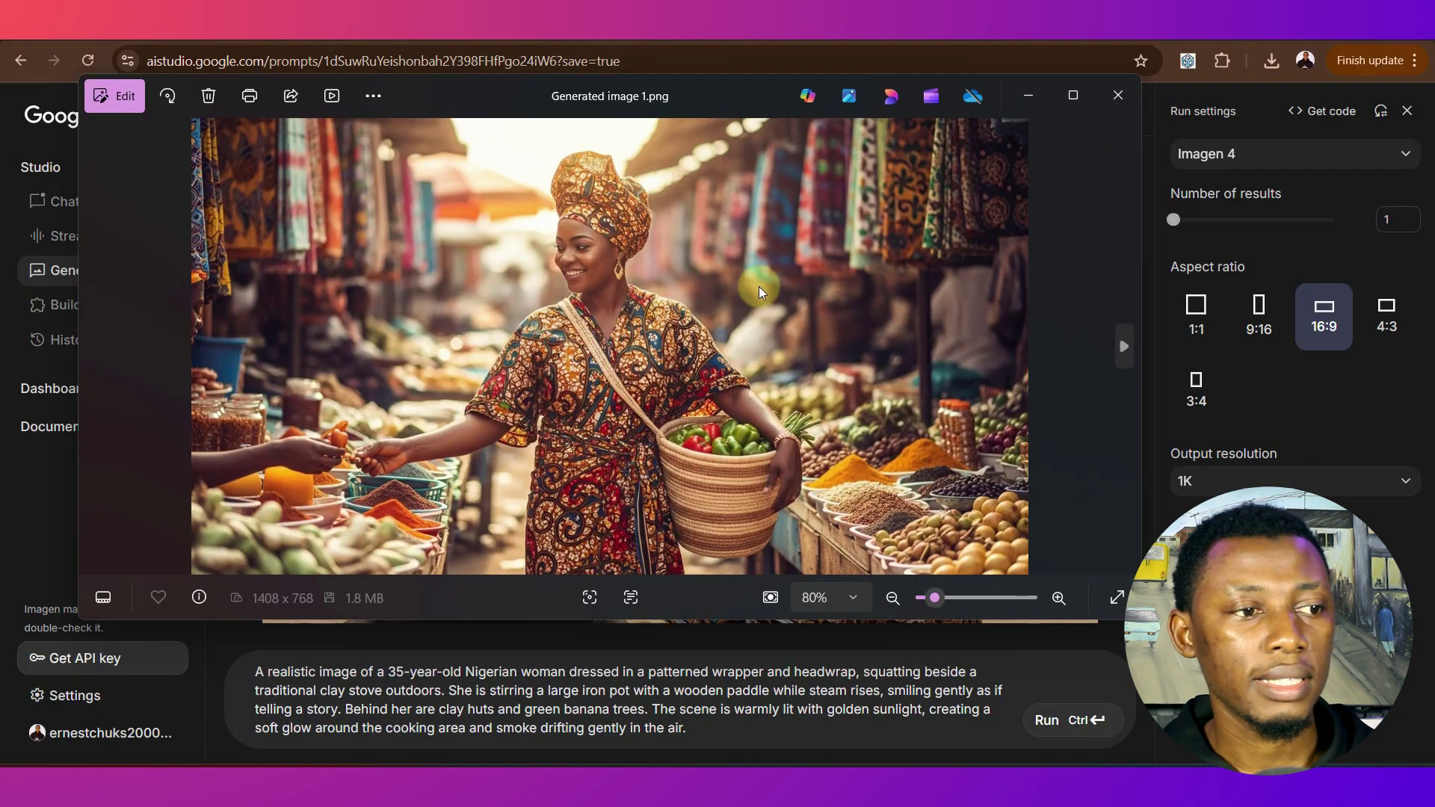
{"action": "left_click_drag", "start_coordinate": [659, 94], "coordinate": [916, 135]}
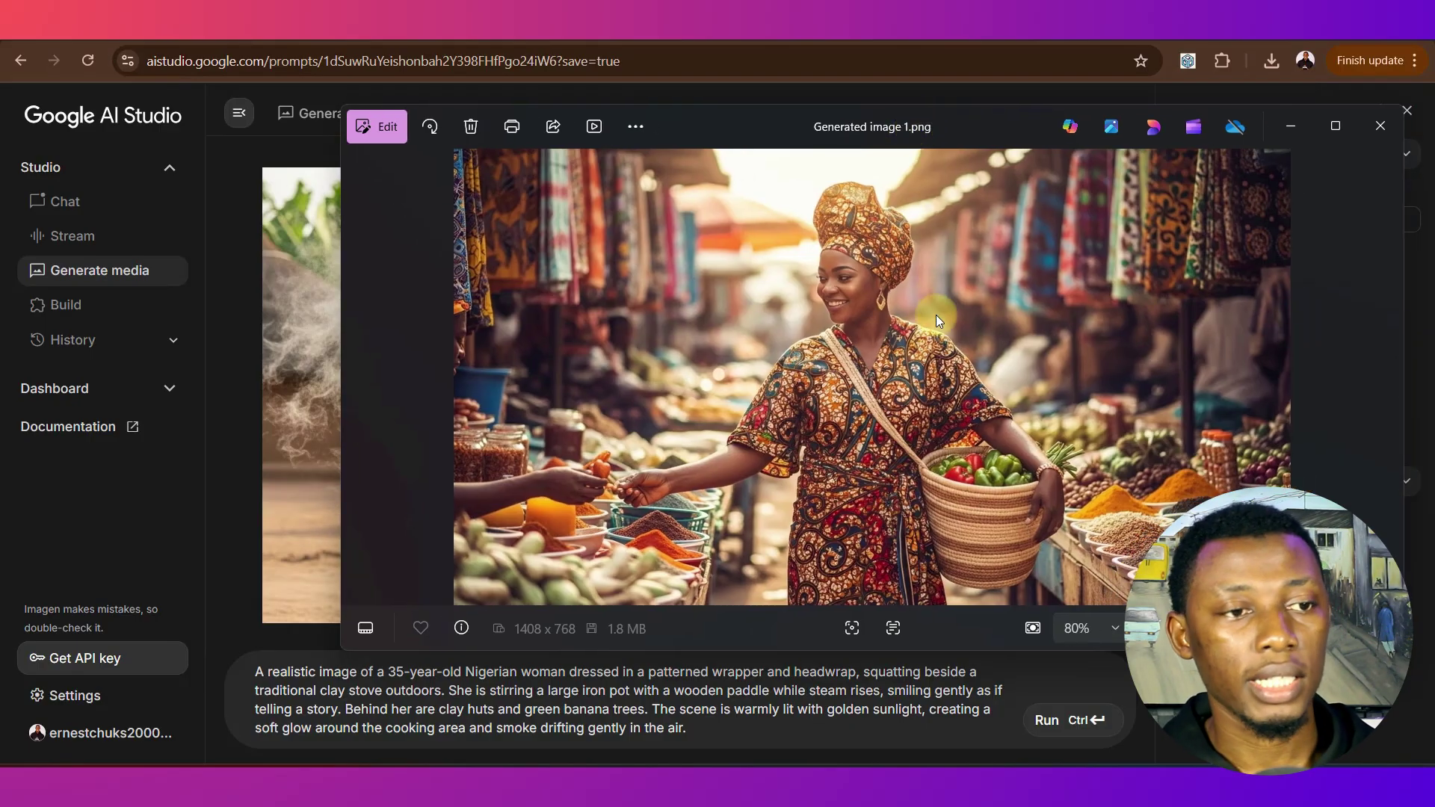
{"action": "left_click", "coordinate": [1299, 134]}
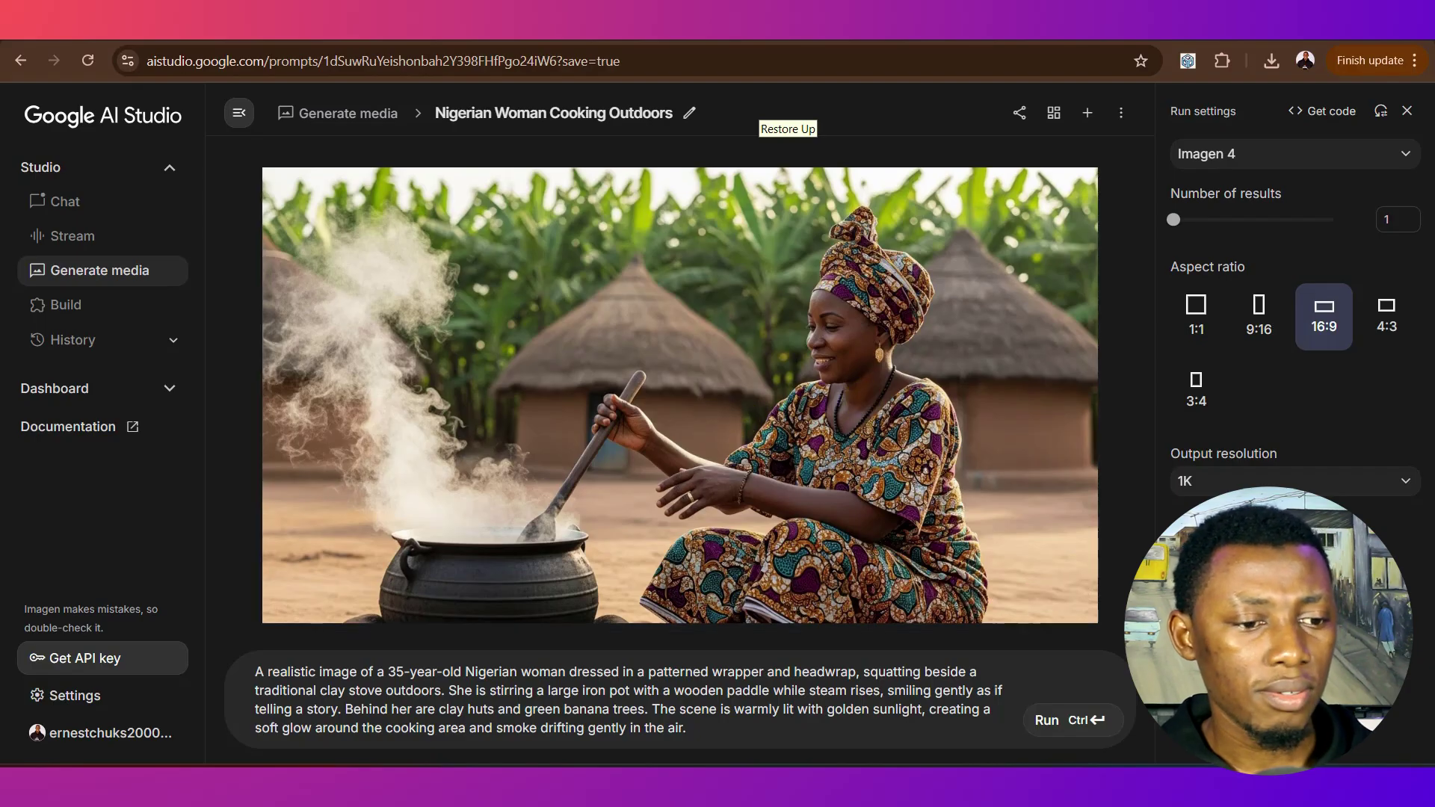
{"action": "key", "text": "alt+Tab"}
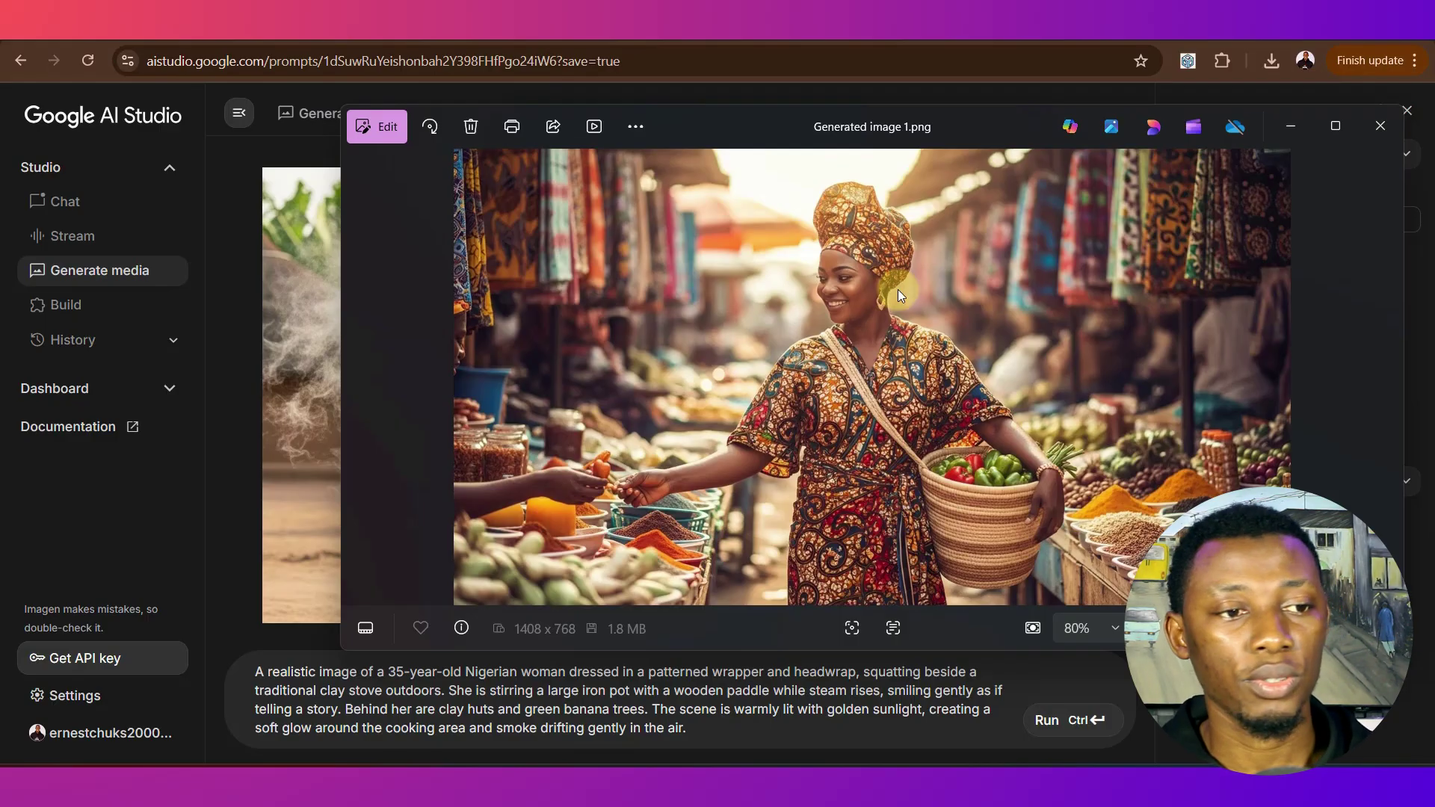
{"action": "left_click", "coordinate": [1377, 128]}
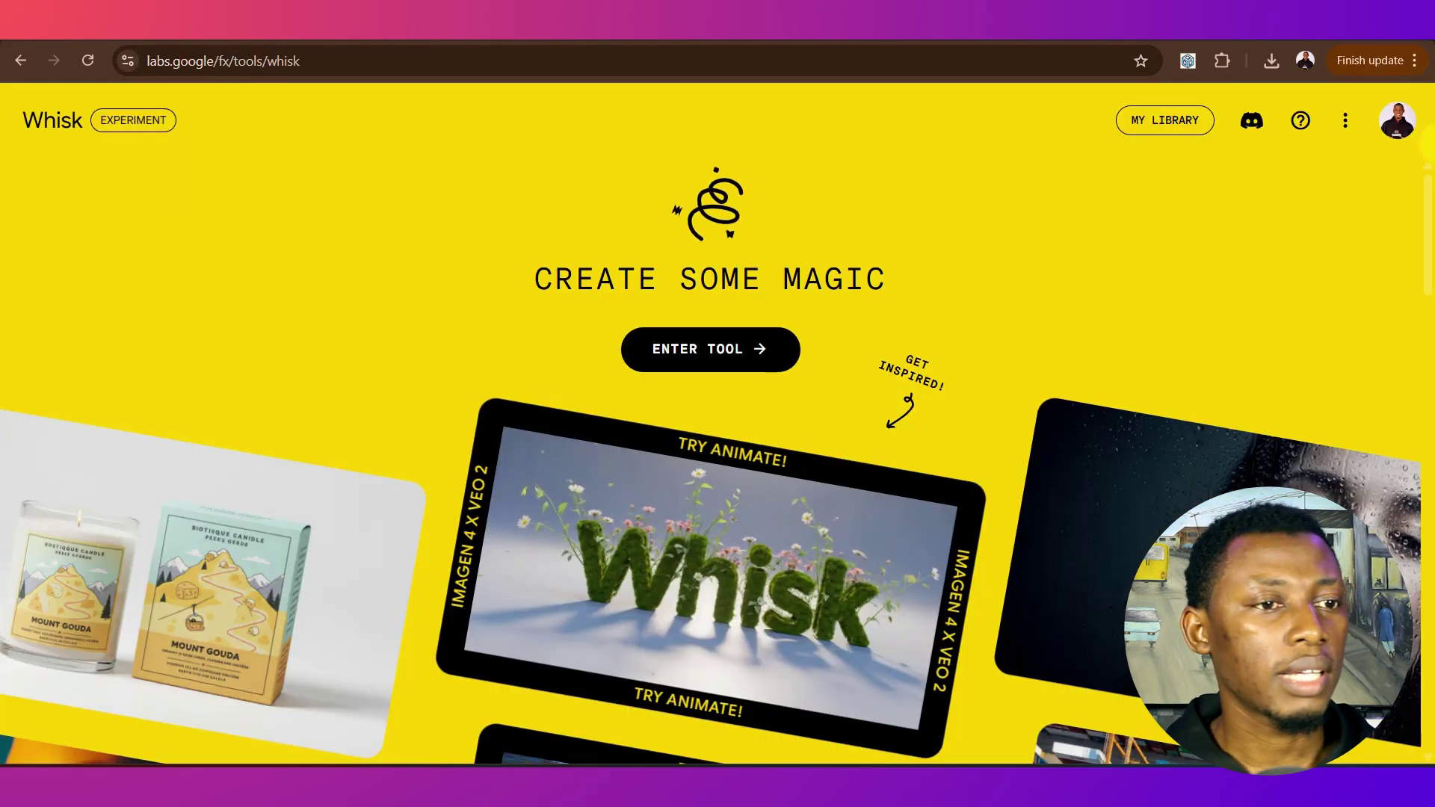
Search the web for "whisk" in a new browser tab, go to Google Labs' Whisk and enter the tool.
{"action": "key", "text": "ctrl+t"}
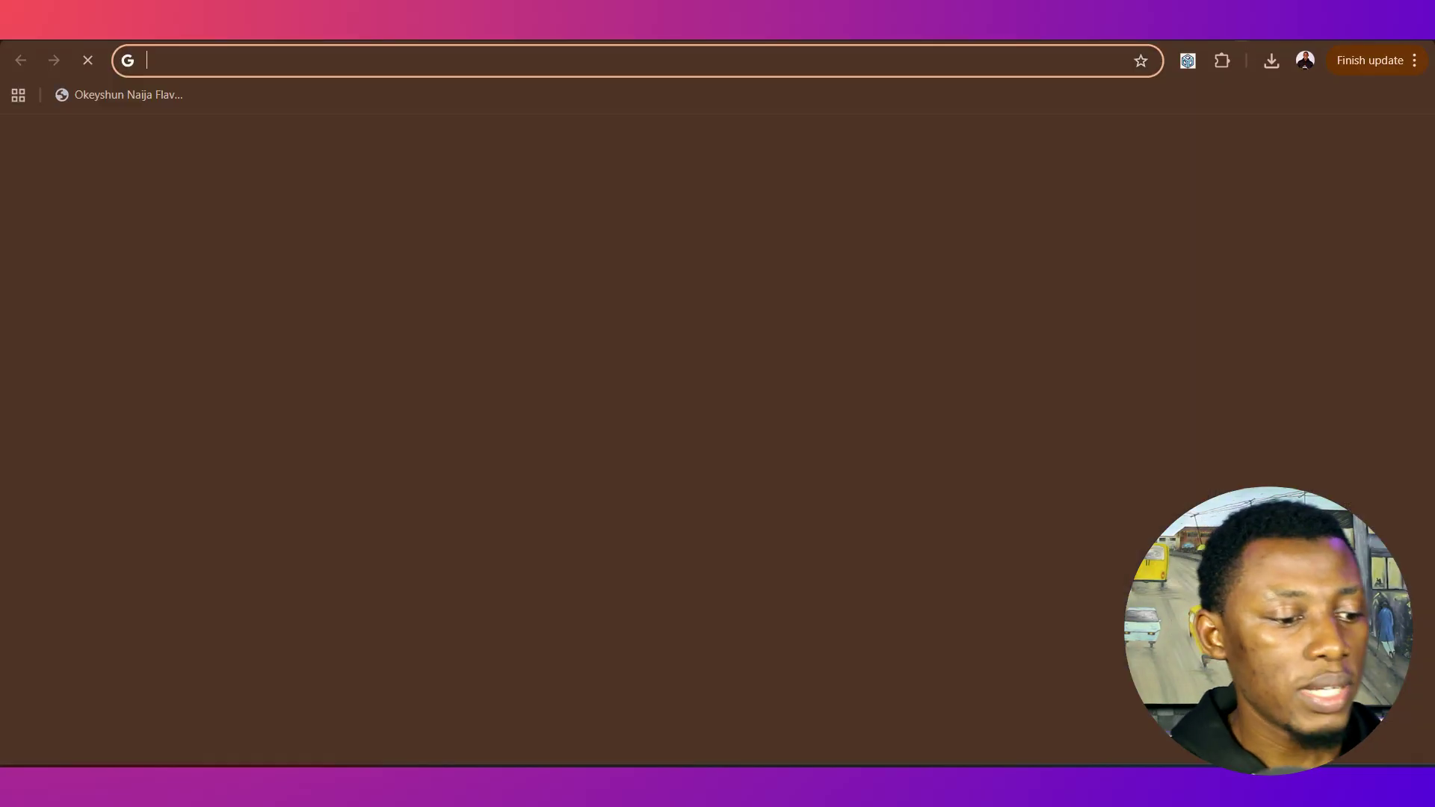
{"action": "type", "text": "whisk"}
{"action": "key", "text": "Return"}
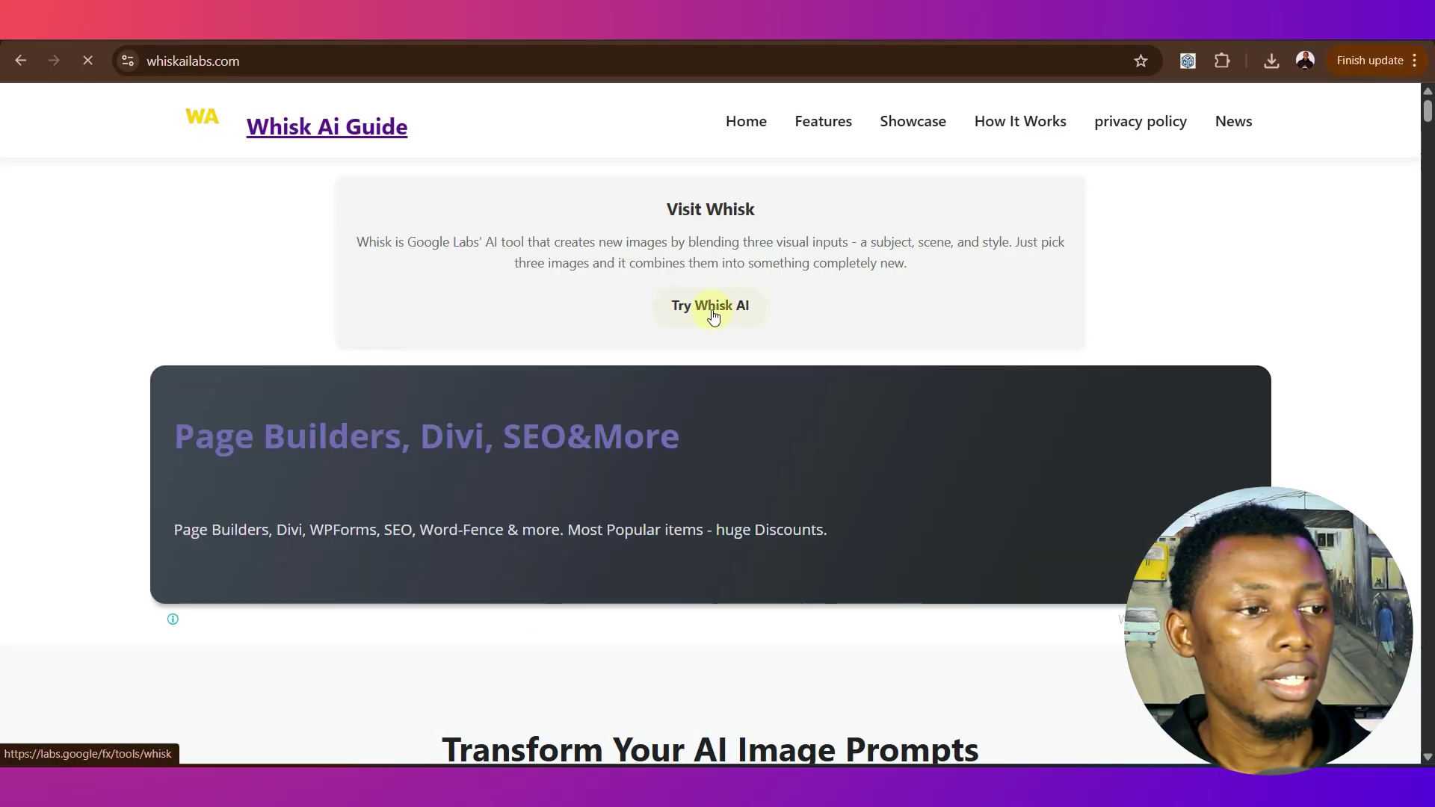
{"action": "left_click", "coordinate": [712, 315]}
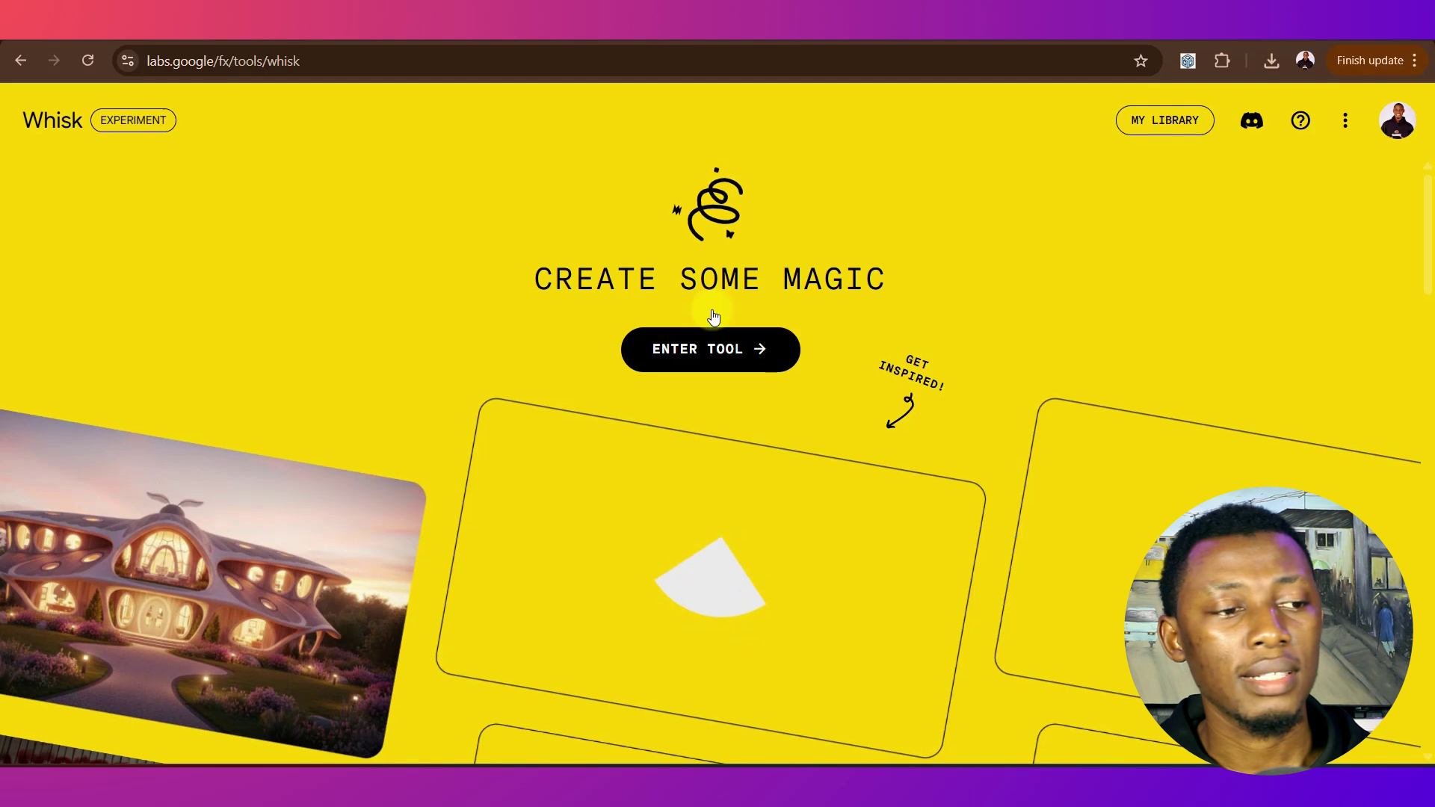
{"action": "left_click", "coordinate": [703, 351]}
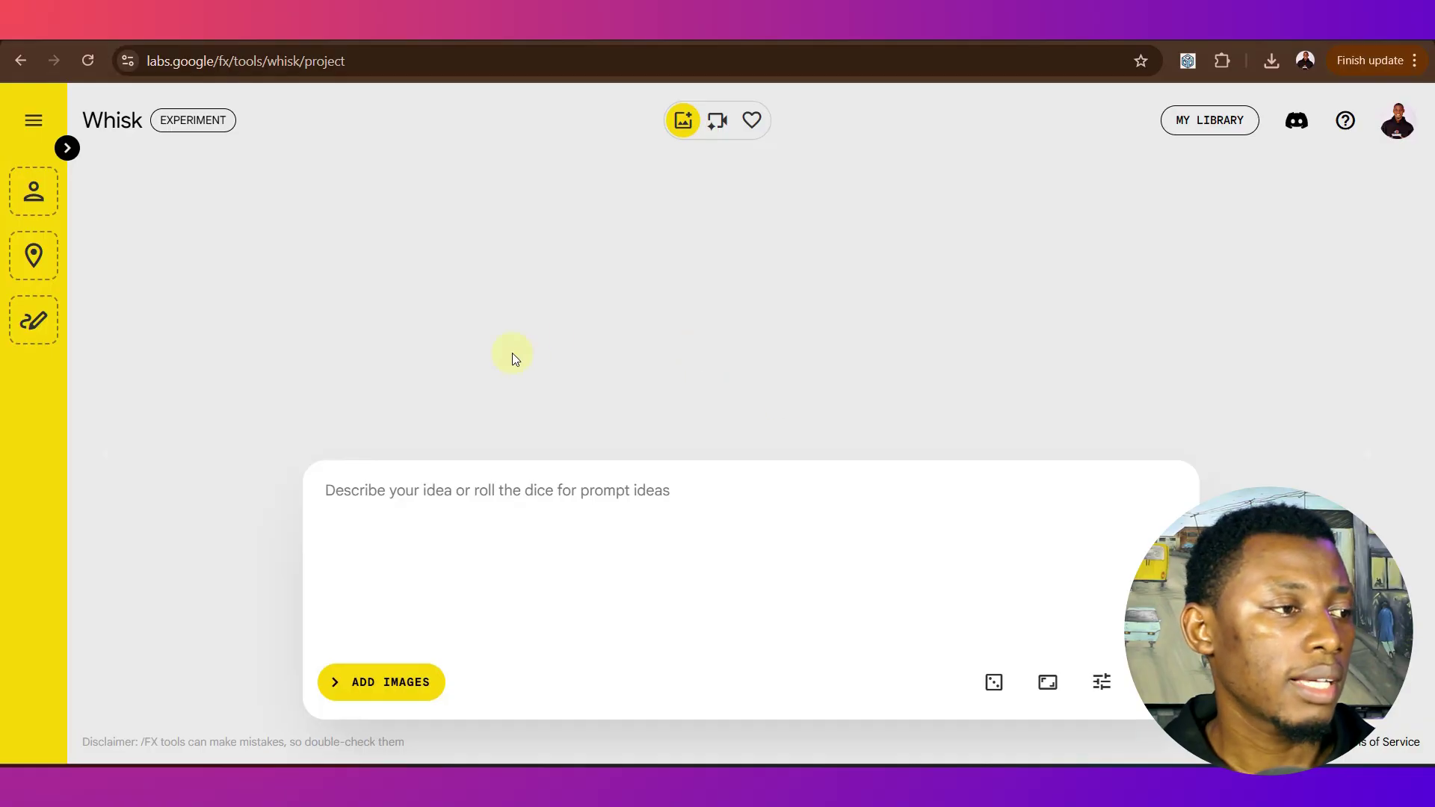
Show the image inputs in Whisk and upload the downloaded market image of the woman as the subject.
{"action": "left_click", "coordinate": [68, 148]}
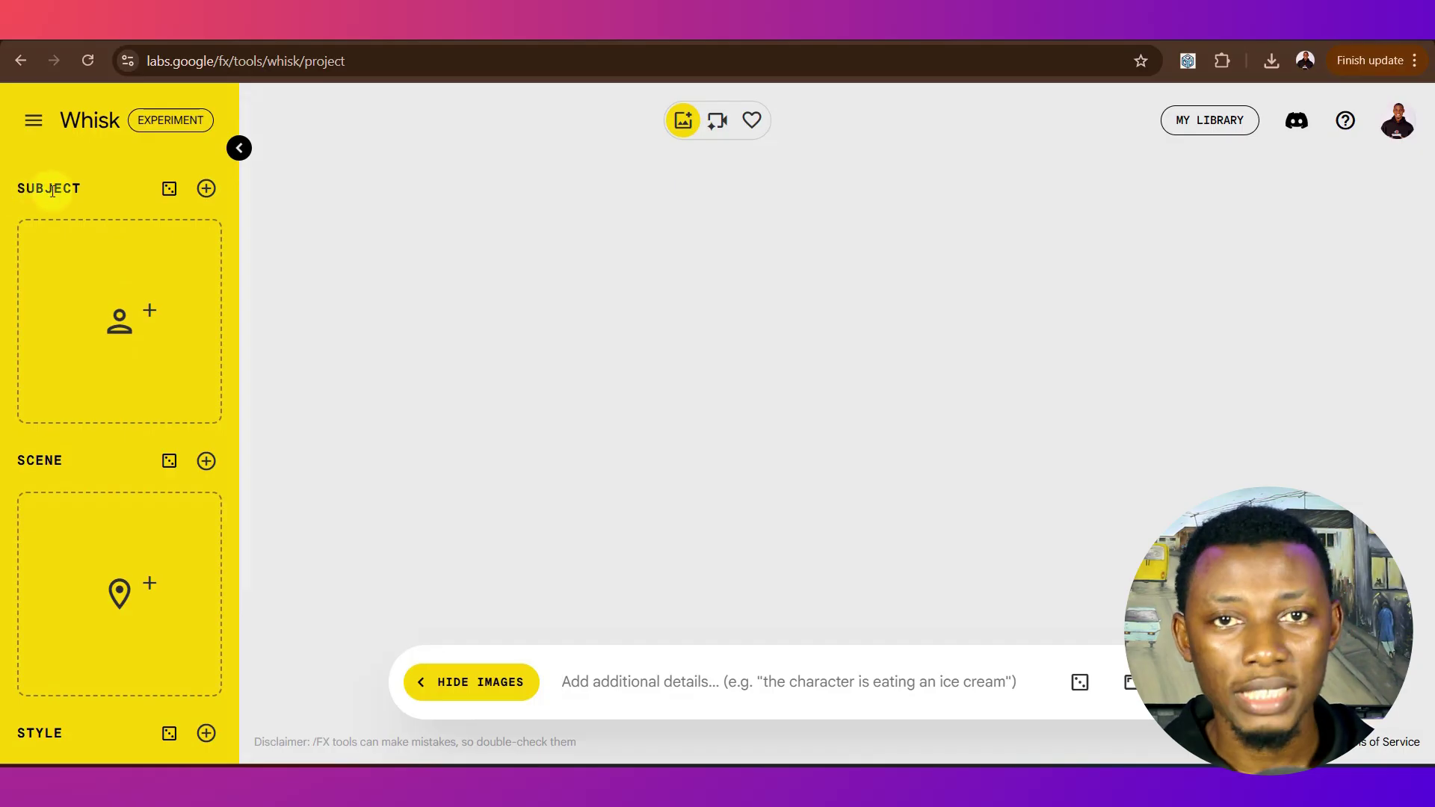
{"action": "mouse_move", "coordinate": [70, 338]}
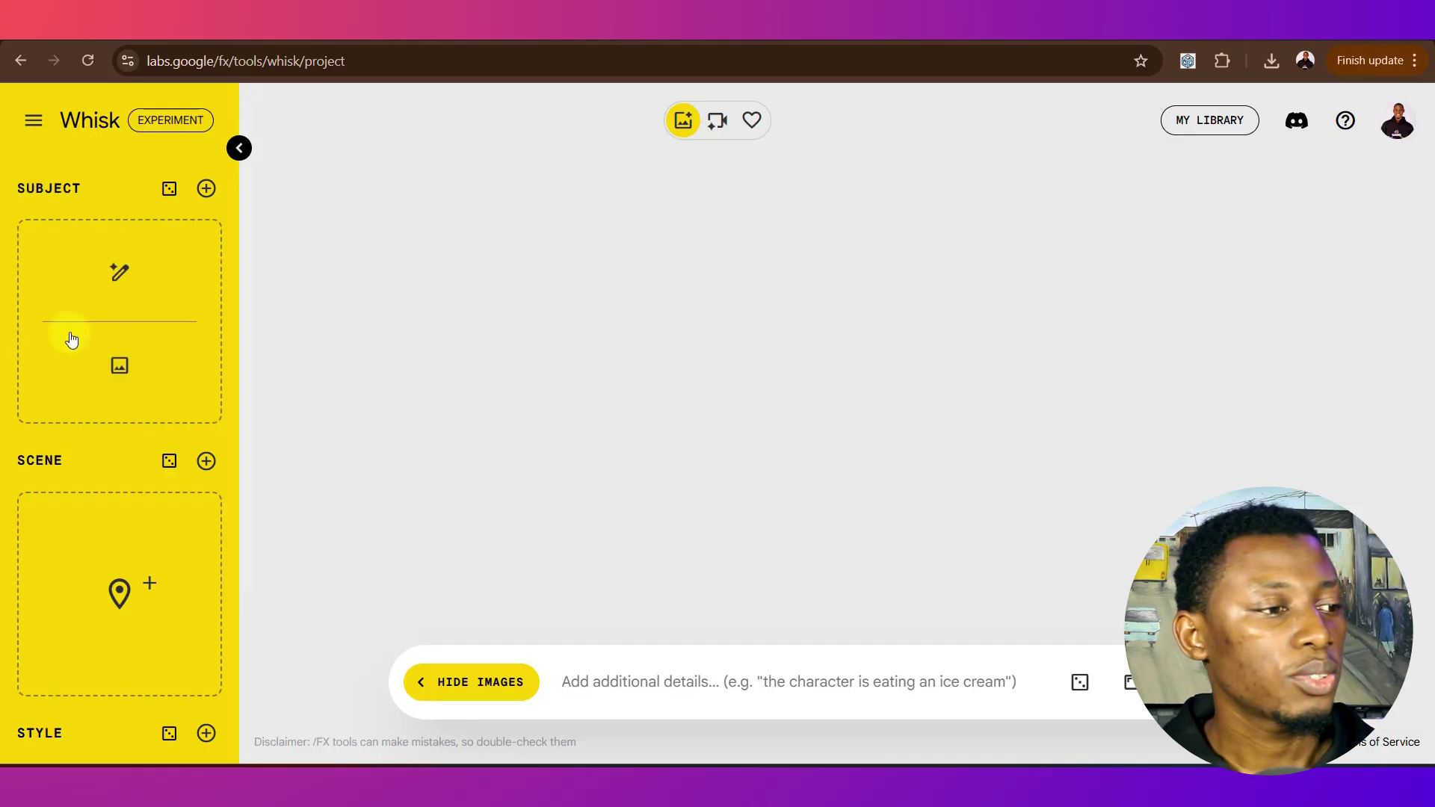
{"action": "left_click", "coordinate": [118, 374]}
{"action": "left_click", "coordinate": [548, 411]}
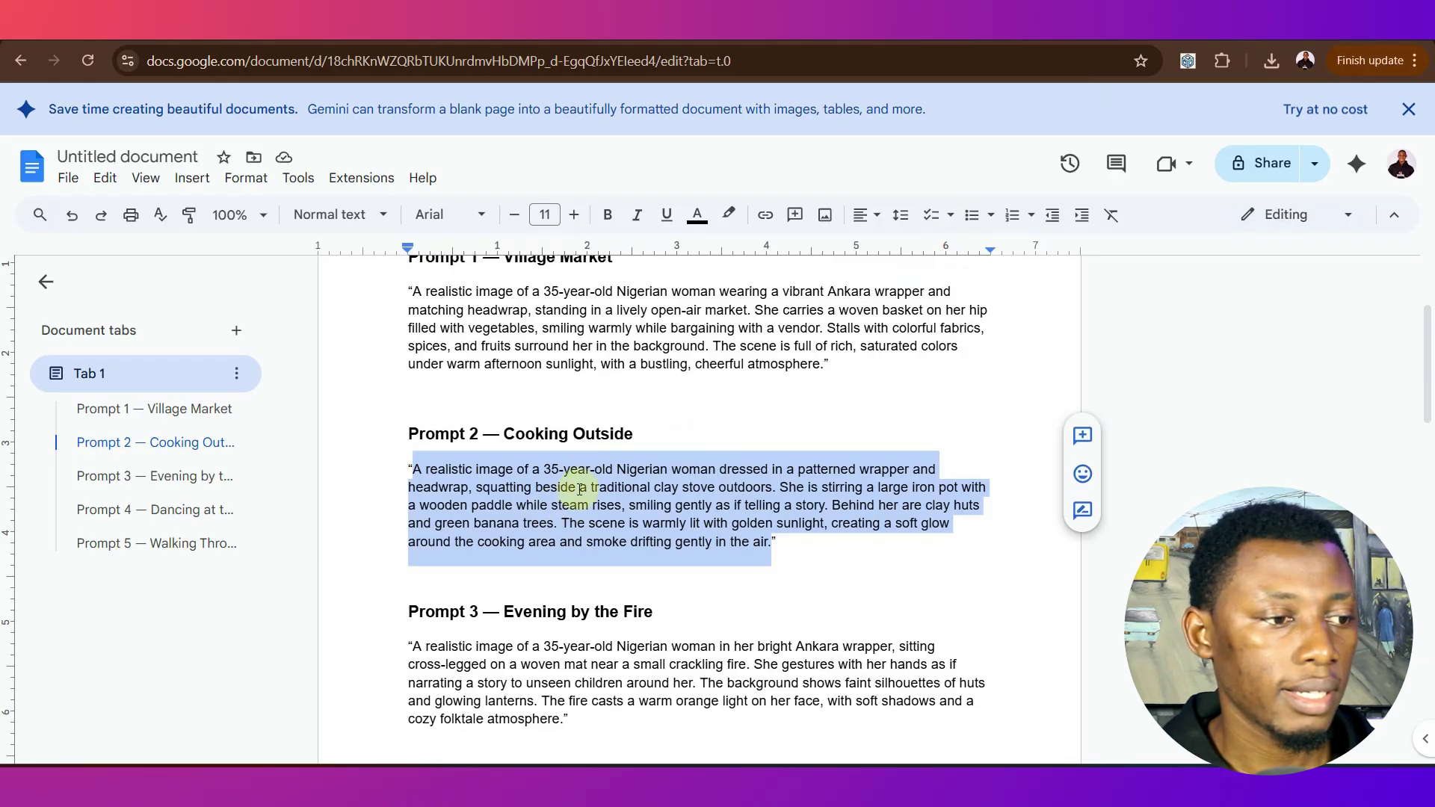
Copy the Prompt 2 — Cooking Outside text from Google Docs into Whisk's description and generate the images in 16:9 landscape.
{"action": "right_click", "coordinate": [586, 488]}
{"action": "left_click", "coordinate": [635, 322]}
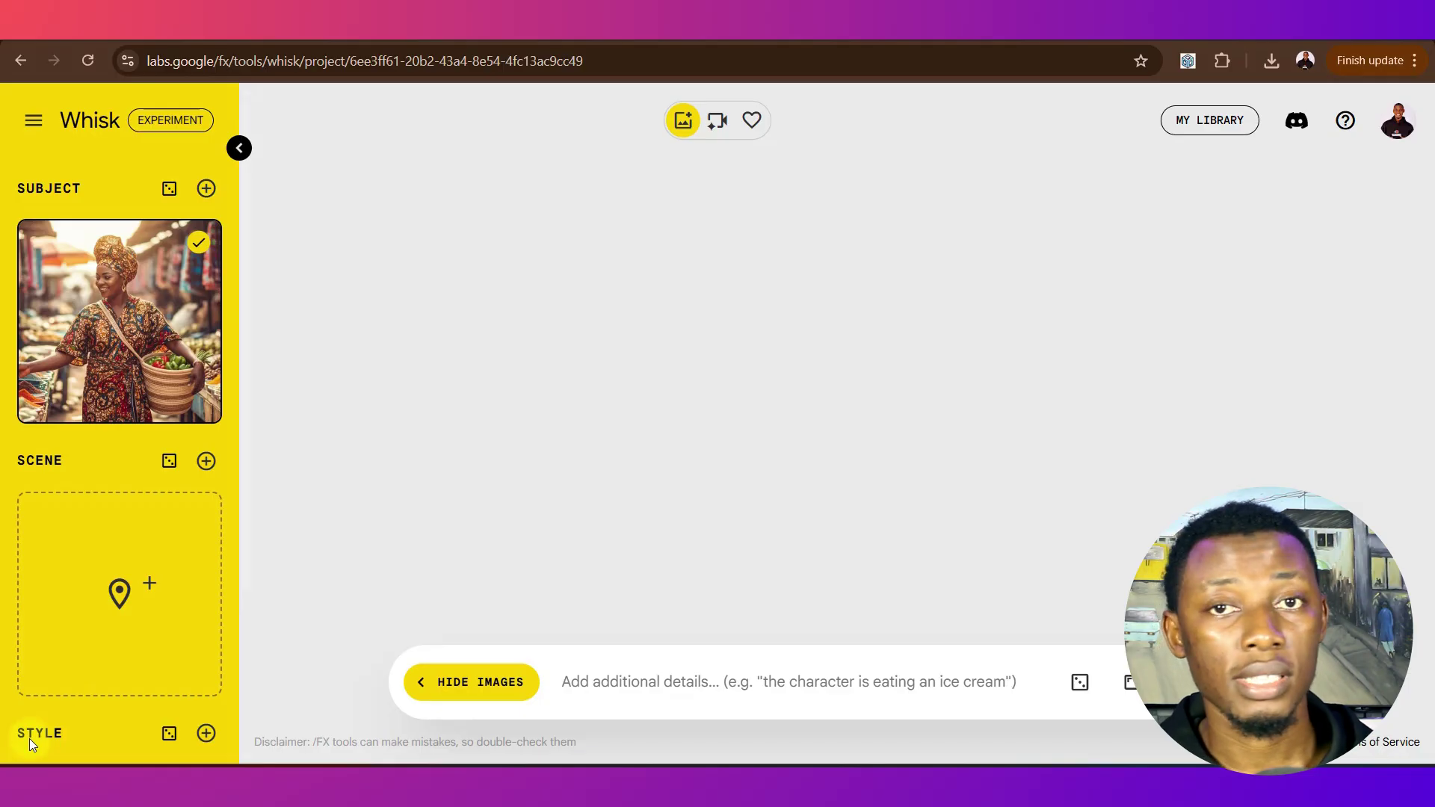
{"action": "right_click", "coordinate": [595, 680]}
{"action": "left_click", "coordinate": [631, 466]}
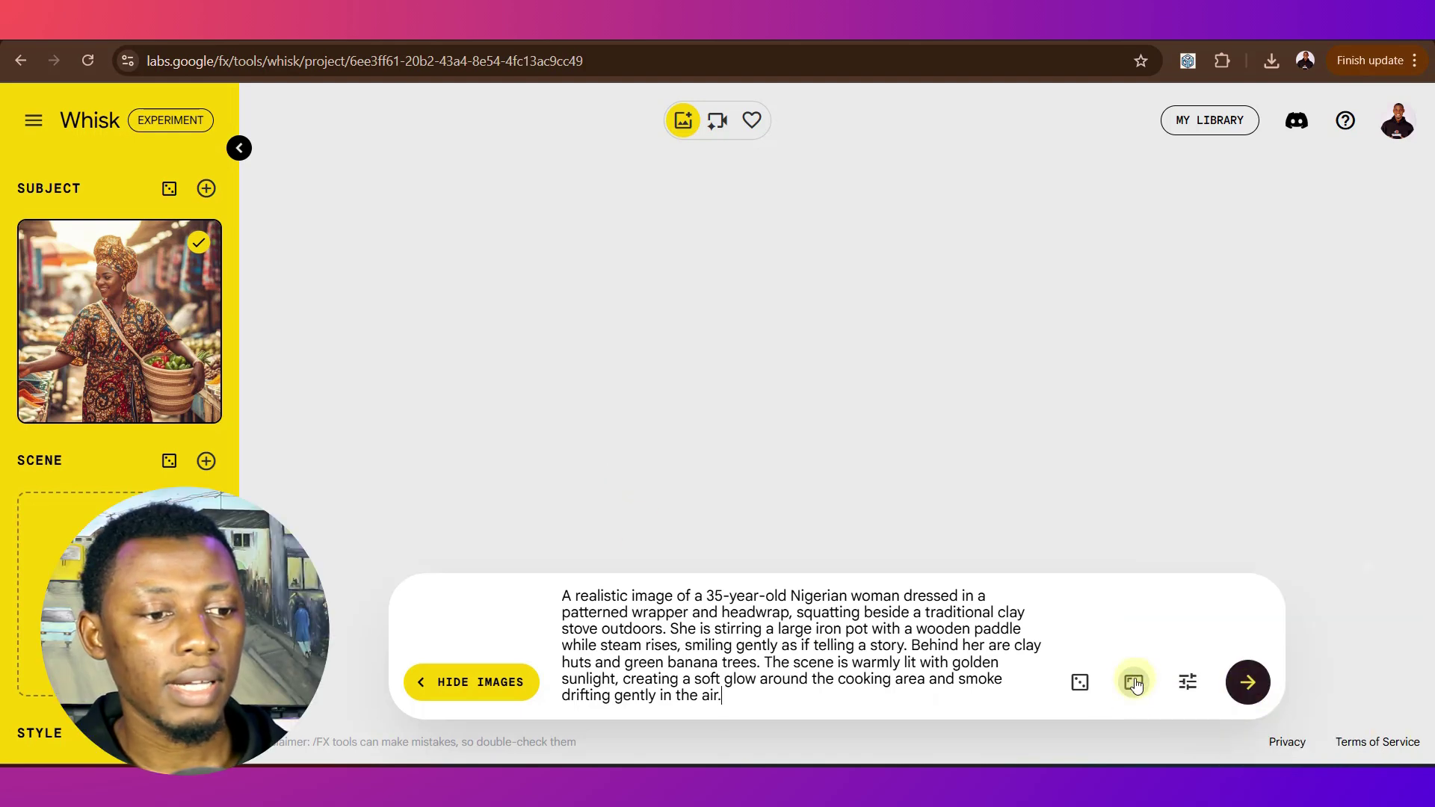
{"action": "left_click", "coordinate": [1132, 686]}
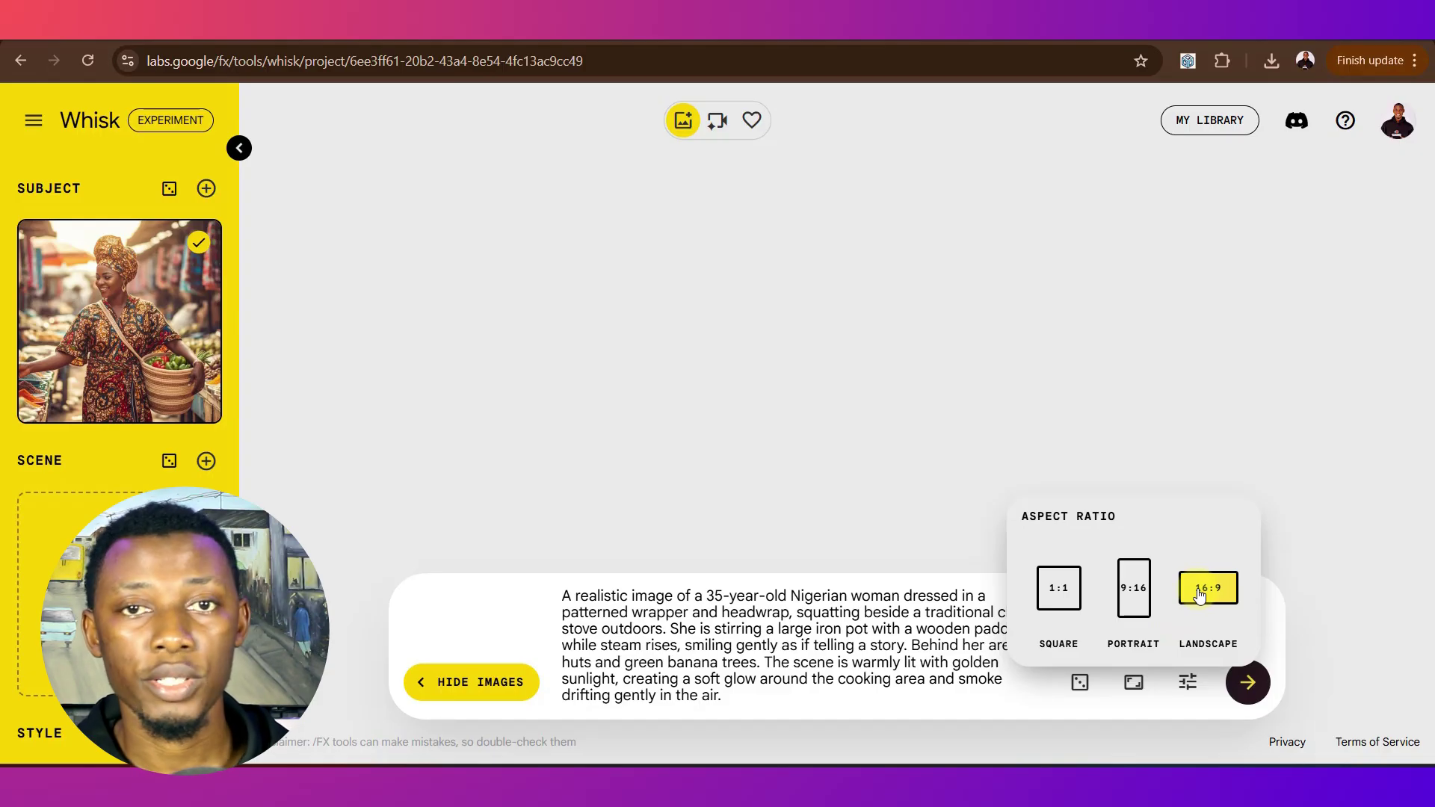
{"action": "left_click", "coordinate": [1248, 684]}
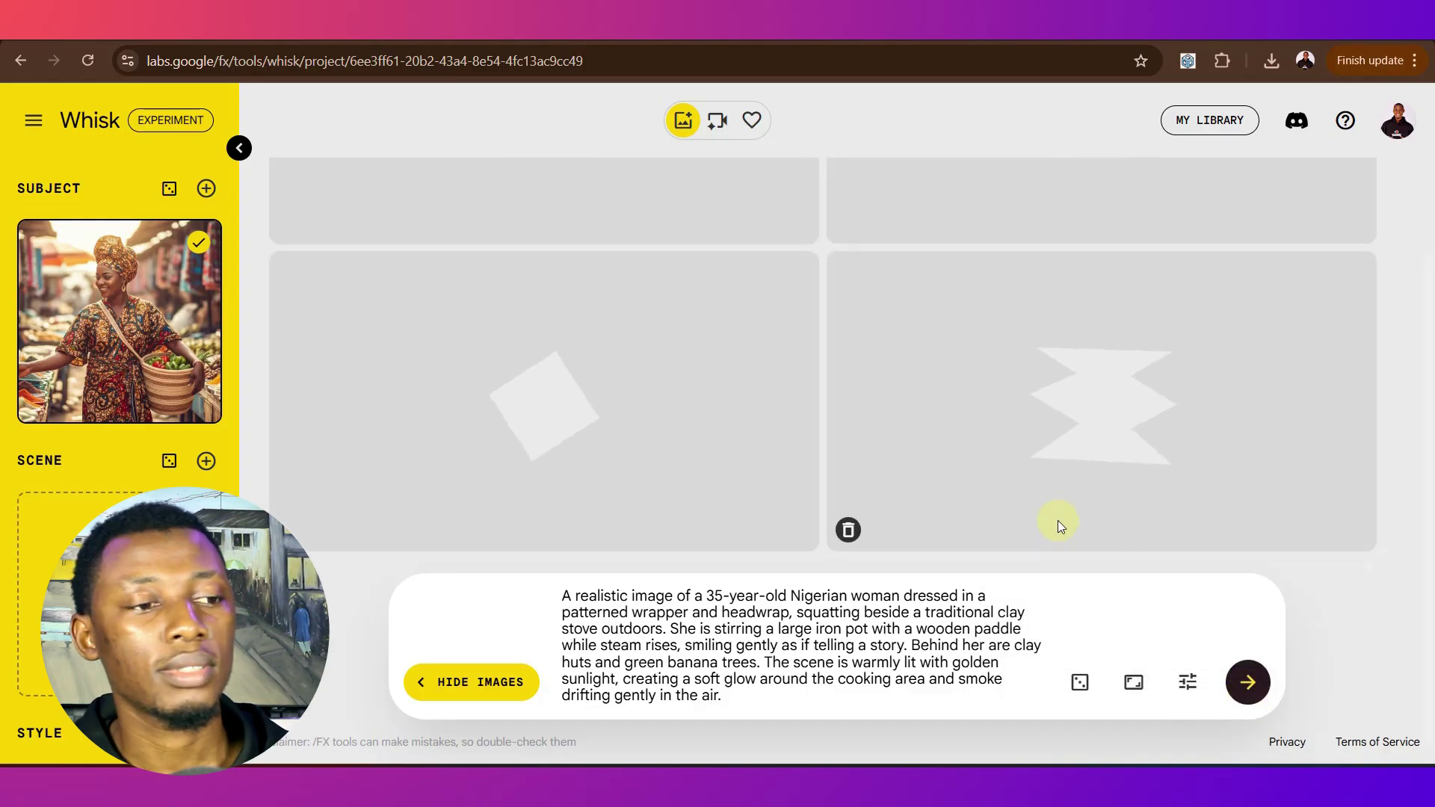
Look through the generated cooking images and compare the first one, enlarged, with the original market image in the image viewer.
{"action": "scroll", "coordinate": [862, 509], "scroll_direction": "up", "scroll_amount": 3}
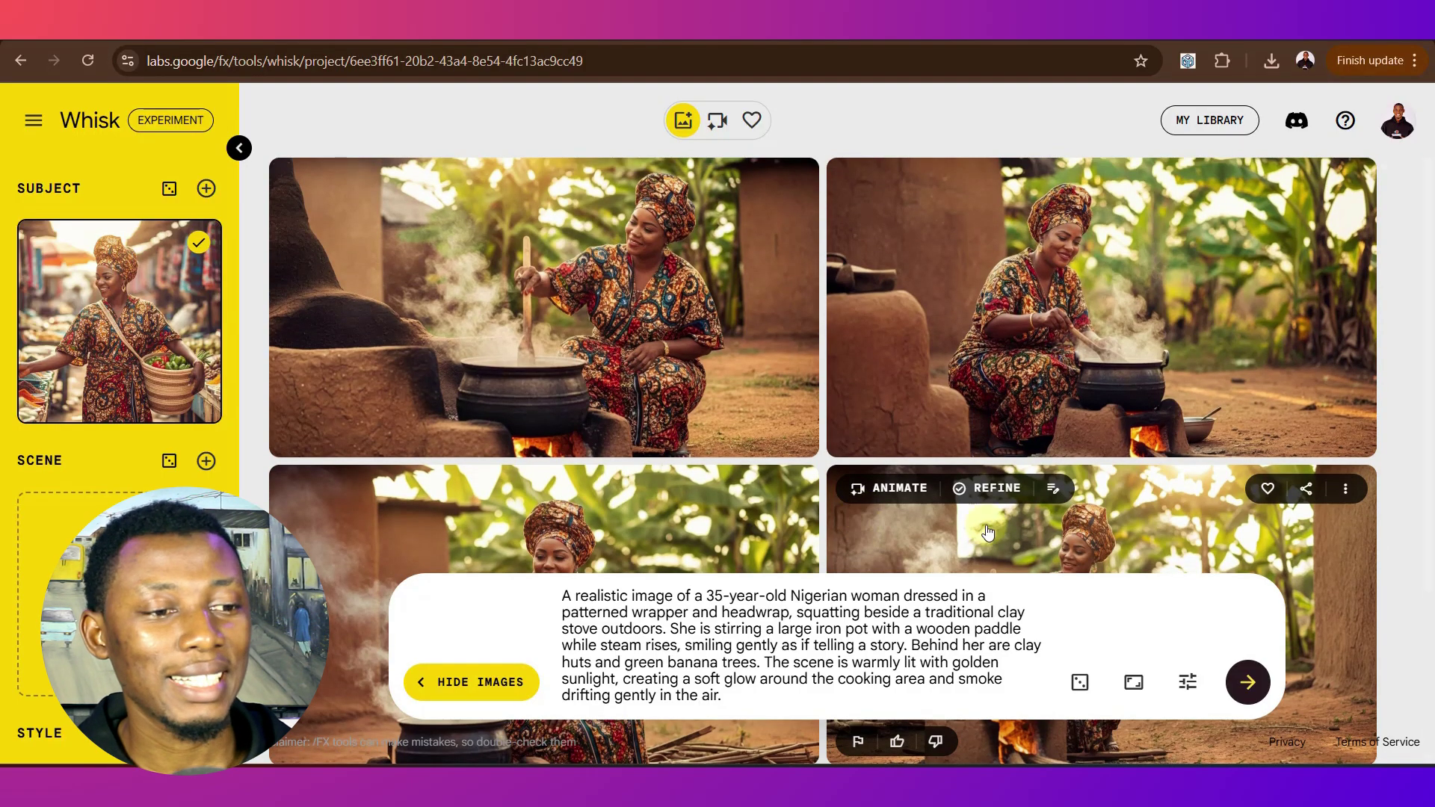
{"action": "scroll", "coordinate": [952, 474], "scroll_direction": "down", "scroll_amount": 3}
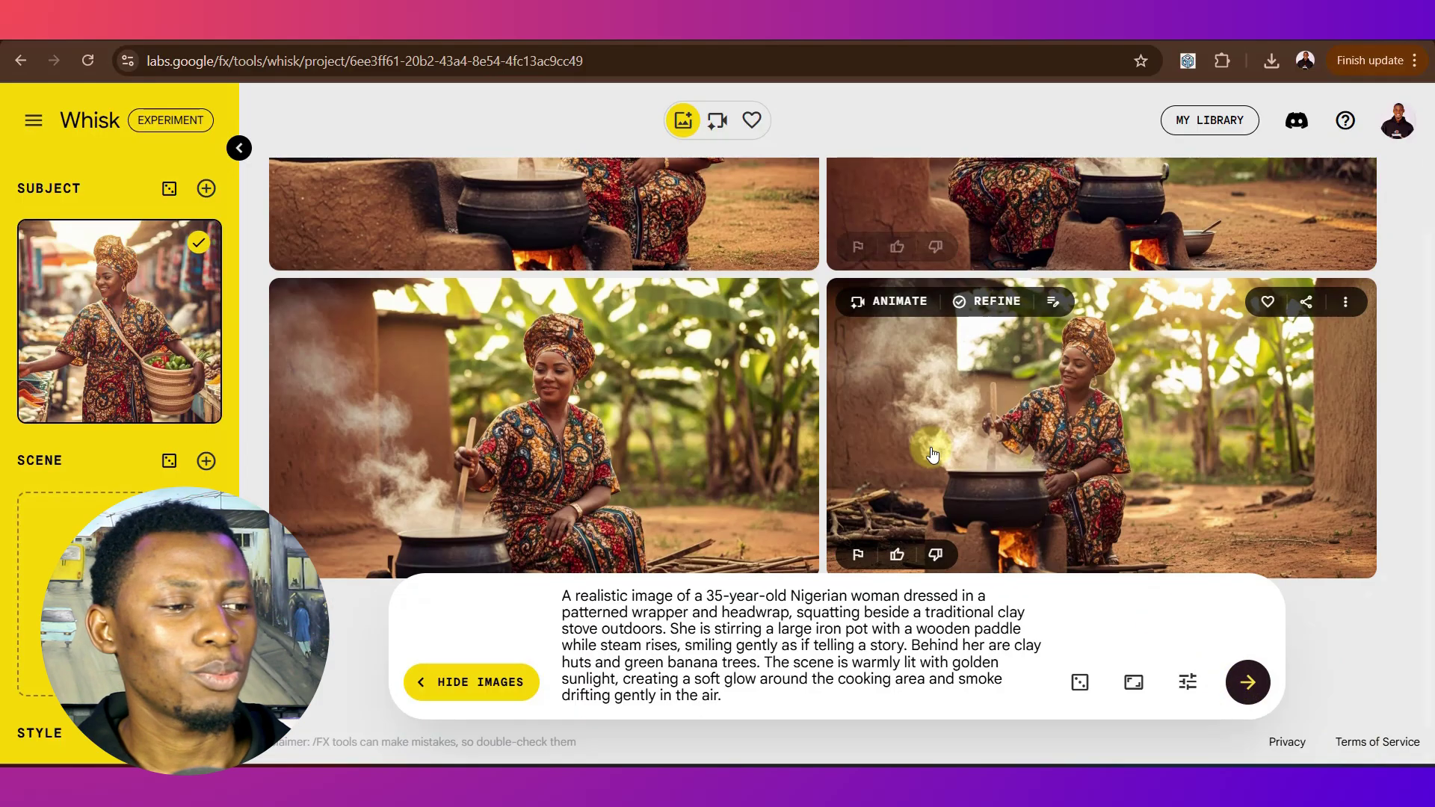
{"action": "scroll", "coordinate": [971, 470], "scroll_direction": "up", "scroll_amount": 3}
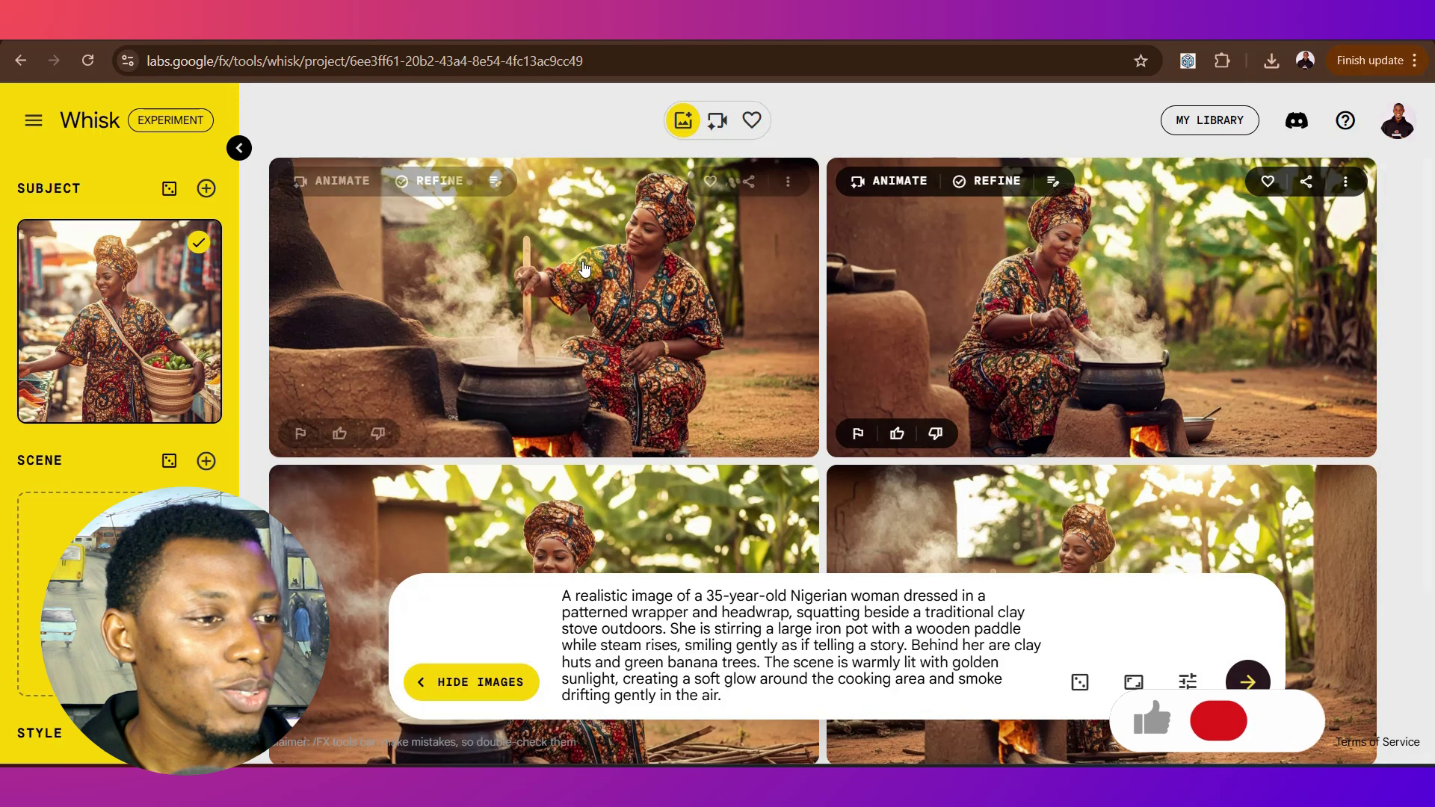
{"action": "left_click", "coordinate": [640, 314]}
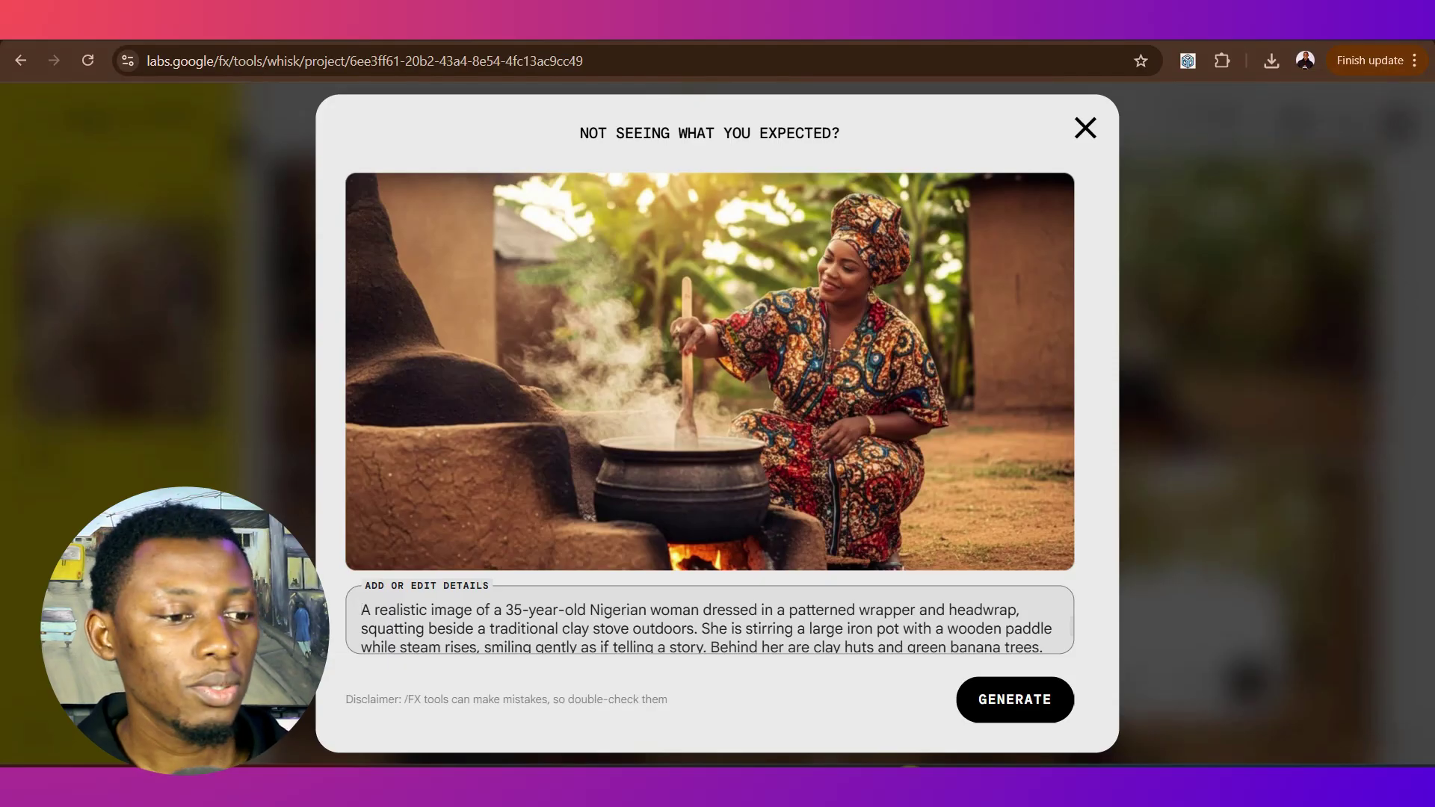
{"action": "mouse_move", "coordinate": [747, 773]}
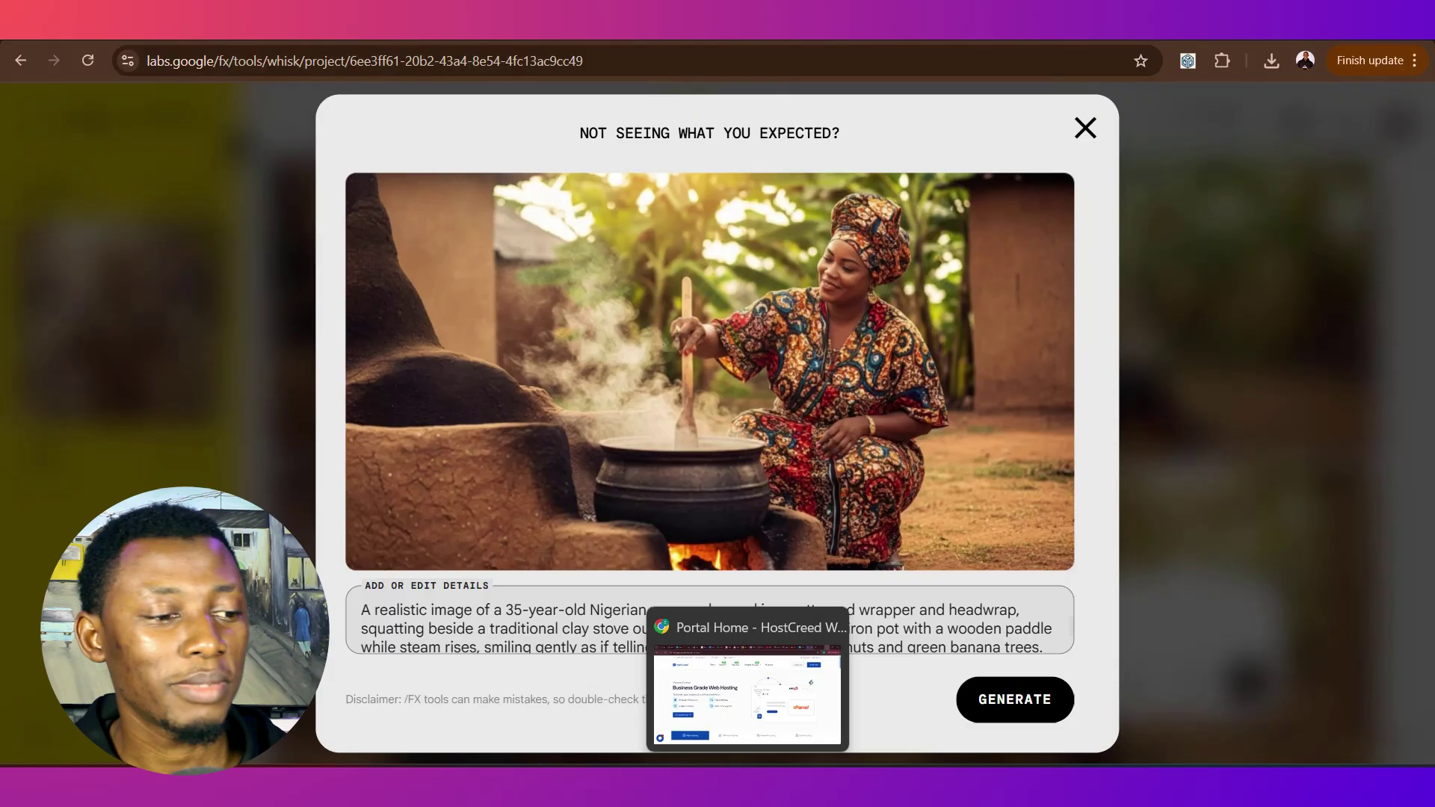
{"action": "mouse_move", "coordinate": [583, 774]}
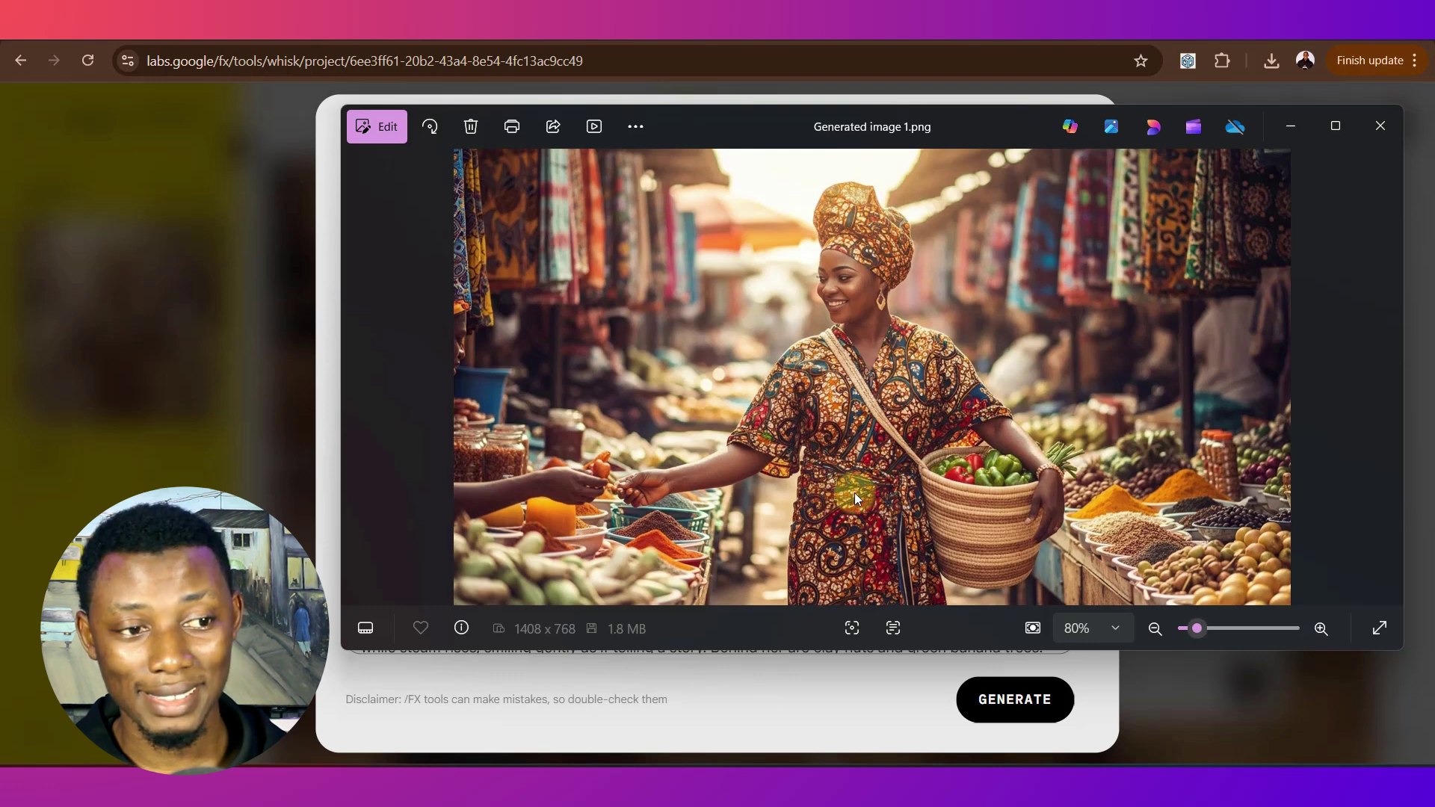
{"action": "left_click", "coordinate": [1292, 125]}
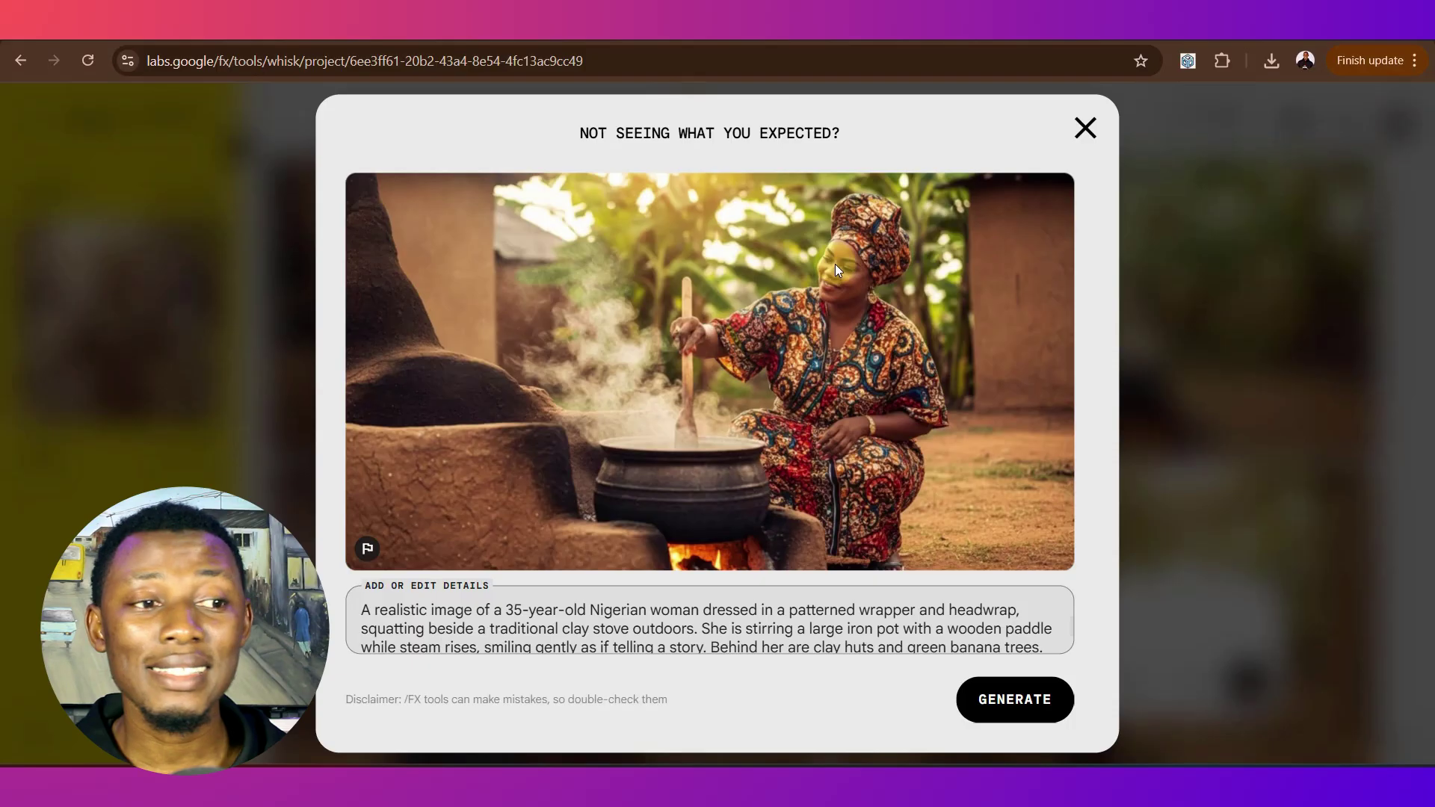
{"action": "left_click", "coordinate": [1041, 719]}
{"action": "left_click", "coordinate": [1054, 701]}
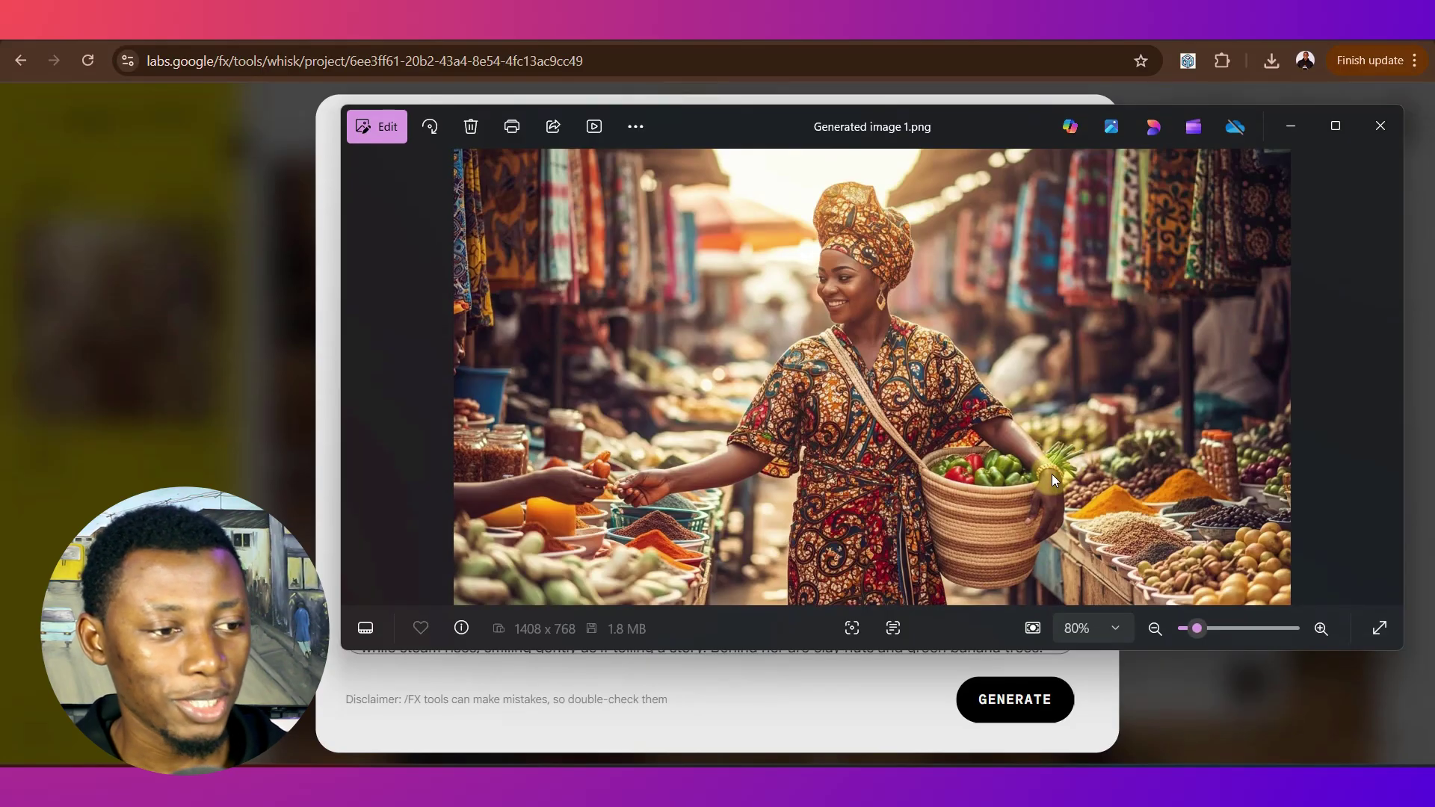
{"action": "left_click", "coordinate": [1299, 138]}
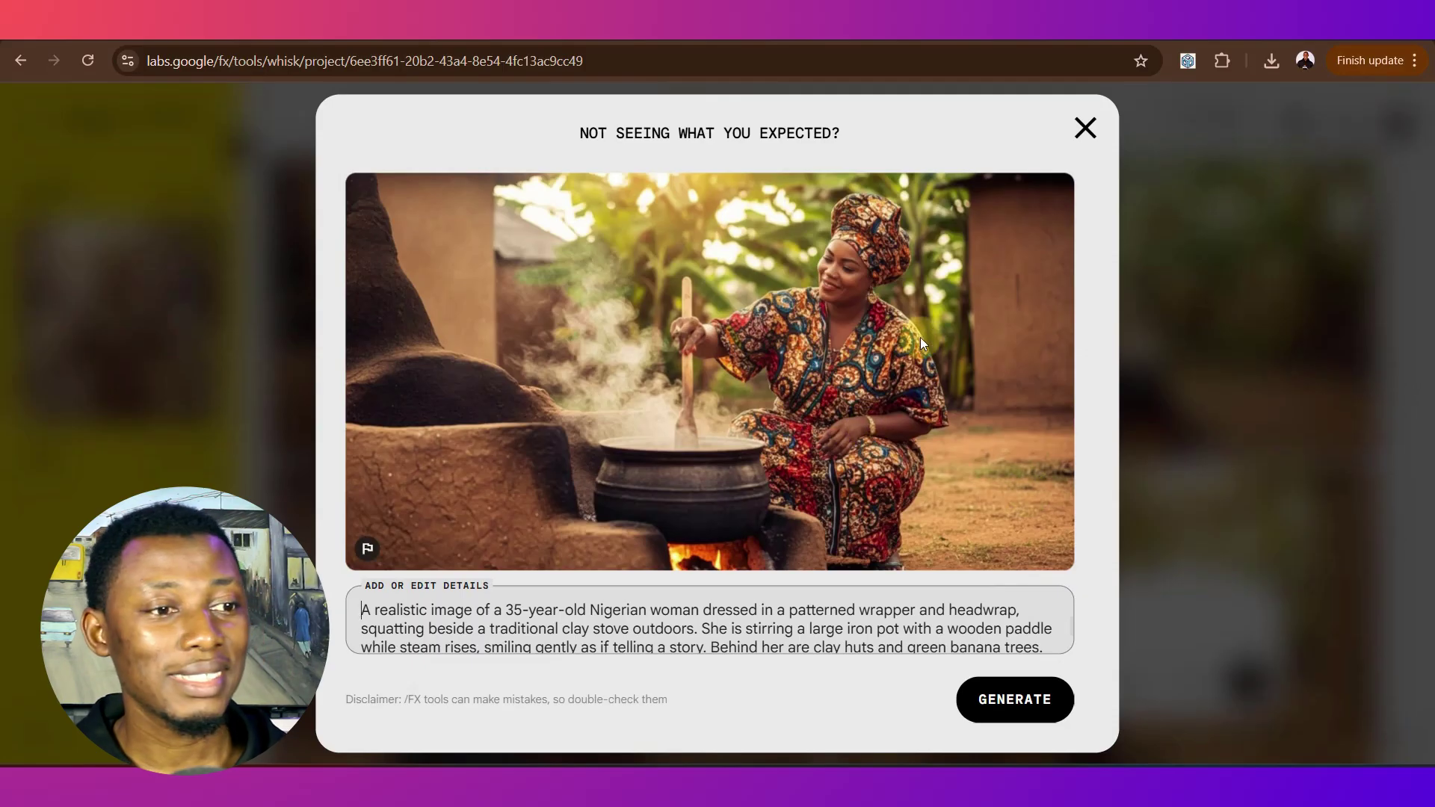
{"action": "left_click", "coordinate": [1085, 127]}
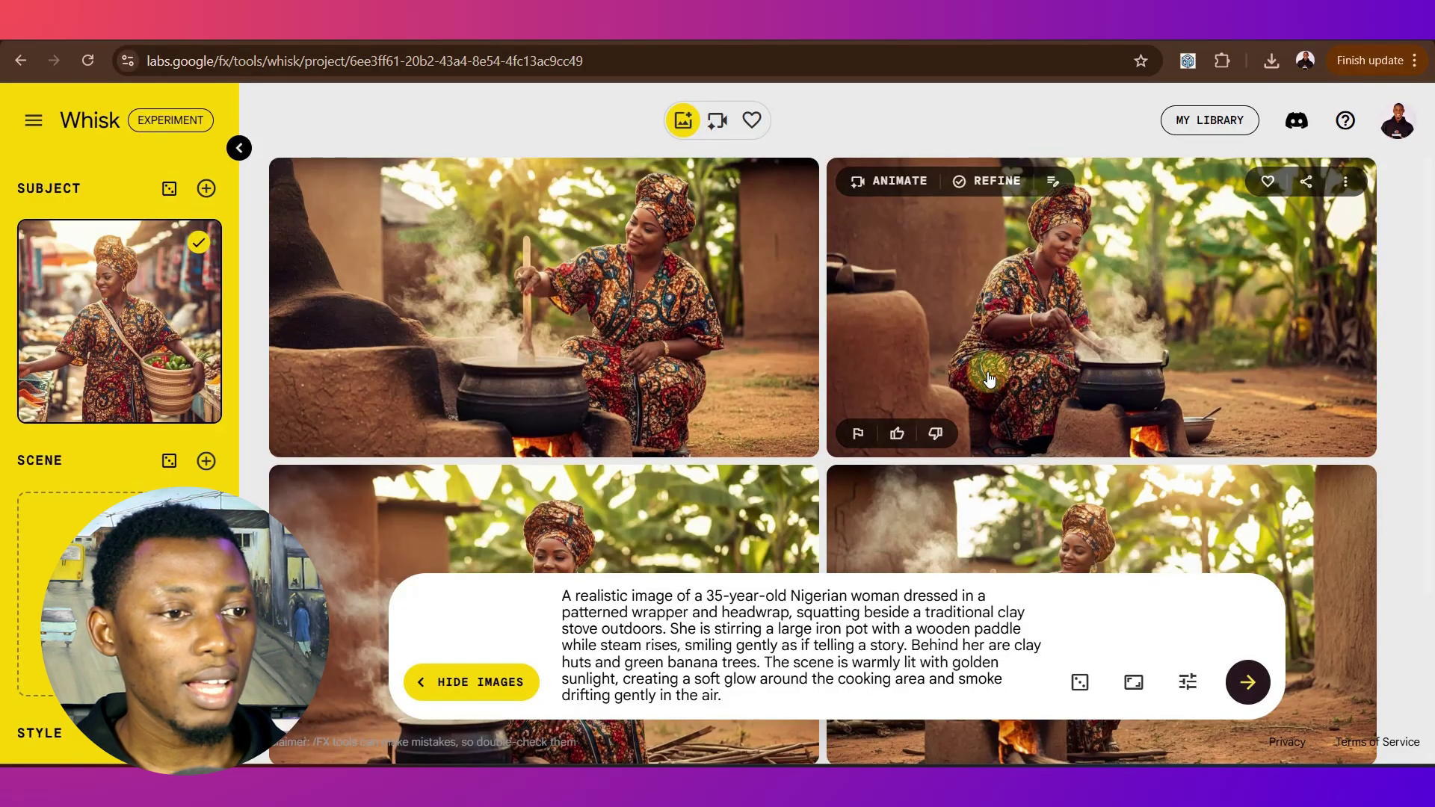
Enlarge the second cooking image, compare its woman with the original market image and close the enlarged view.
{"action": "left_click", "coordinate": [1069, 279]}
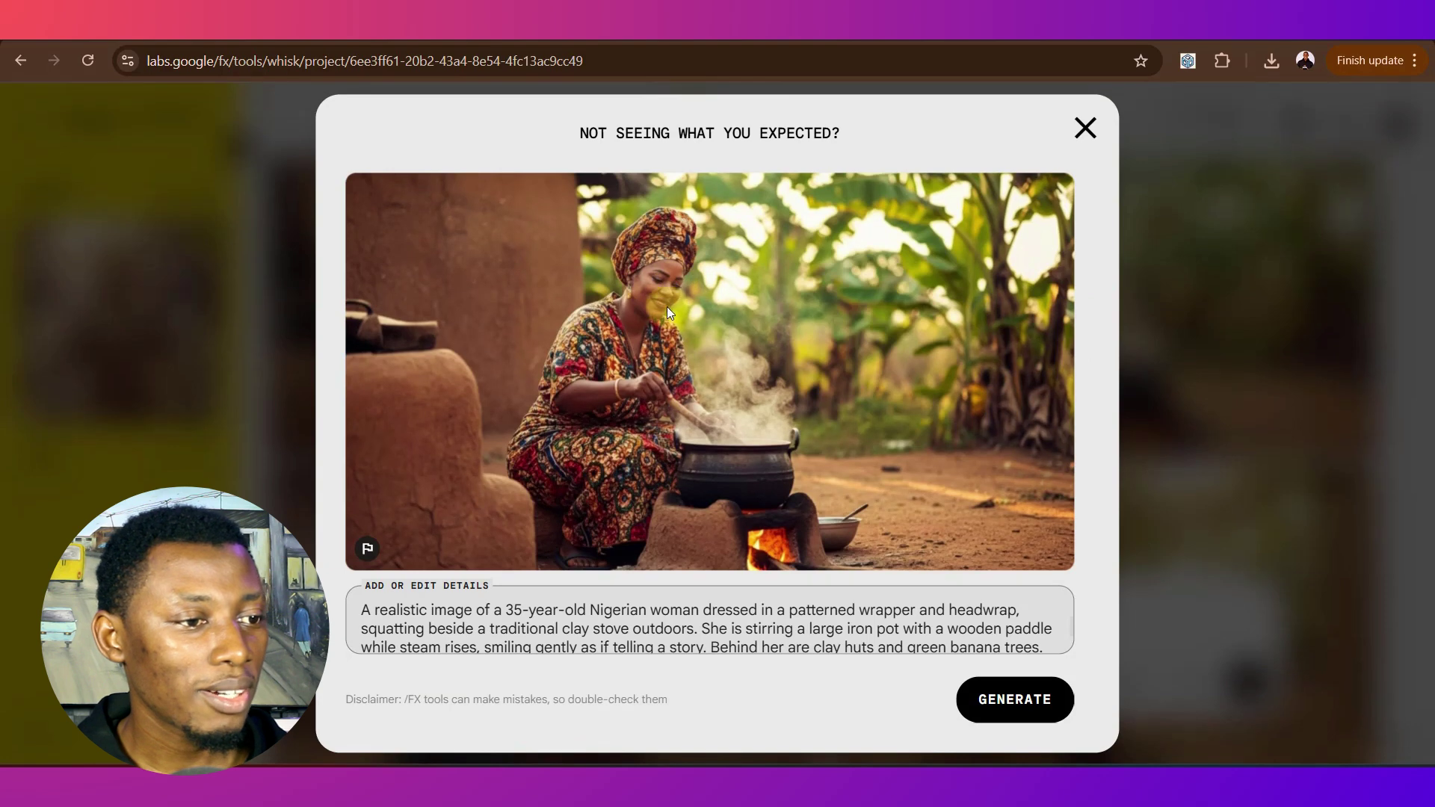
{"action": "key", "text": "alt+Tab"}
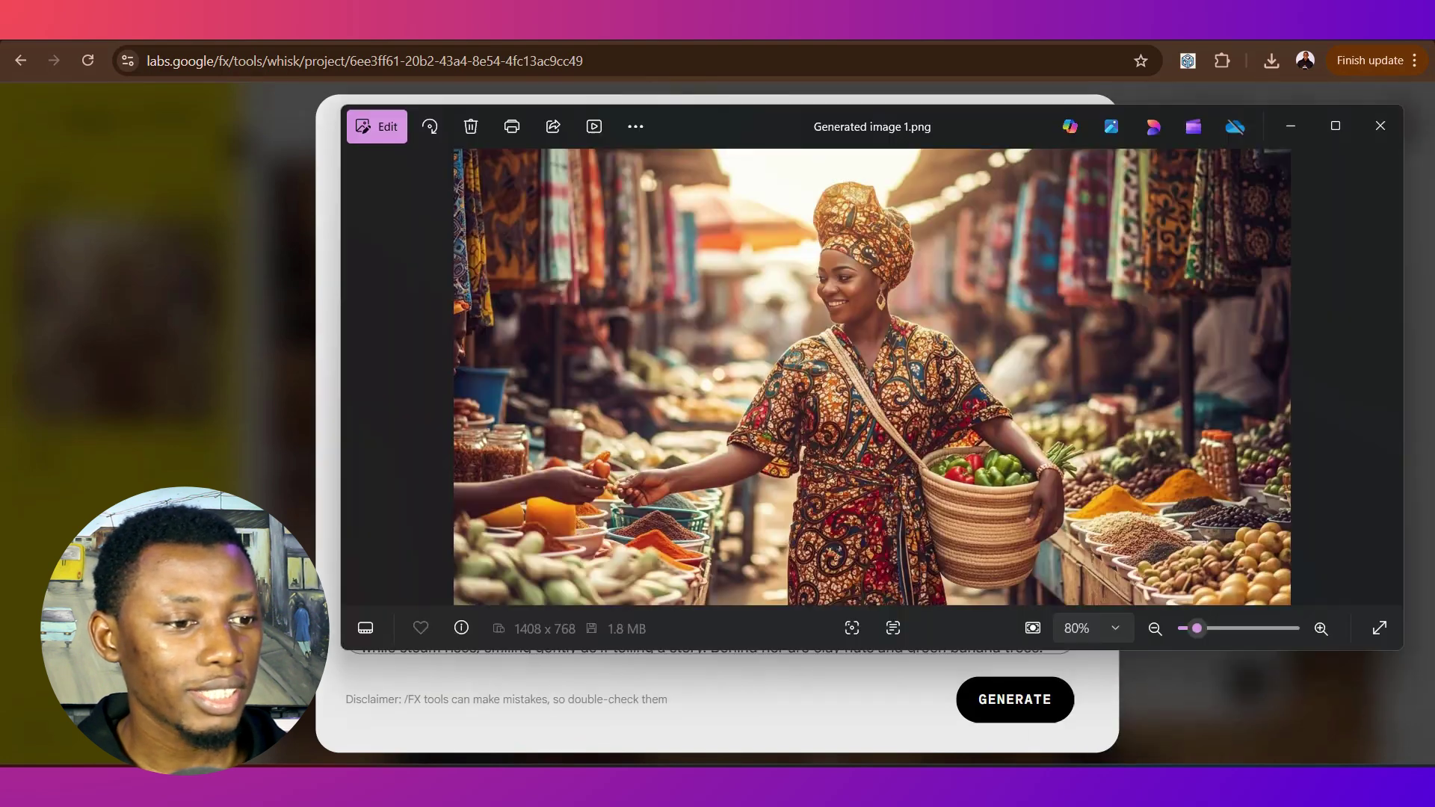
{"action": "left_click", "coordinate": [1290, 126]}
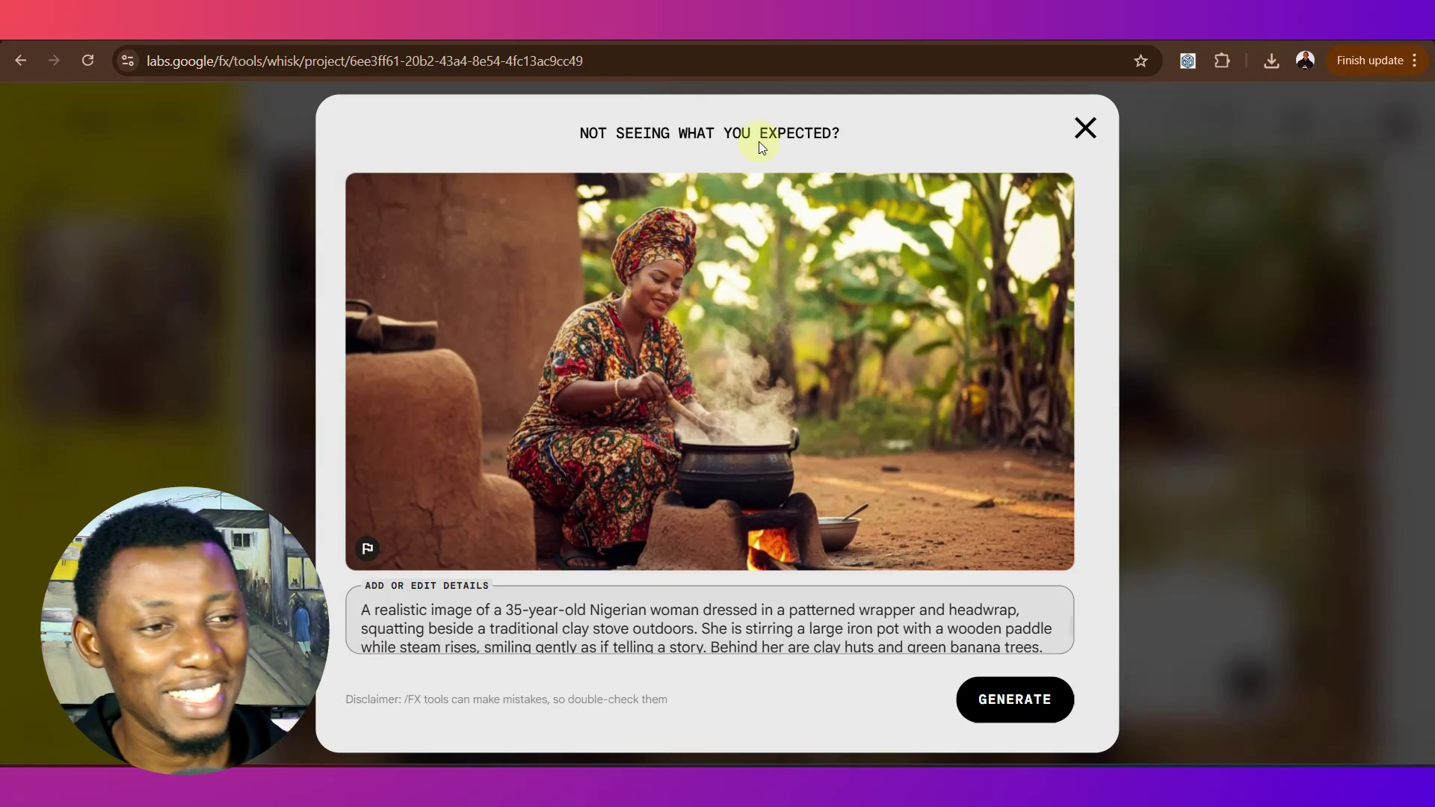
{"action": "left_click", "coordinate": [1084, 130]}
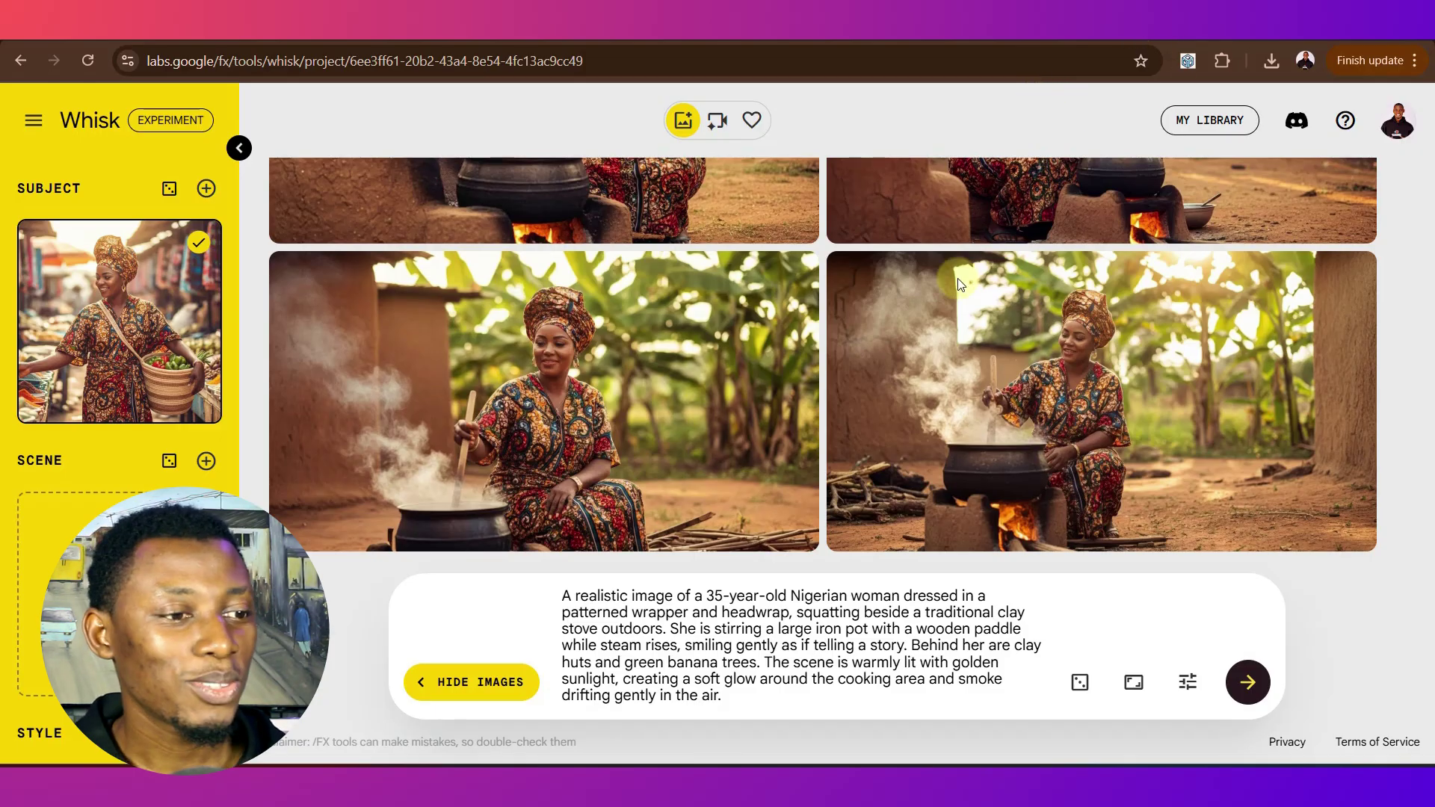
Copy the Prompt 3 — Evening by the Fire text from Google Docs and return to Whisk.
{"action": "key", "text": "ctrl+Tab"}
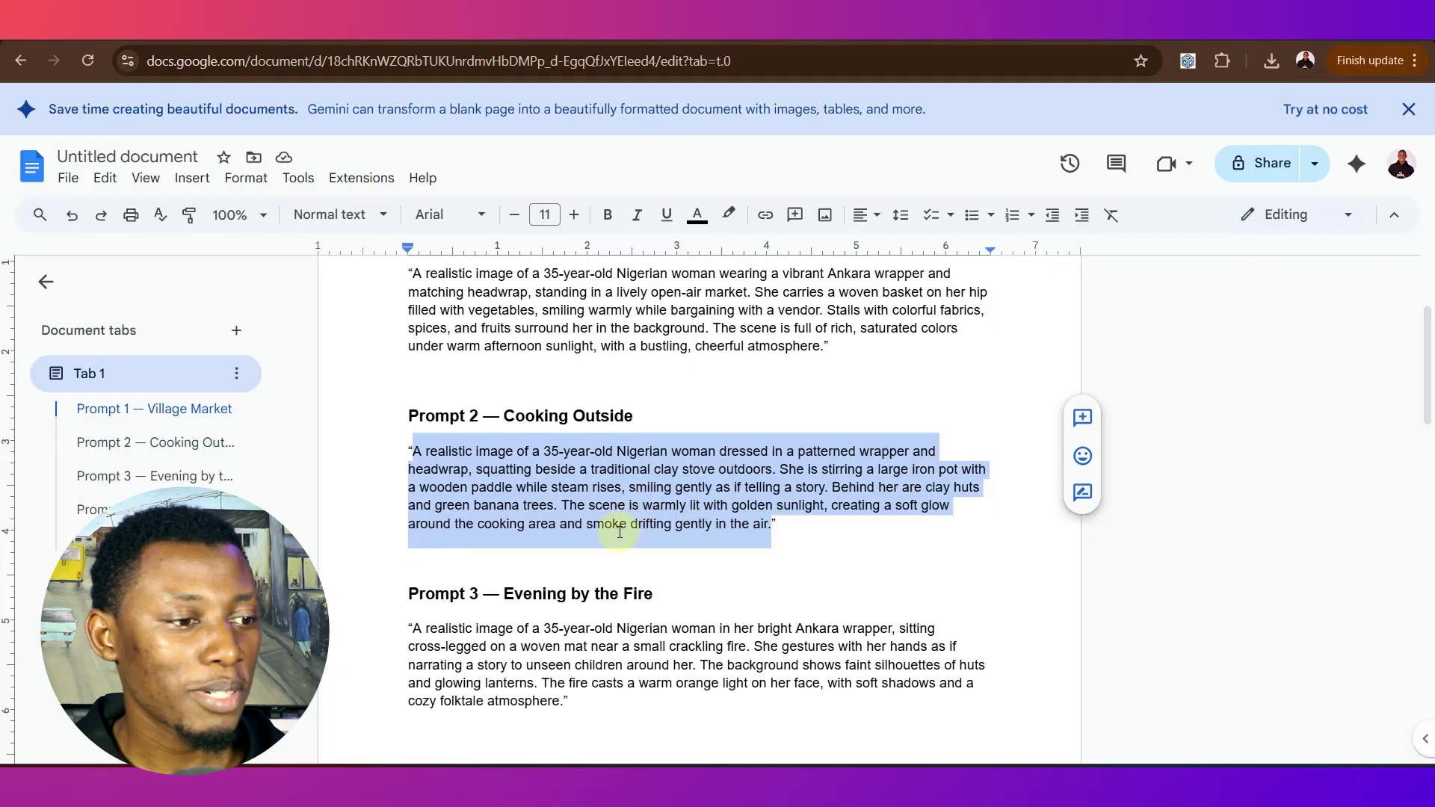
{"action": "scroll", "coordinate": [330, 499], "scroll_direction": "down", "scroll_amount": 5}
{"action": "triple_click", "coordinate": [537, 490]}
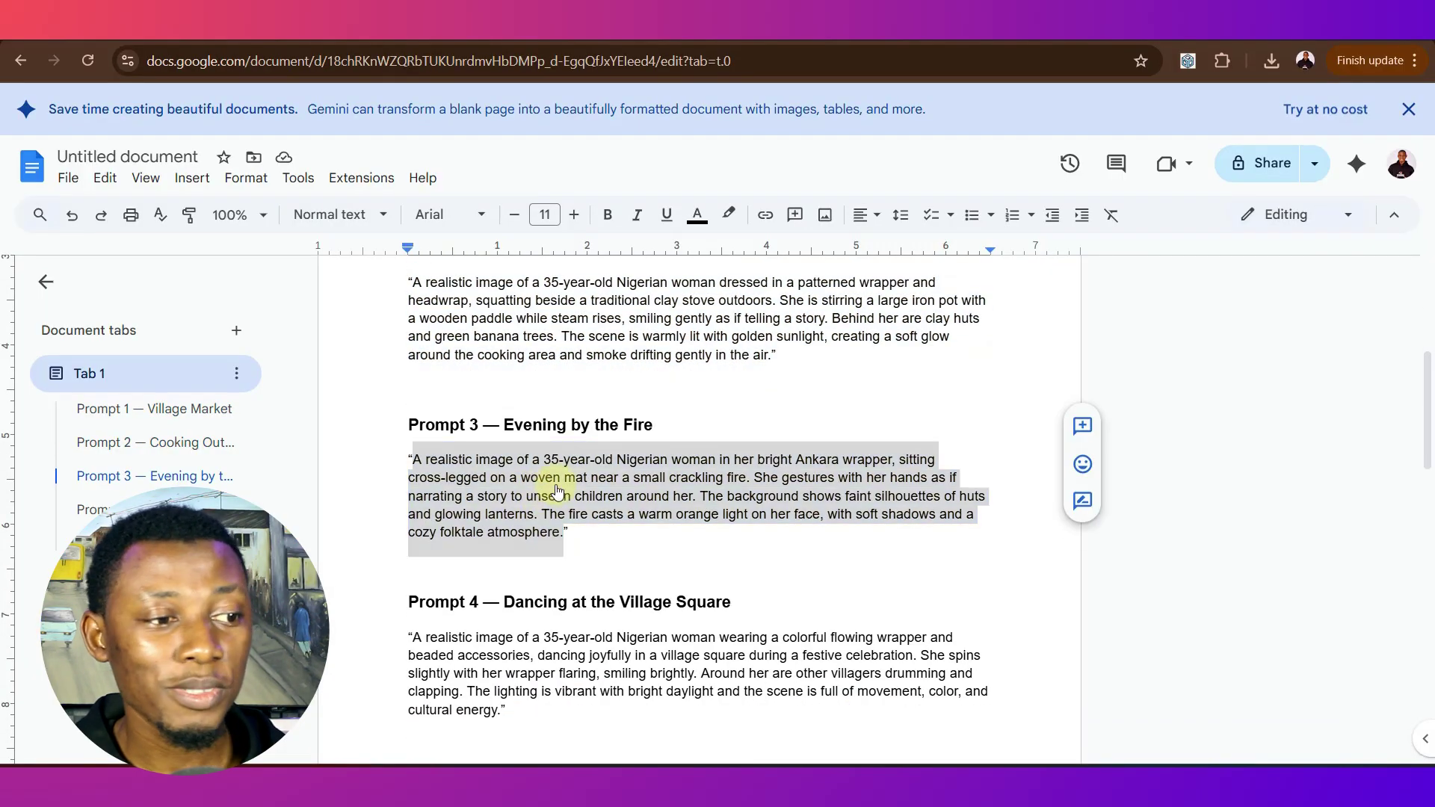
{"action": "right_click", "coordinate": [536, 490]}
{"action": "left_click", "coordinate": [592, 320]}
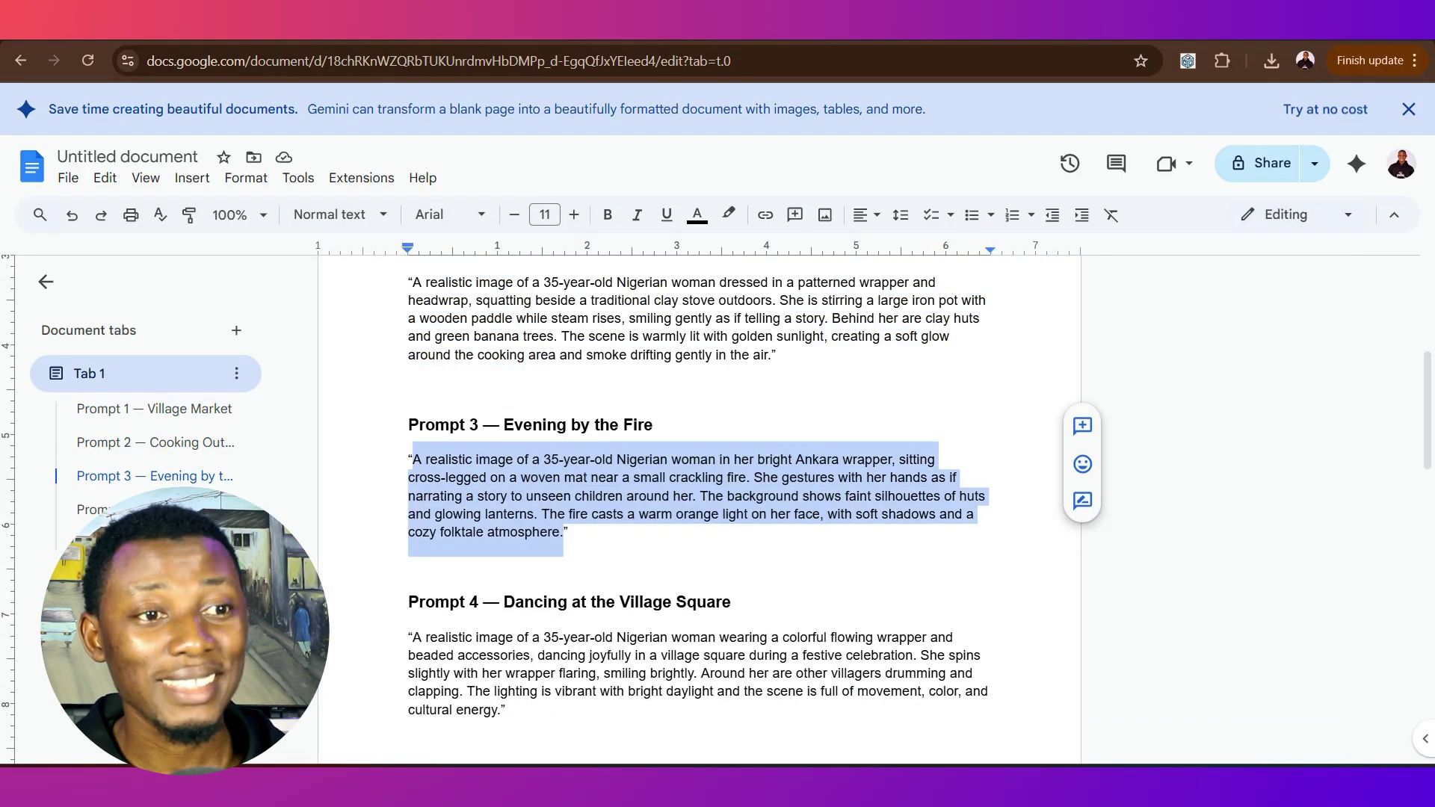
{"action": "key", "text": "ctrl+shift+Tab"}
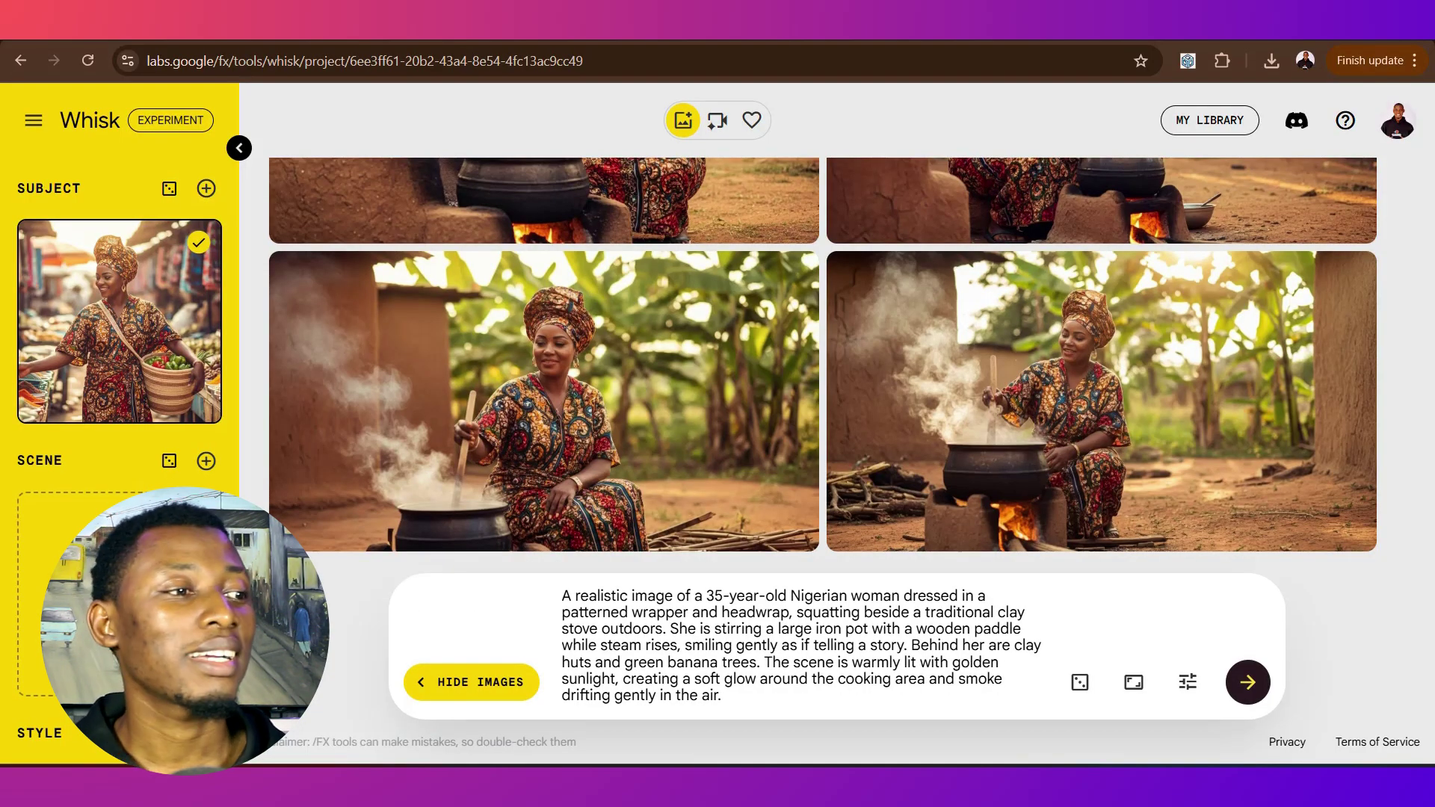
Replace the cooking description with the copied Prompt 3 text and generate the images in 16:9 landscape.
{"action": "triple_click", "coordinate": [853, 614]}
{"action": "right_click", "coordinate": [837, 622]}
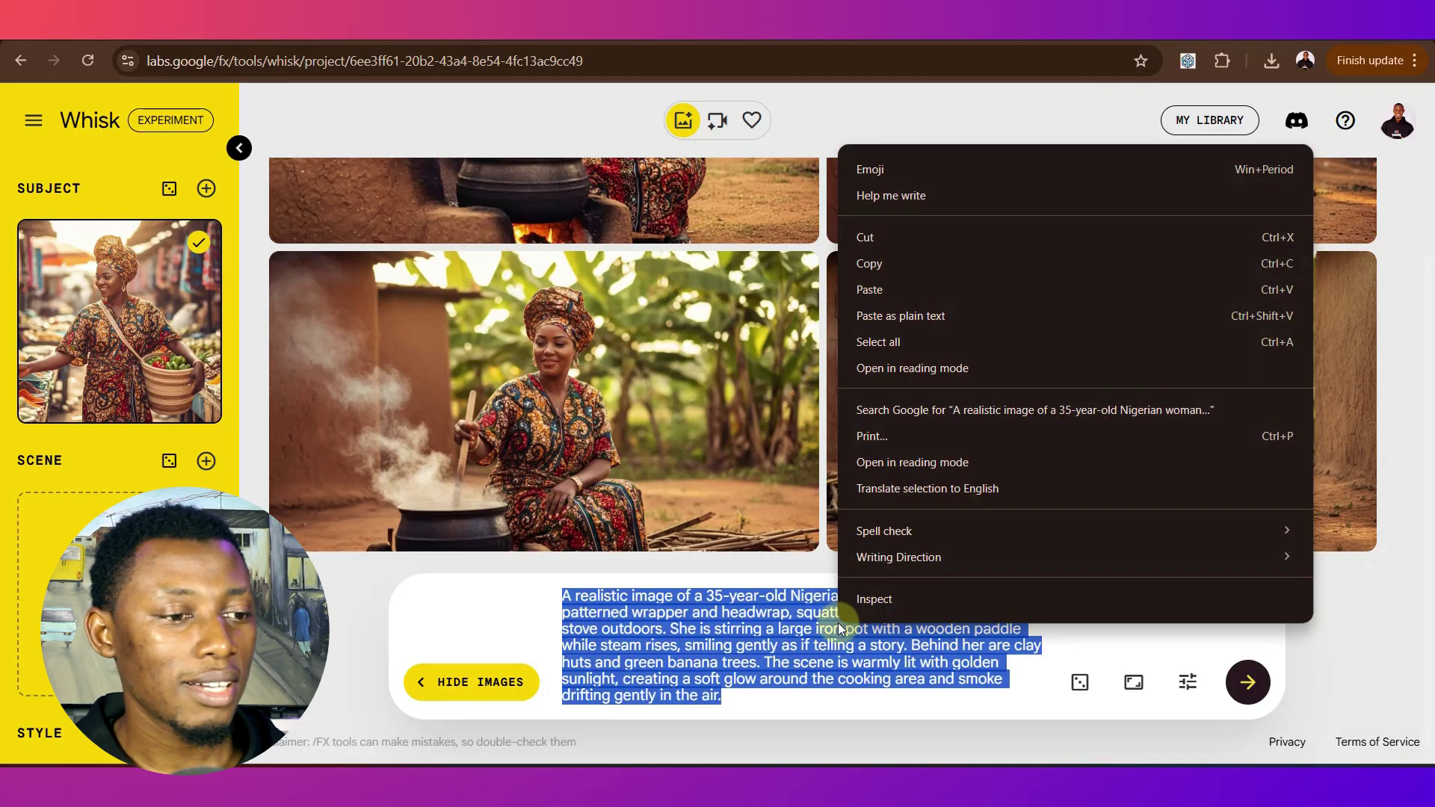
{"action": "left_click", "coordinate": [801, 660]}
{"action": "key", "text": "BackSpace"}
{"action": "right_click", "coordinate": [747, 680]}
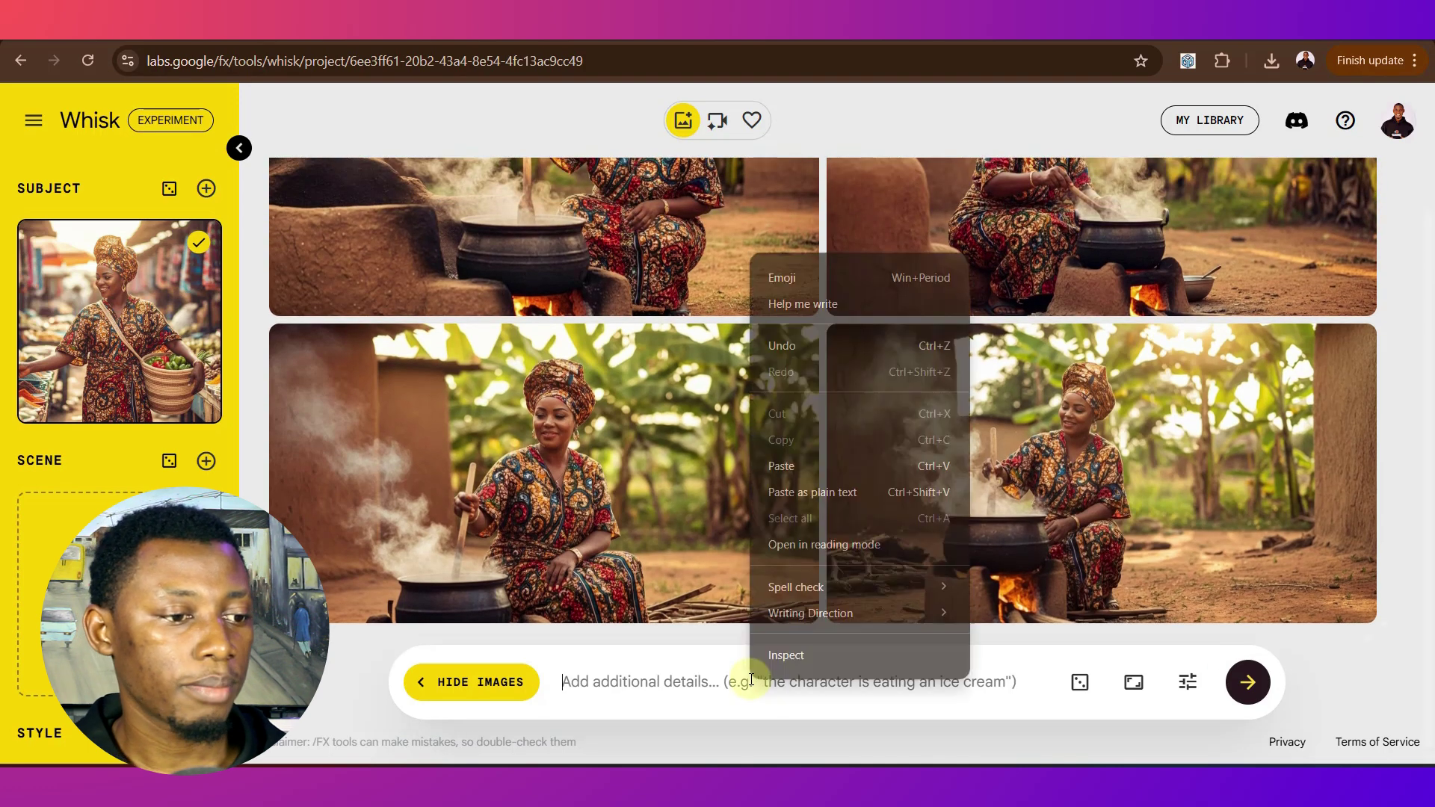
{"action": "left_click", "coordinate": [786, 468]}
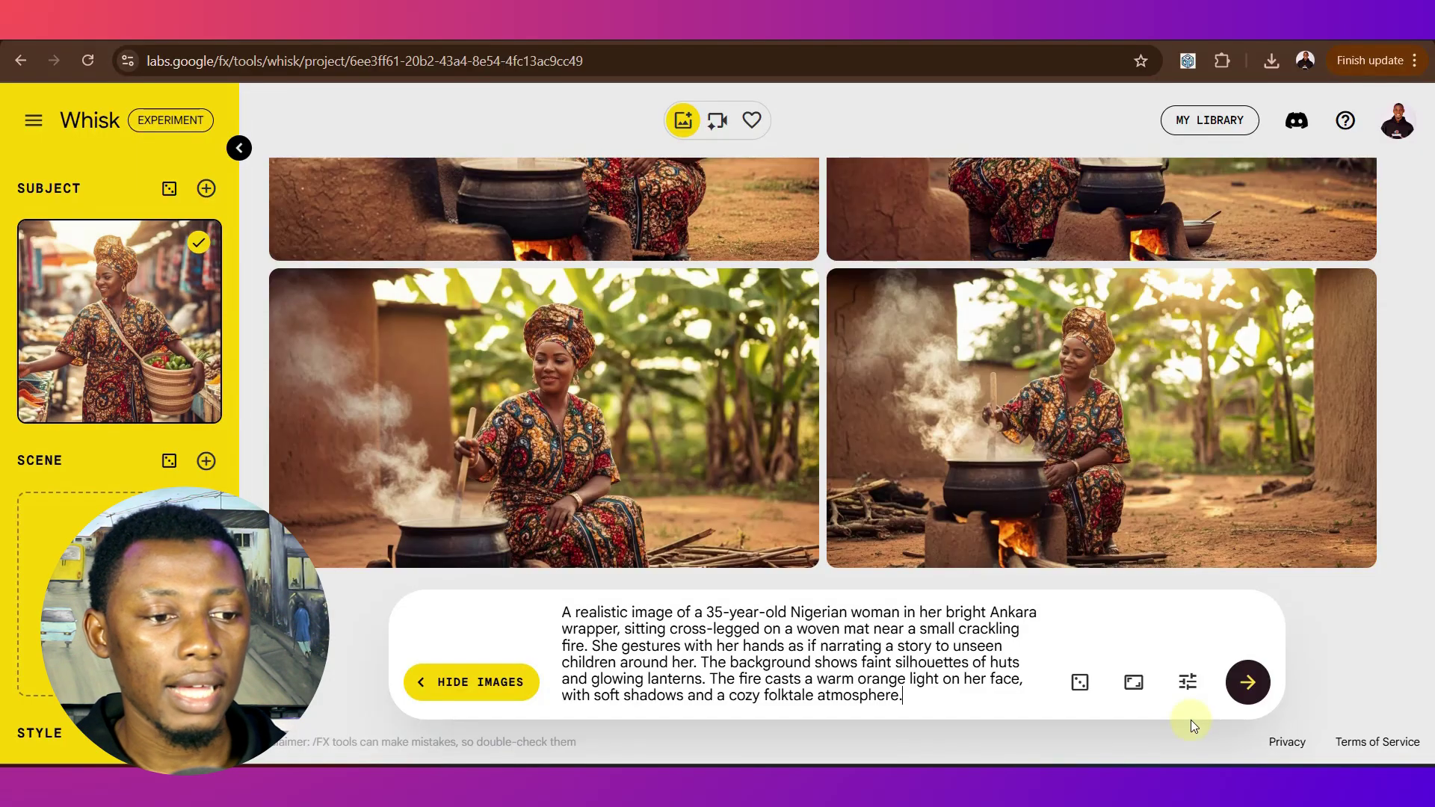
{"action": "left_click", "coordinate": [1135, 684]}
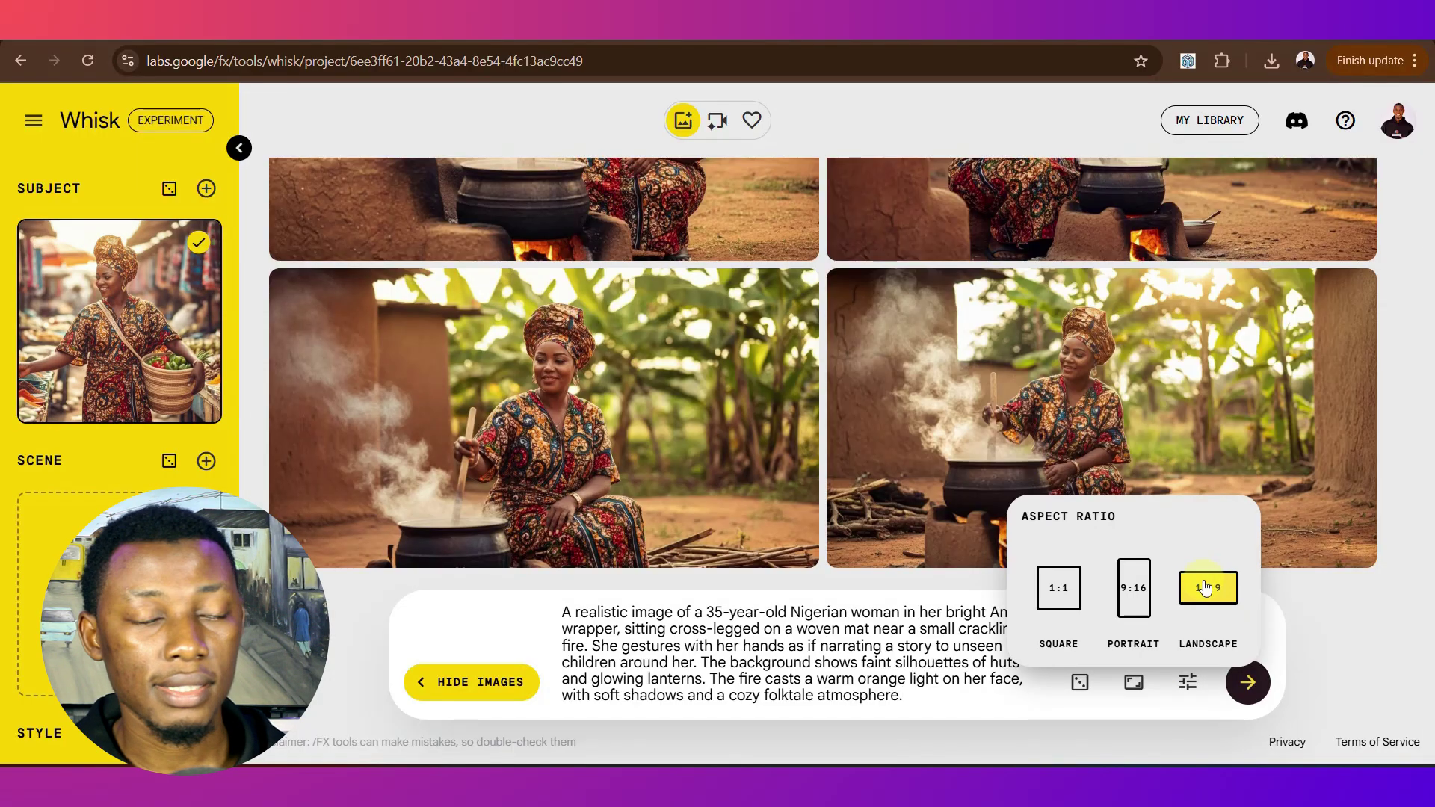
{"action": "left_click", "coordinate": [1142, 710]}
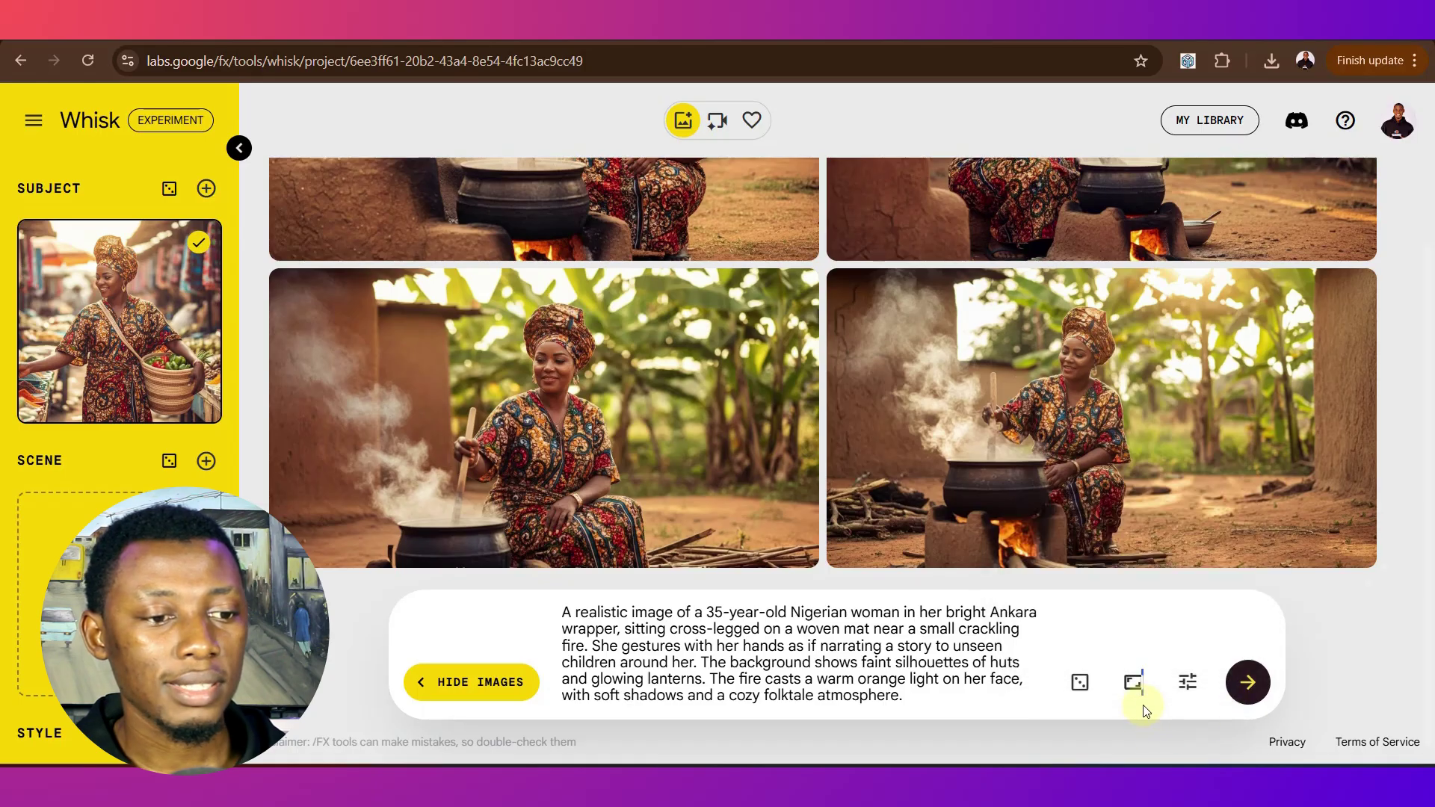
{"action": "left_click", "coordinate": [1253, 688]}
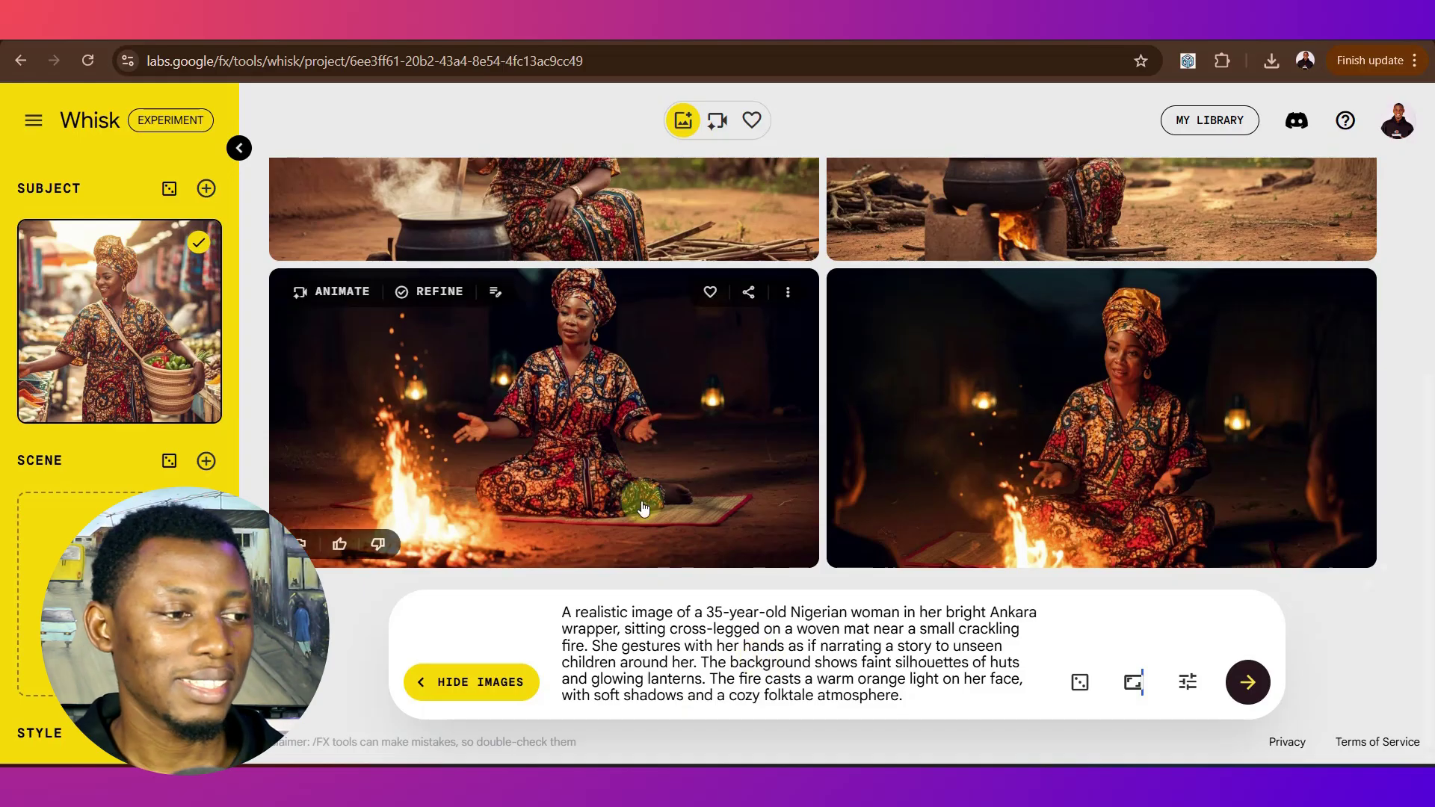
Compare the woman in the two new fireside images with her appearance in the earlier cooking images.
{"action": "mouse_move", "coordinate": [1091, 429]}
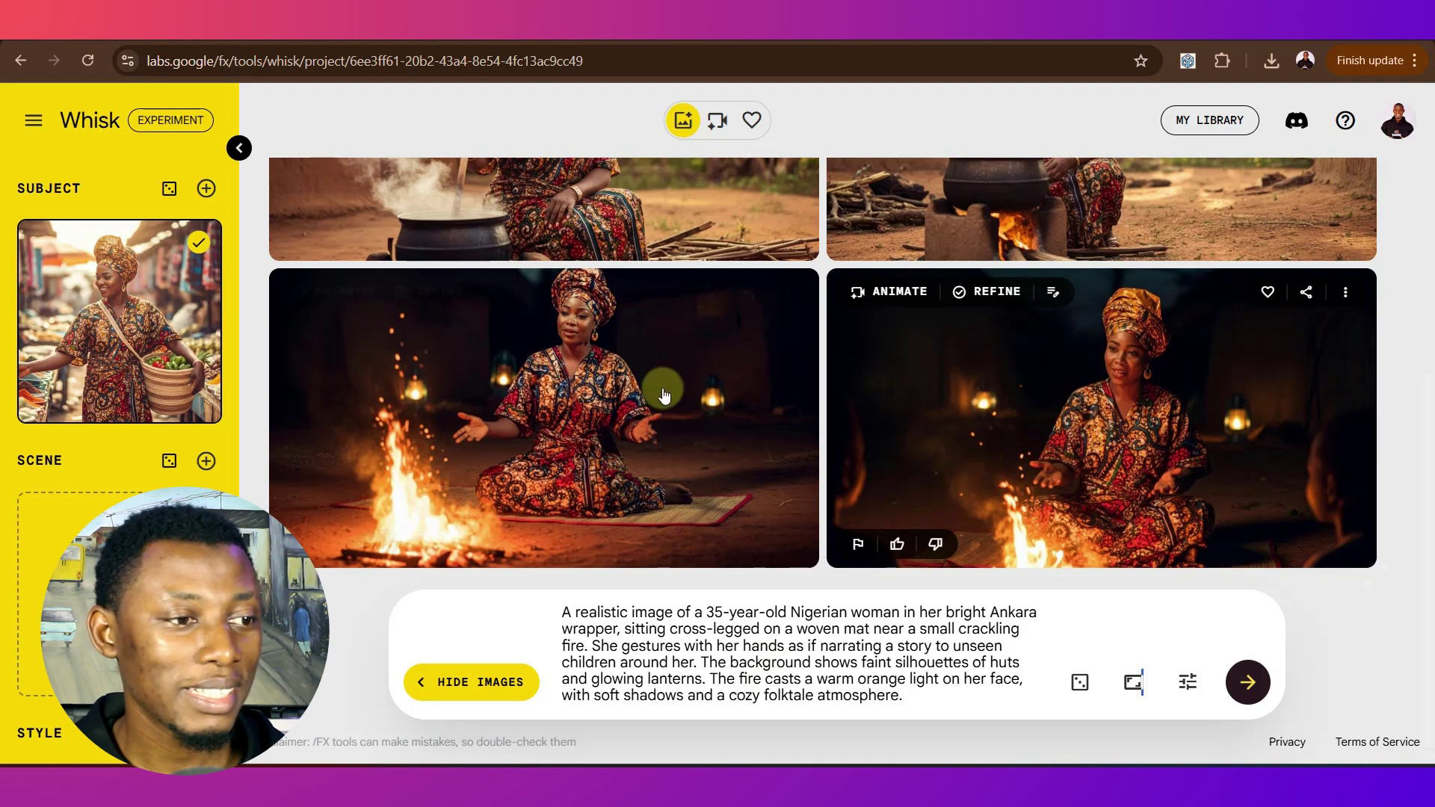
{"action": "mouse_move", "coordinate": [577, 340]}
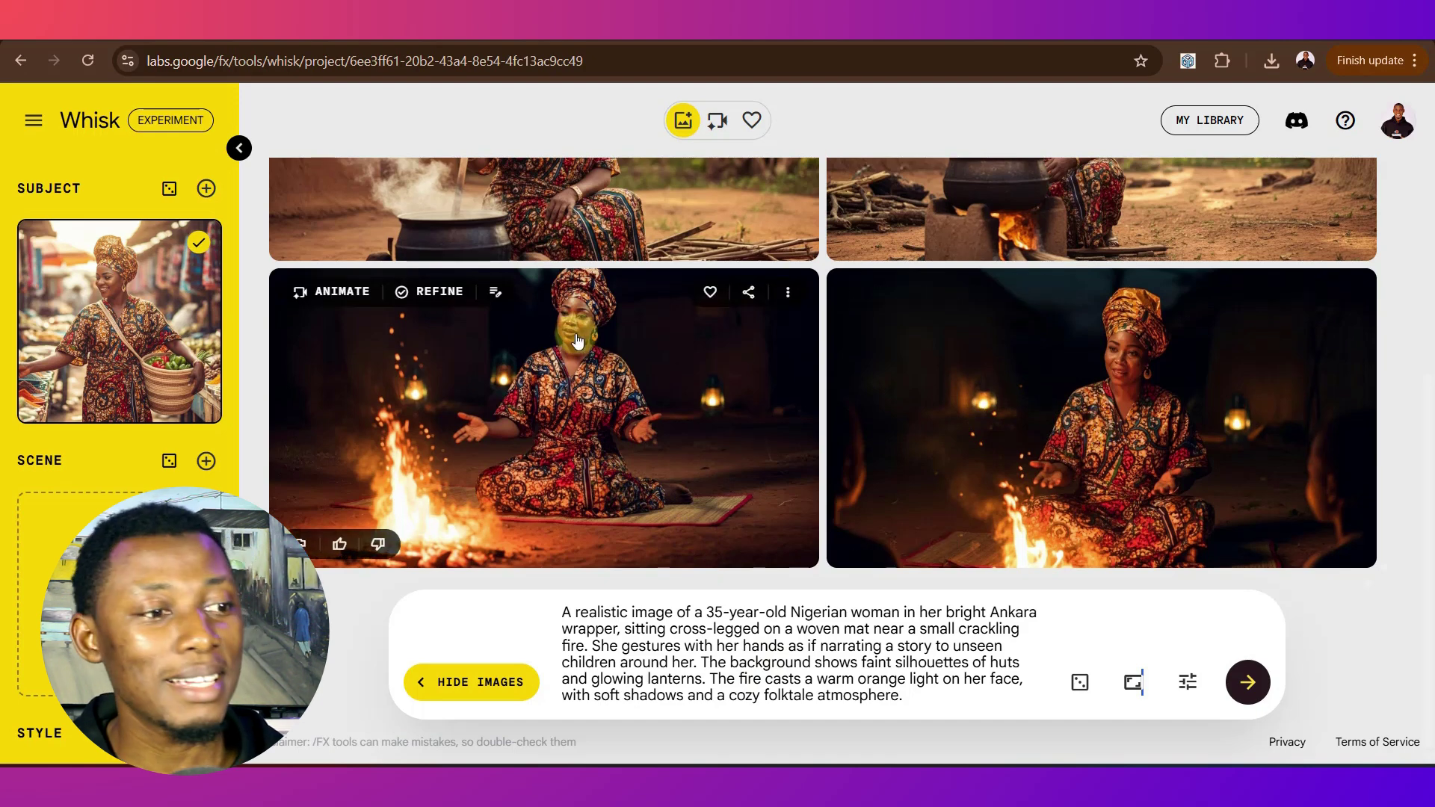
{"action": "scroll", "coordinate": [720, 454], "scroll_direction": "up", "scroll_amount": 5}
{"action": "scroll", "coordinate": [719, 457], "scroll_direction": "down", "scroll_amount": 1}
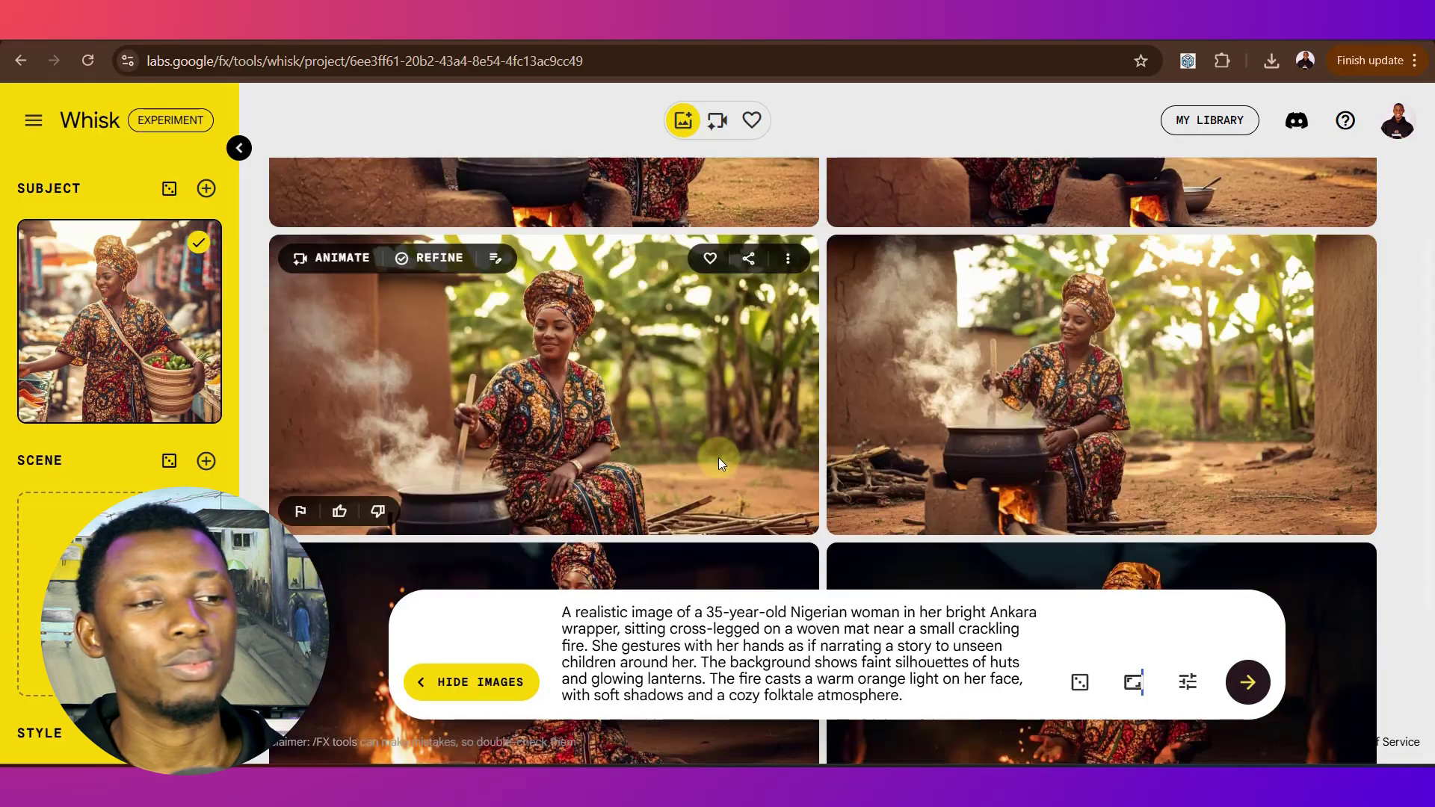
{"action": "scroll", "coordinate": [719, 462], "scroll_direction": "down", "scroll_amount": 4}
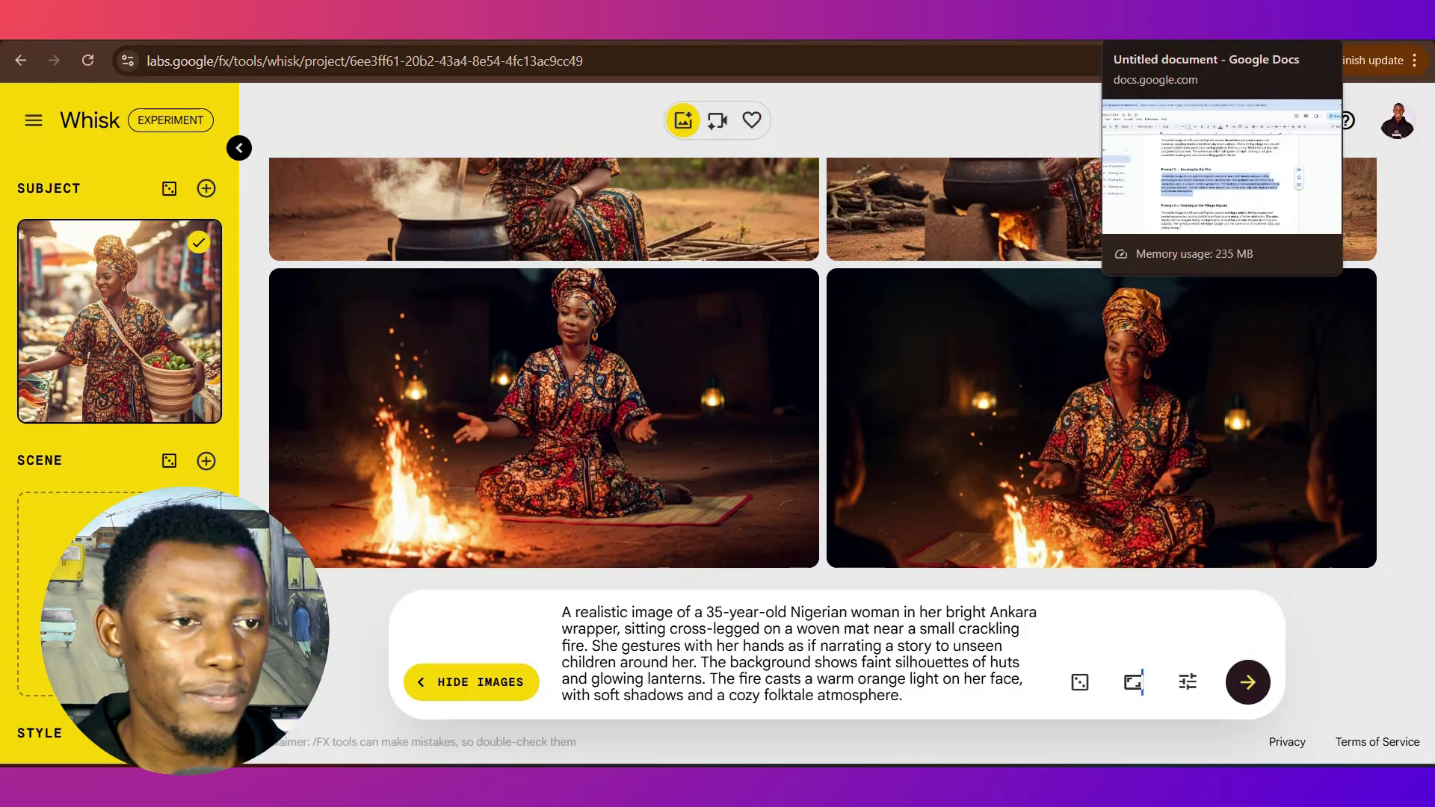
Copy the Prompt 4 — Dancing at the Village Square text from Google Docs and return to Whisk.
{"action": "key", "text": "ctrl+Tab"}
{"action": "left_click_drag", "start_coordinate": [412, 449], "coordinate": [497, 523]}
{"action": "key", "text": "ctrl+shift+Tab"}
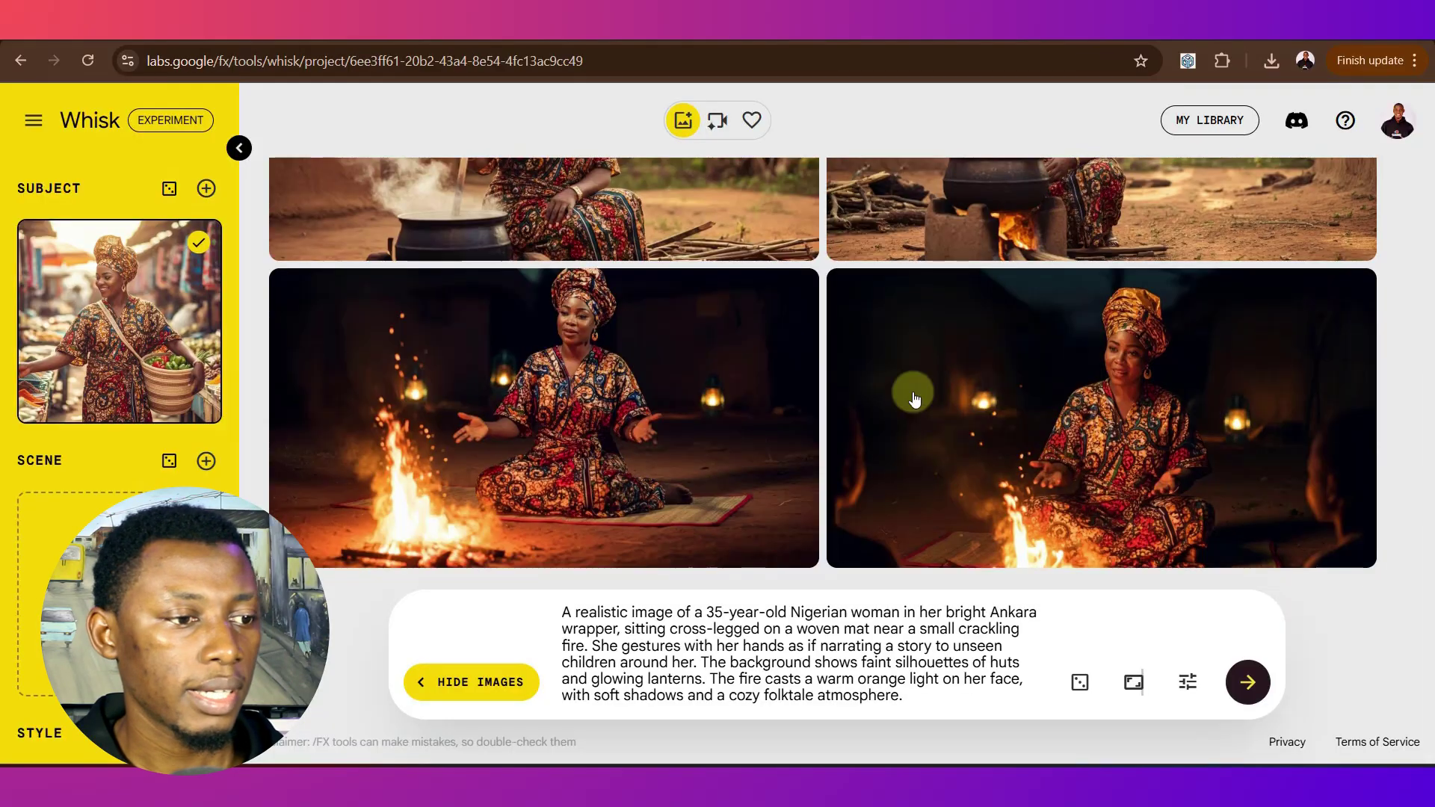
Replace the fireside description with the copied Prompt 4 text and generate the village-square dancing images.
{"action": "key", "text": "ctrl+a"}
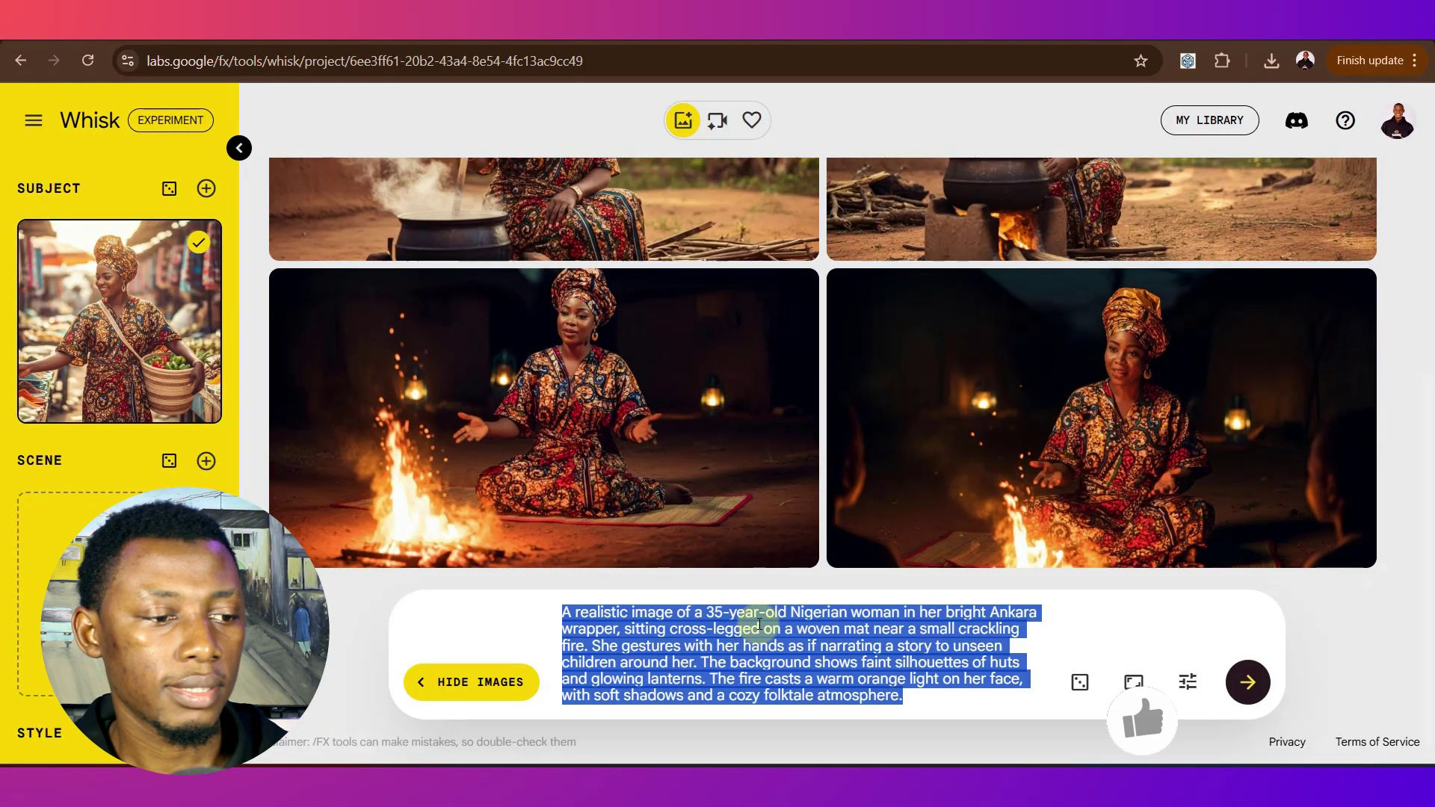
{"action": "key", "text": "BackSpace"}
{"action": "key", "text": "ctrl+v"}
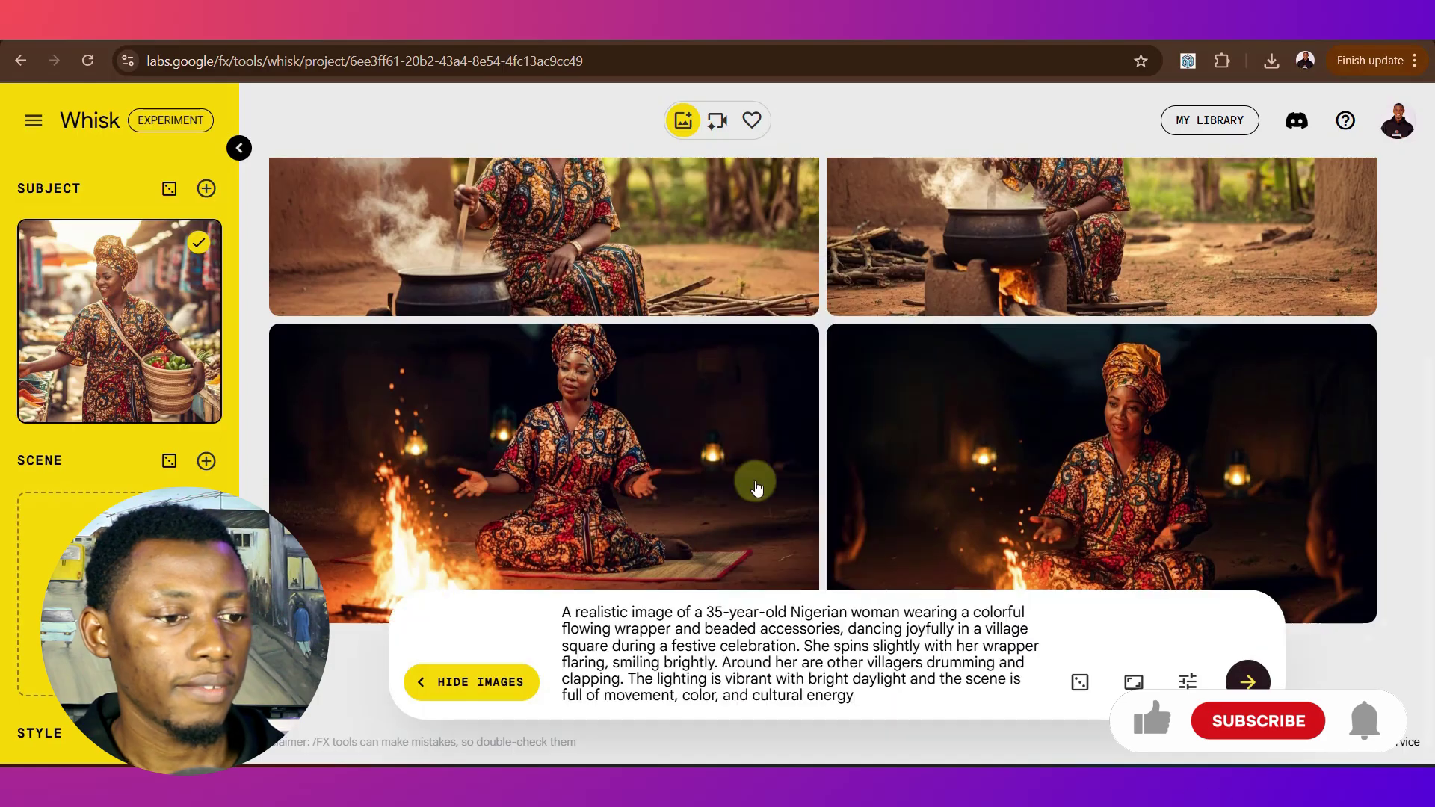
{"action": "mouse_move", "coordinate": [134, 277]}
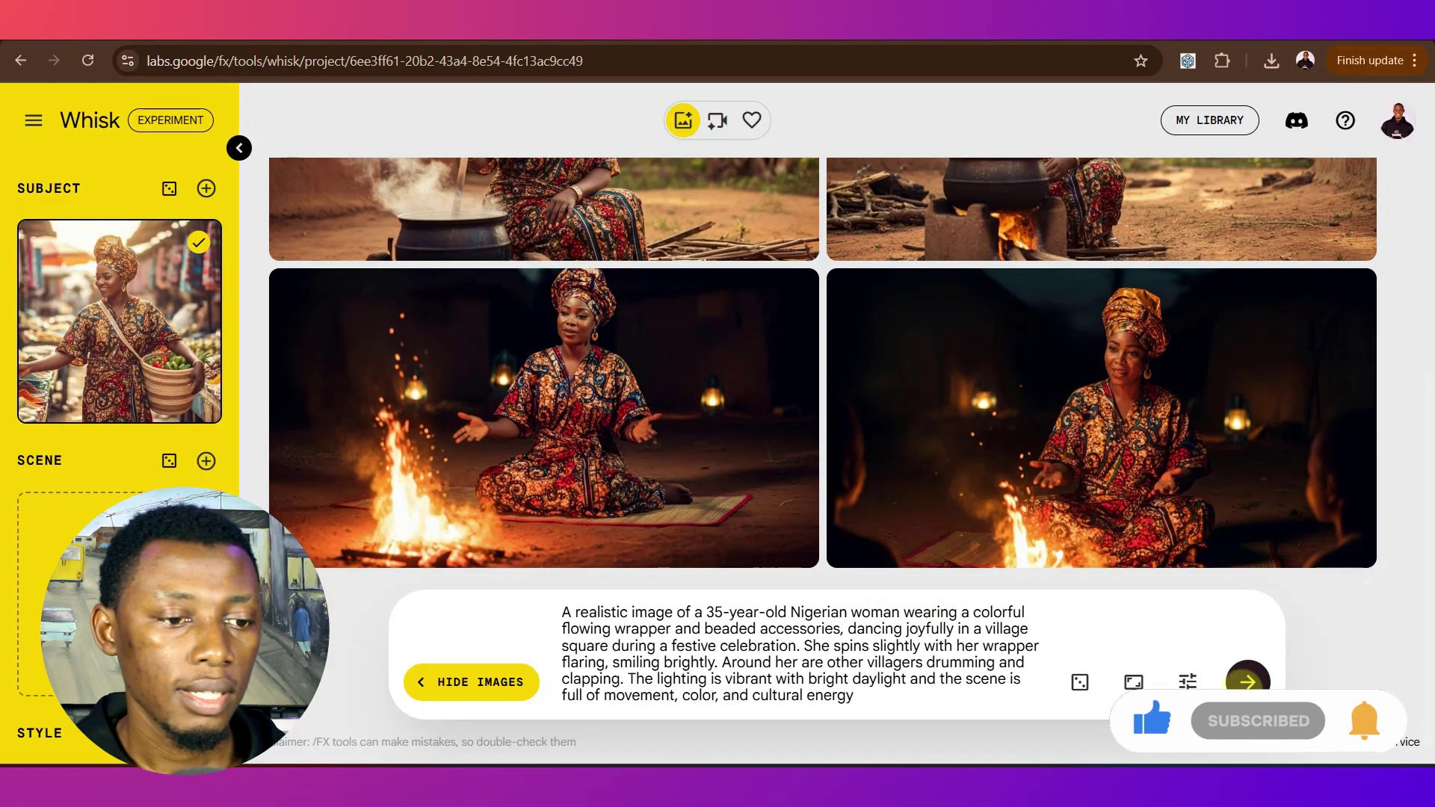
{"action": "left_click", "coordinate": [1247, 682]}
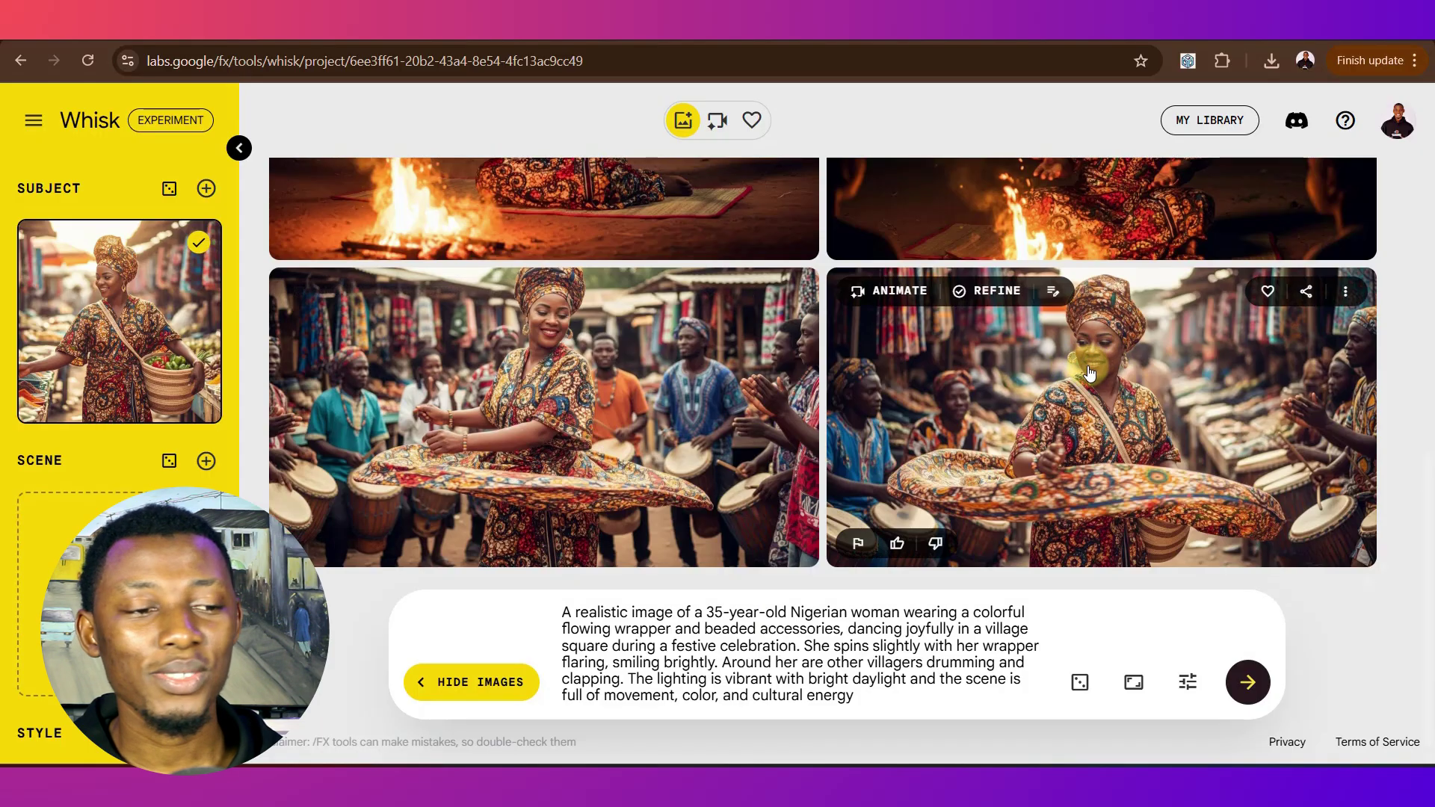
Enlarge the first dancing image to inspect the woman's appearance and close the enlarged view.
{"action": "left_click", "coordinate": [764, 418]}
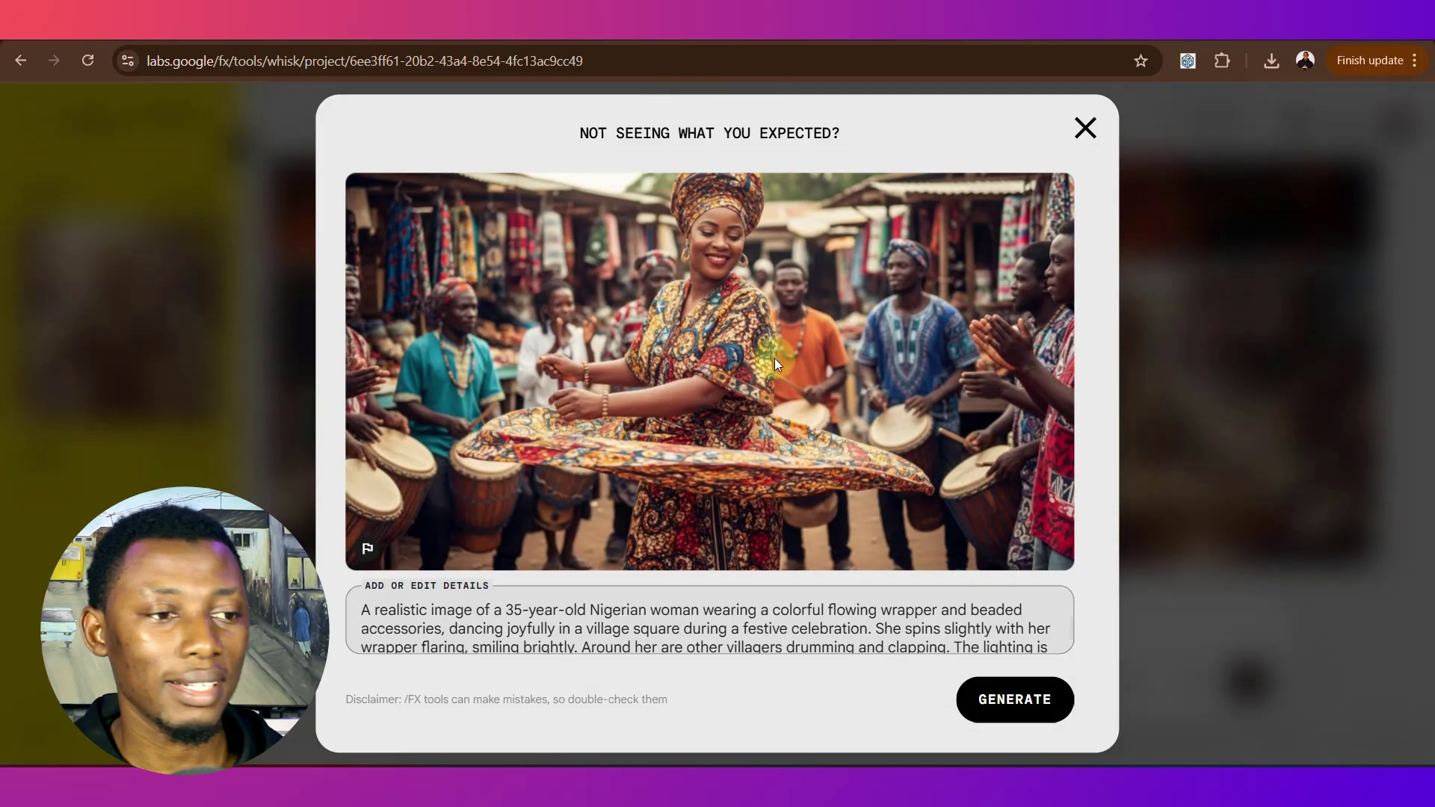
{"action": "left_click", "coordinate": [1085, 130]}
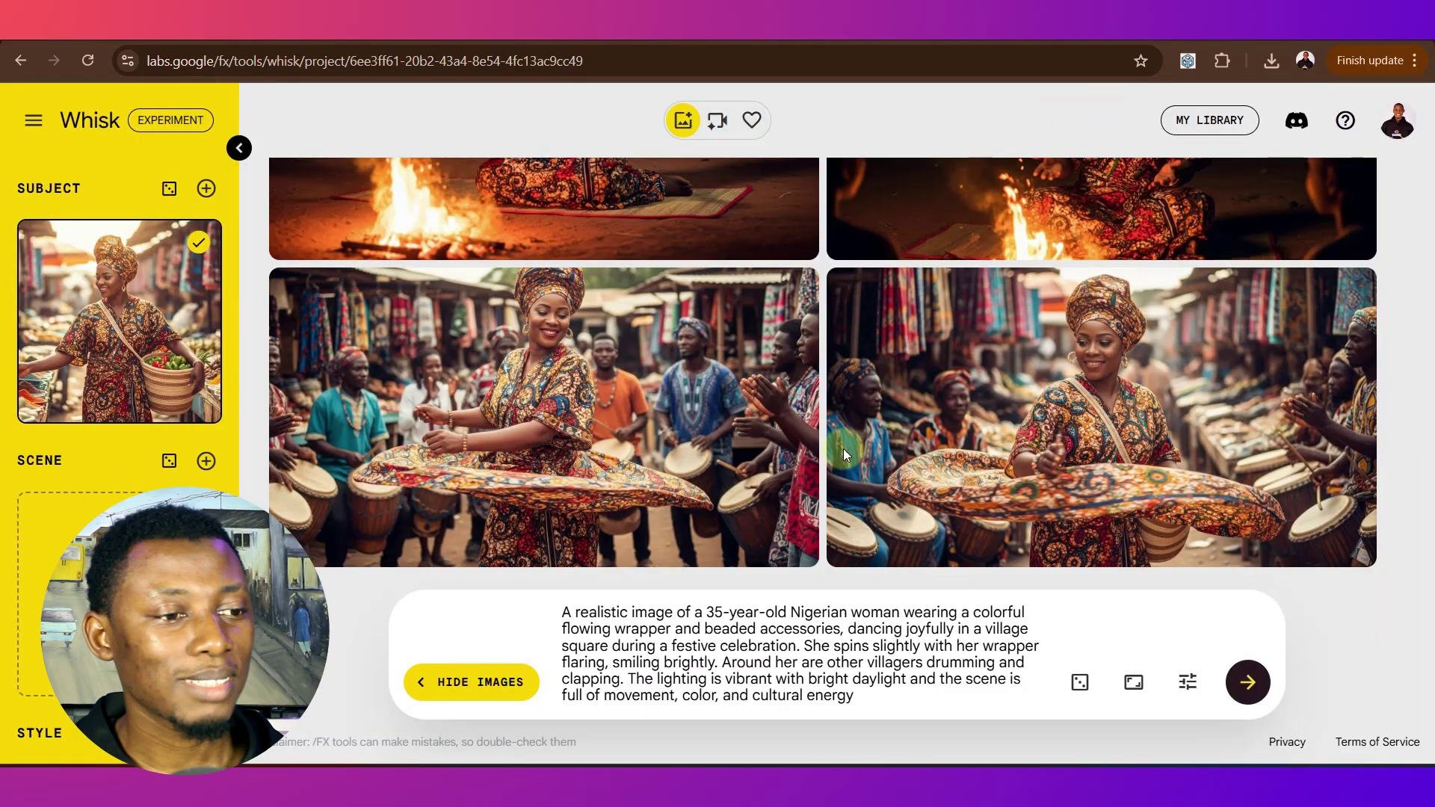
Copy the Prompt 5 — Walking Through the Farmlands text in the Google Docs prompt document.
{"action": "key", "text": "ctrl+Tab"}
{"action": "scroll", "coordinate": [768, 512], "scroll_direction": "down", "scroll_amount": 3}
{"action": "left_click_drag", "start_coordinate": [409, 372], "coordinate": [556, 451]}
{"action": "right_click", "coordinate": [544, 426]}
{"action": "left_click", "coordinate": [496, 324]}
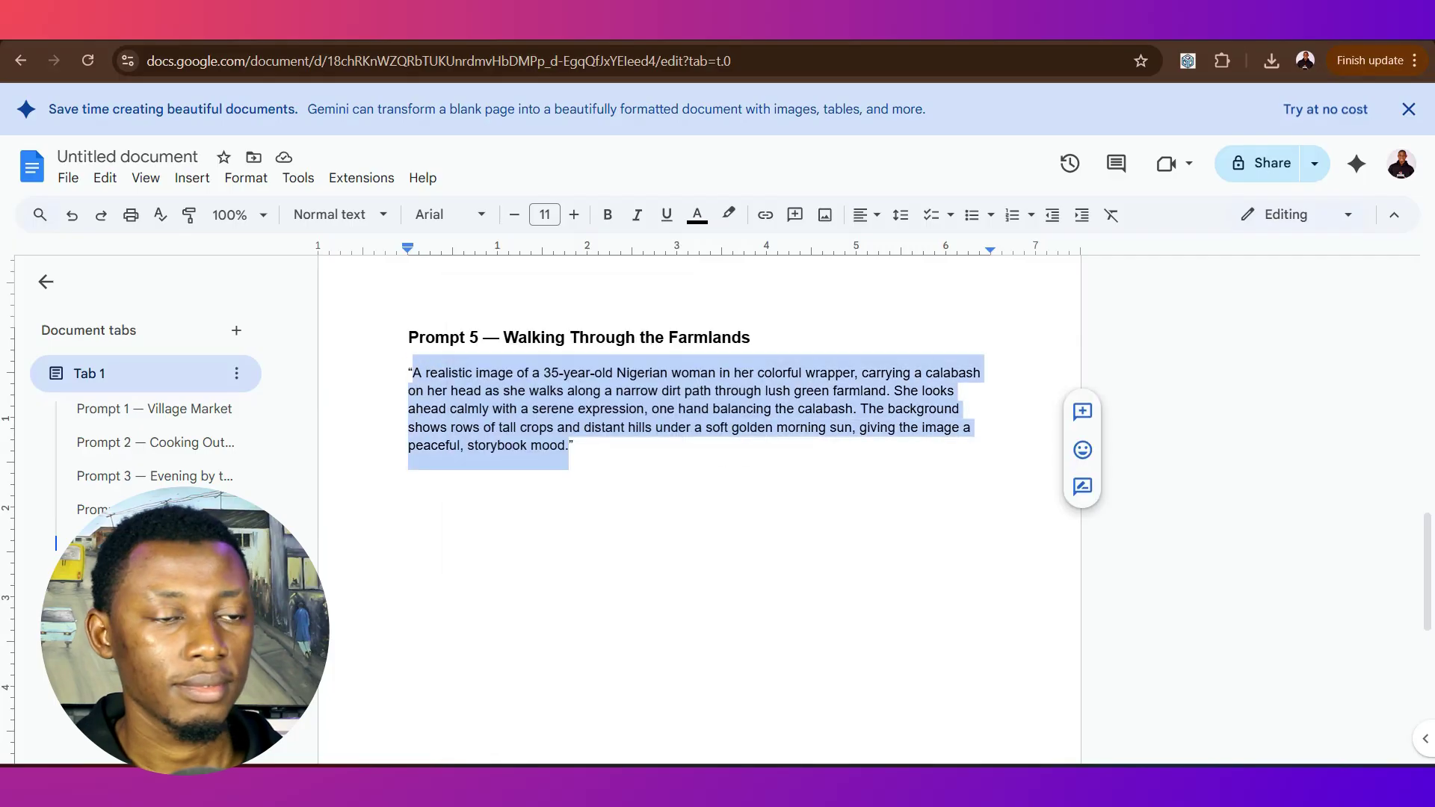
Return to Whisk, paste the Prompt 5 text as the image description and generate the farmland images.
{"action": "key", "text": "ctrl+Tab"}
{"action": "left_click", "coordinate": [720, 682]}
{"action": "right_click", "coordinate": [720, 683]}
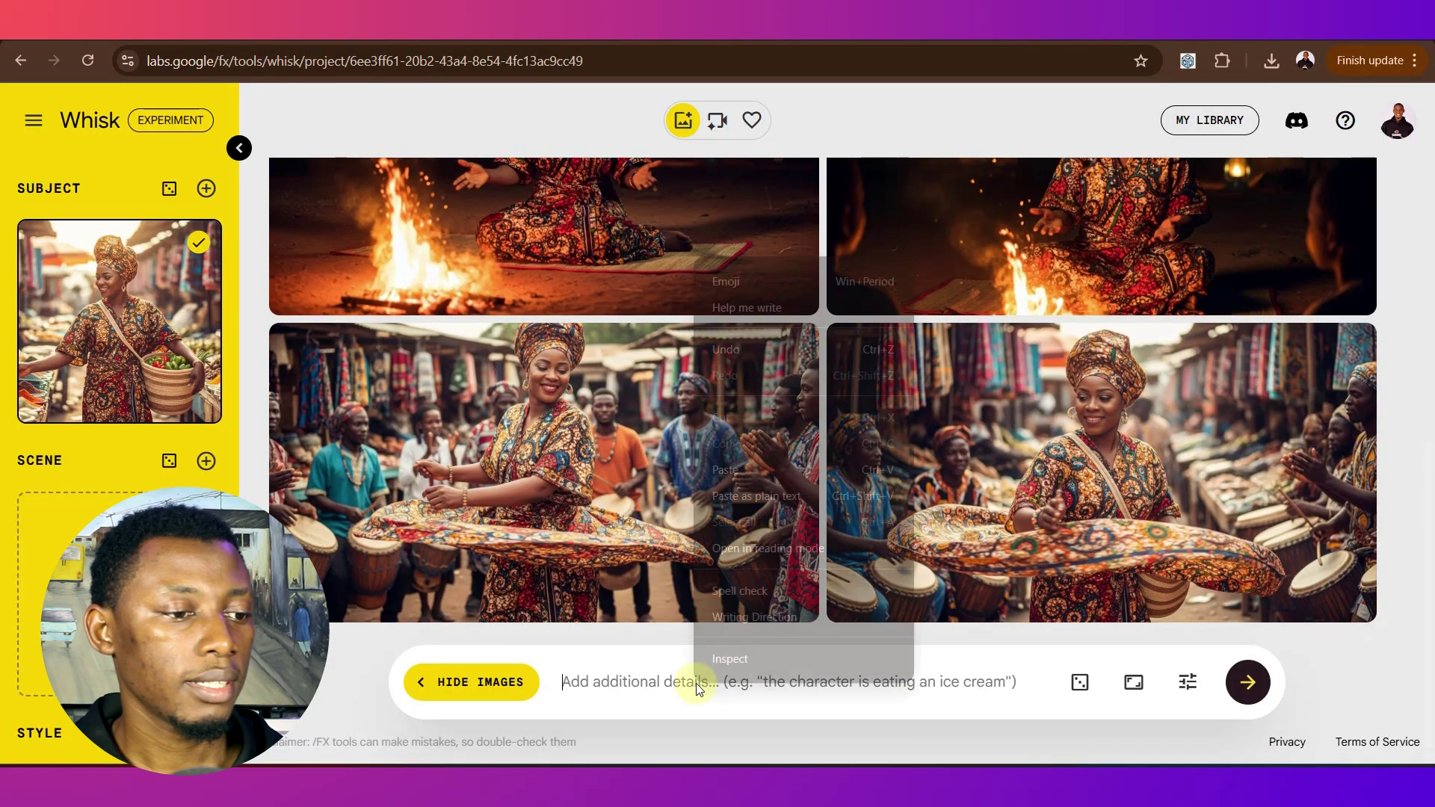
{"action": "left_click", "coordinate": [747, 472]}
{"action": "left_click", "coordinate": [1254, 693]}
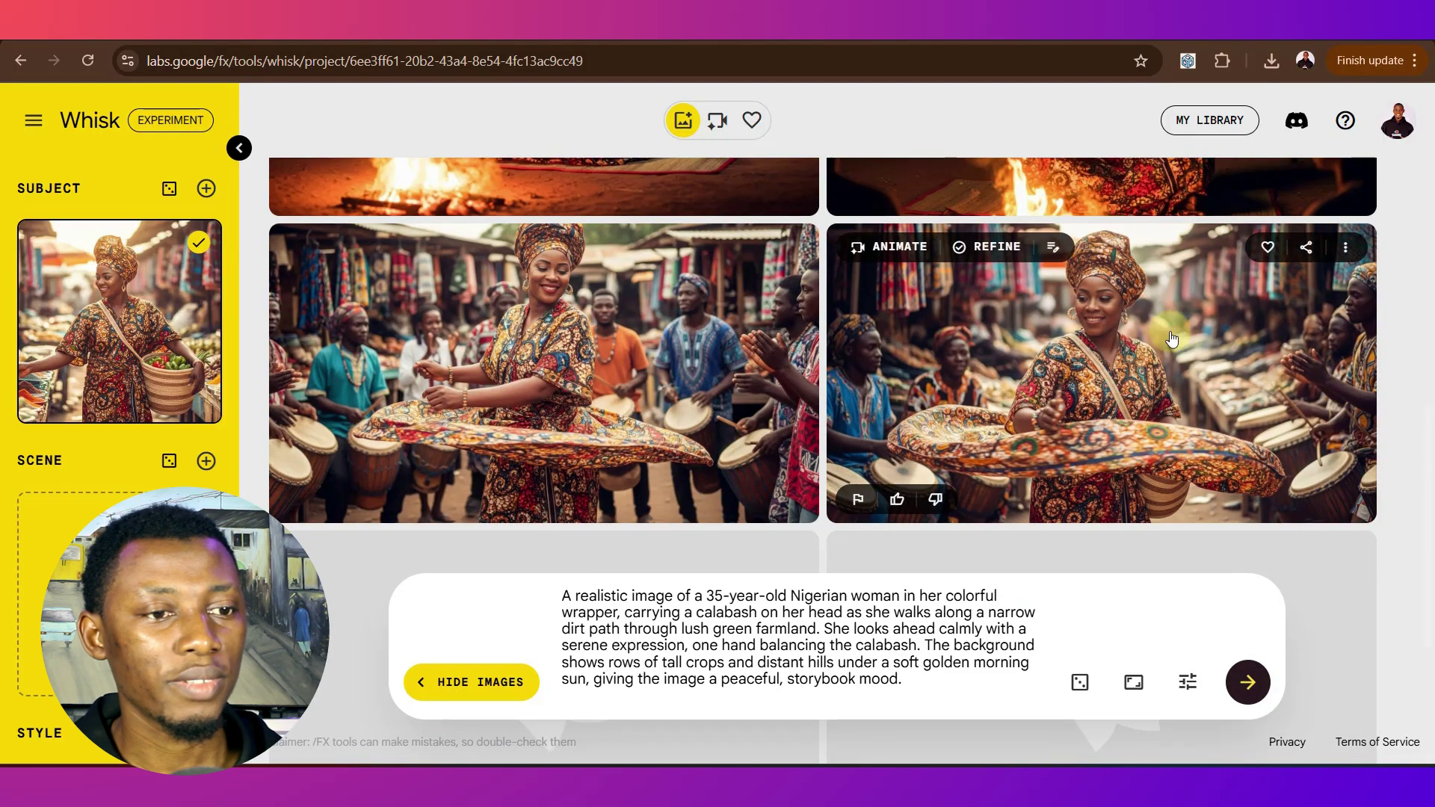
Check the download and delete options available for the second dancing image.
{"action": "left_click", "coordinate": [1347, 251]}
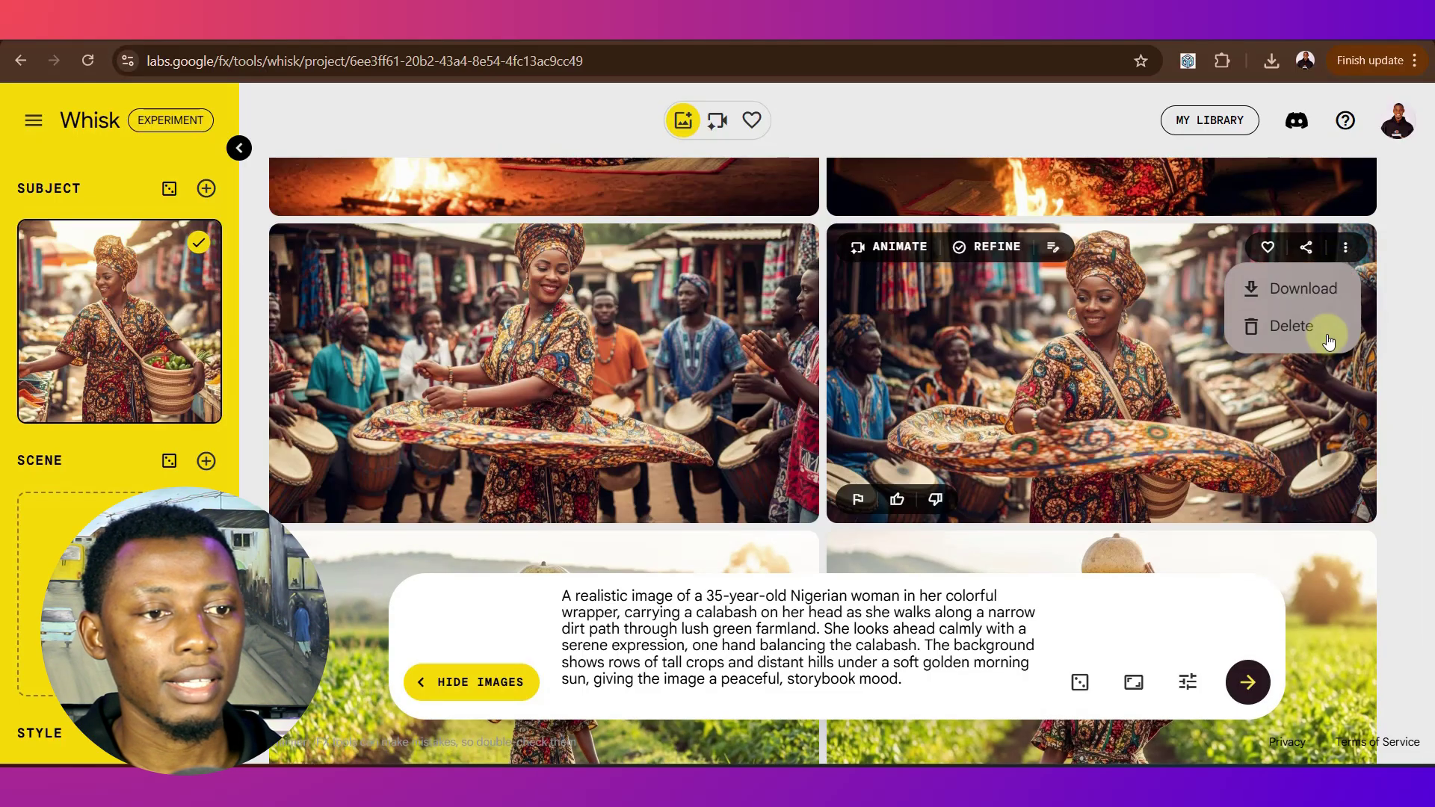
{"action": "left_click", "coordinate": [1295, 301]}
Compare the woman in both farmland images with the original market image, Generated image 1.png, and minimize the image viewer.
{"action": "scroll", "coordinate": [1393, 360], "scroll_direction": "down", "scroll_amount": 3}
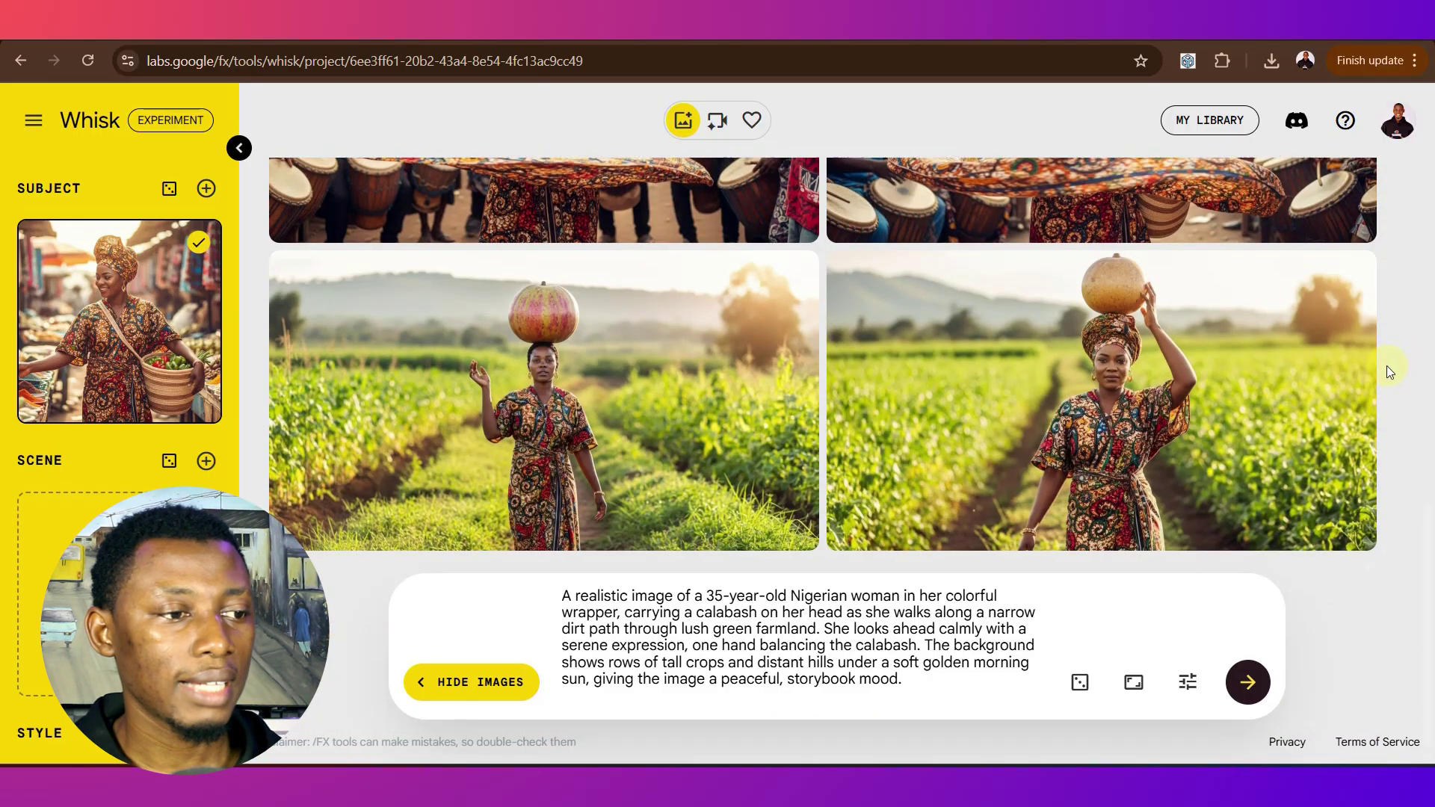
{"action": "mouse_move", "coordinate": [1114, 384]}
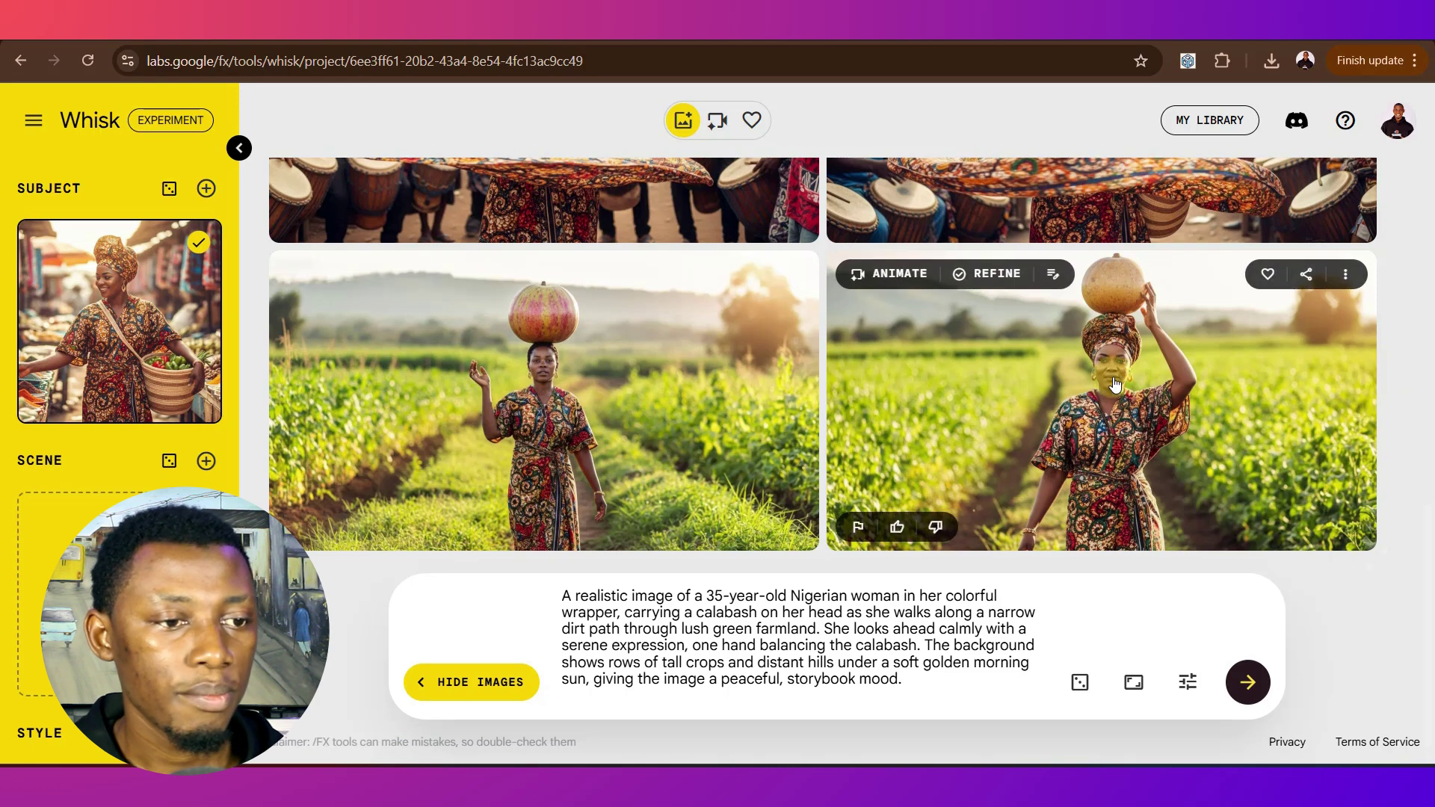
{"action": "mouse_move", "coordinate": [542, 365]}
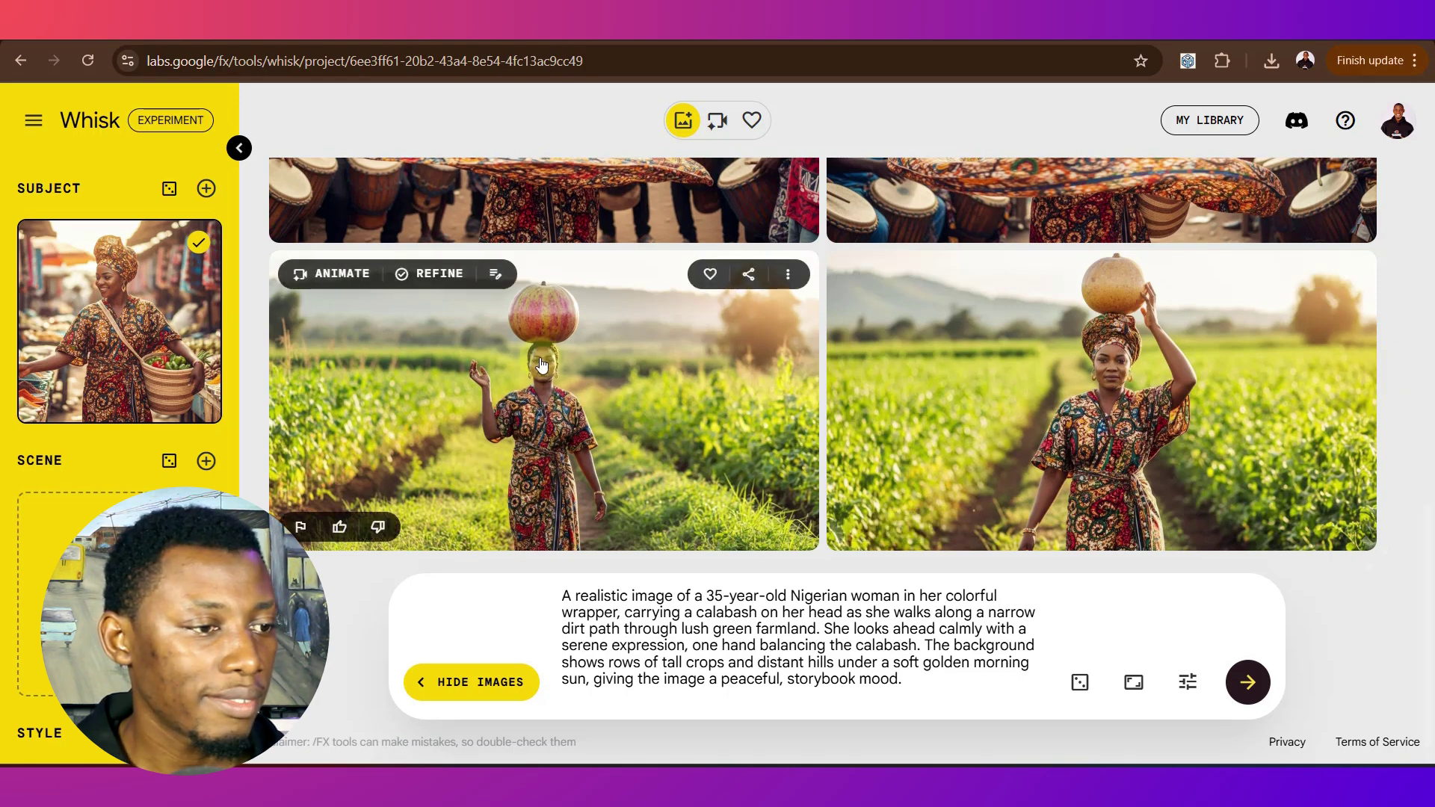
{"action": "mouse_move", "coordinate": [1156, 419]}
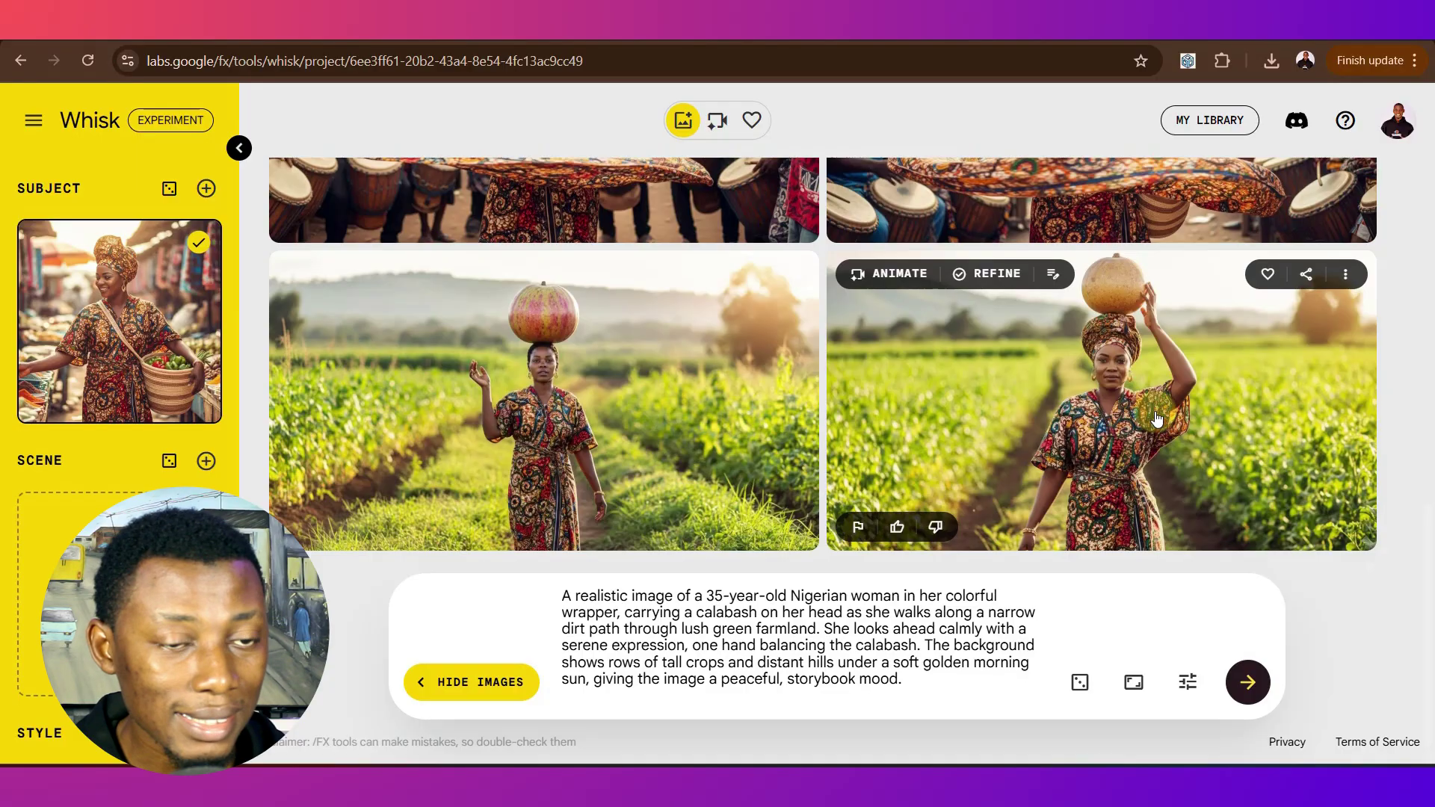
{"action": "mouse_move", "coordinate": [99, 301]}
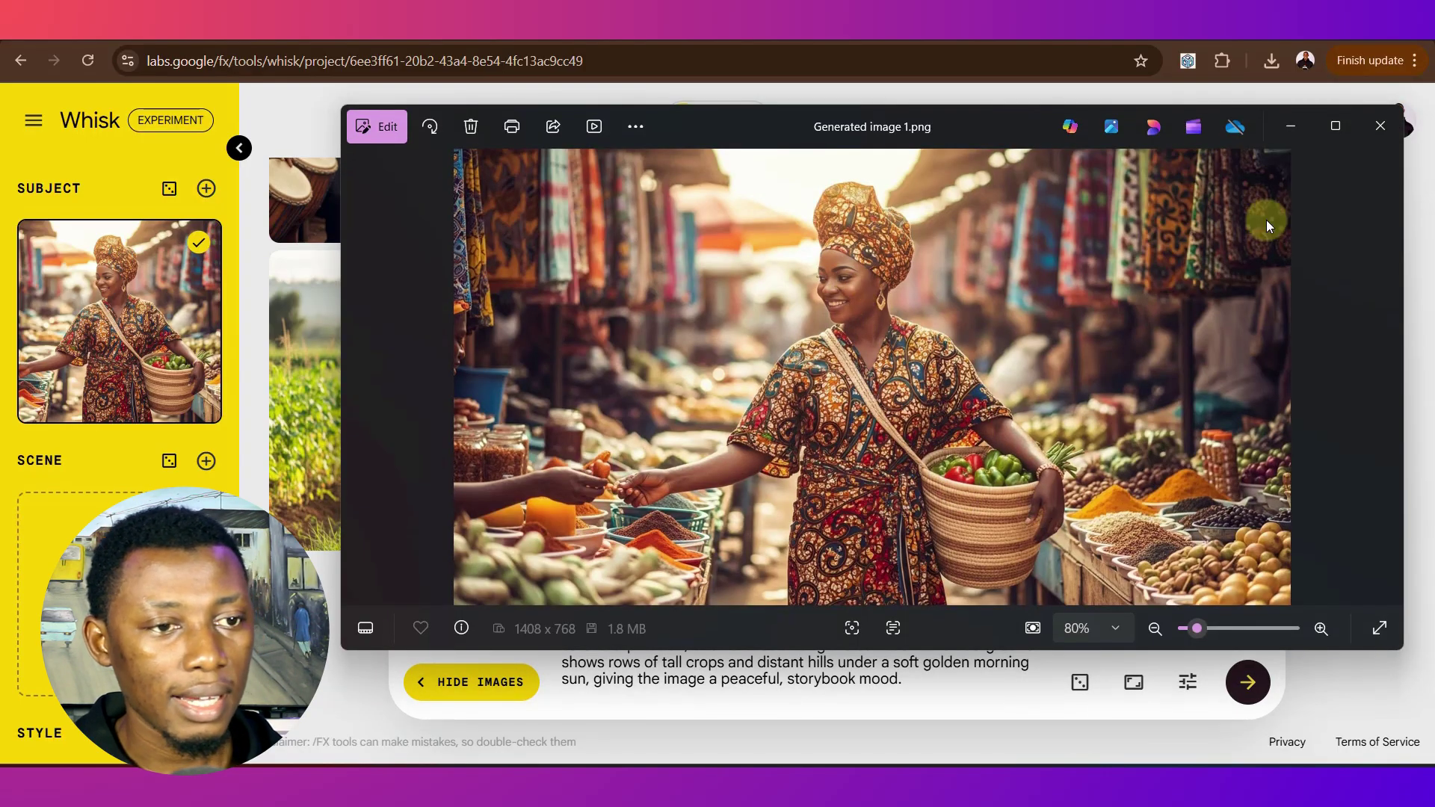
{"action": "left_click", "coordinate": [1294, 127]}
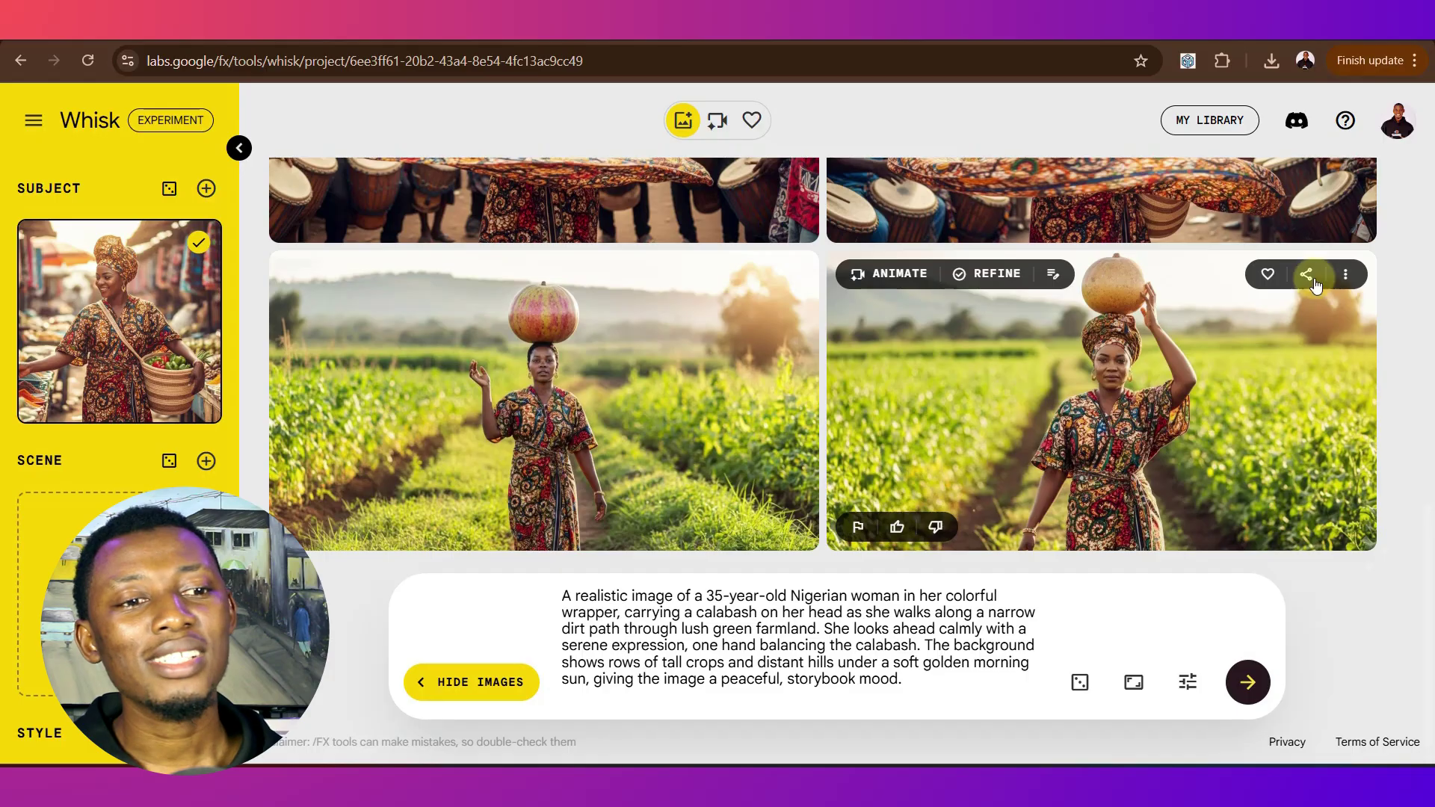
Download the second farmland image and the first village-square dancing image.
{"action": "left_click", "coordinate": [1346, 275]}
{"action": "left_click", "coordinate": [1354, 279]}
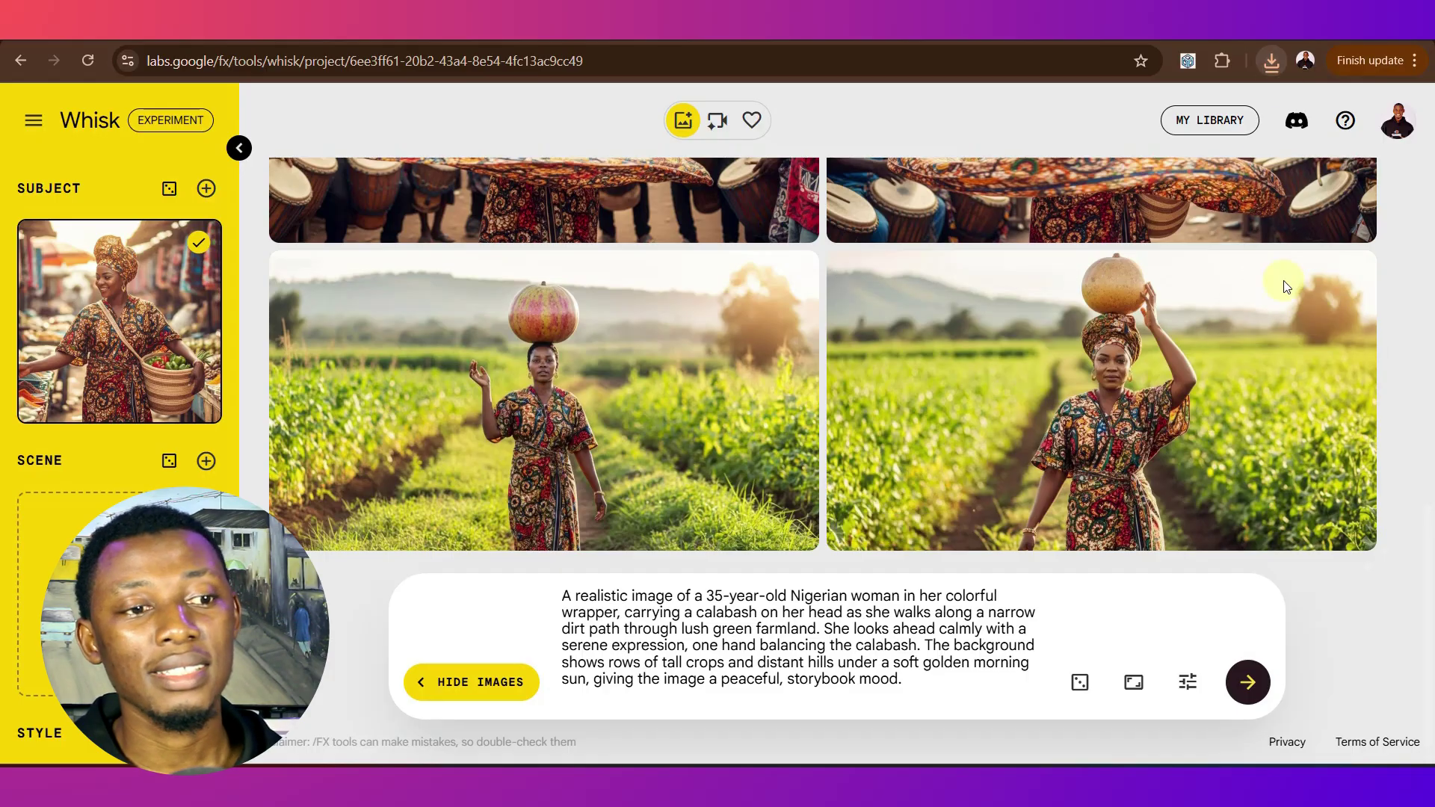
{"action": "scroll", "coordinate": [1286, 286], "scroll_direction": "up", "scroll_amount": 5}
{"action": "left_click", "coordinate": [786, 345]}
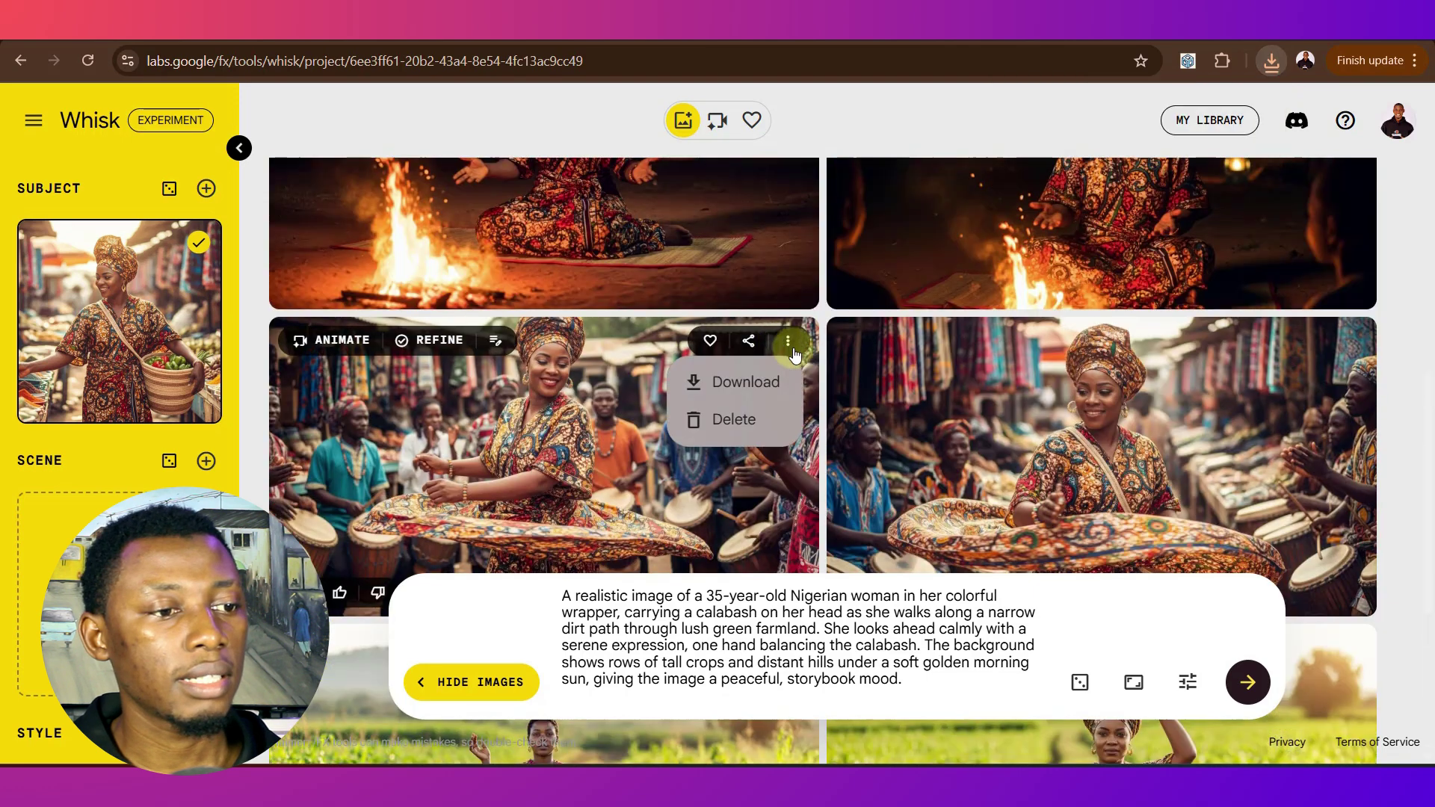
{"action": "left_click", "coordinate": [767, 391]}
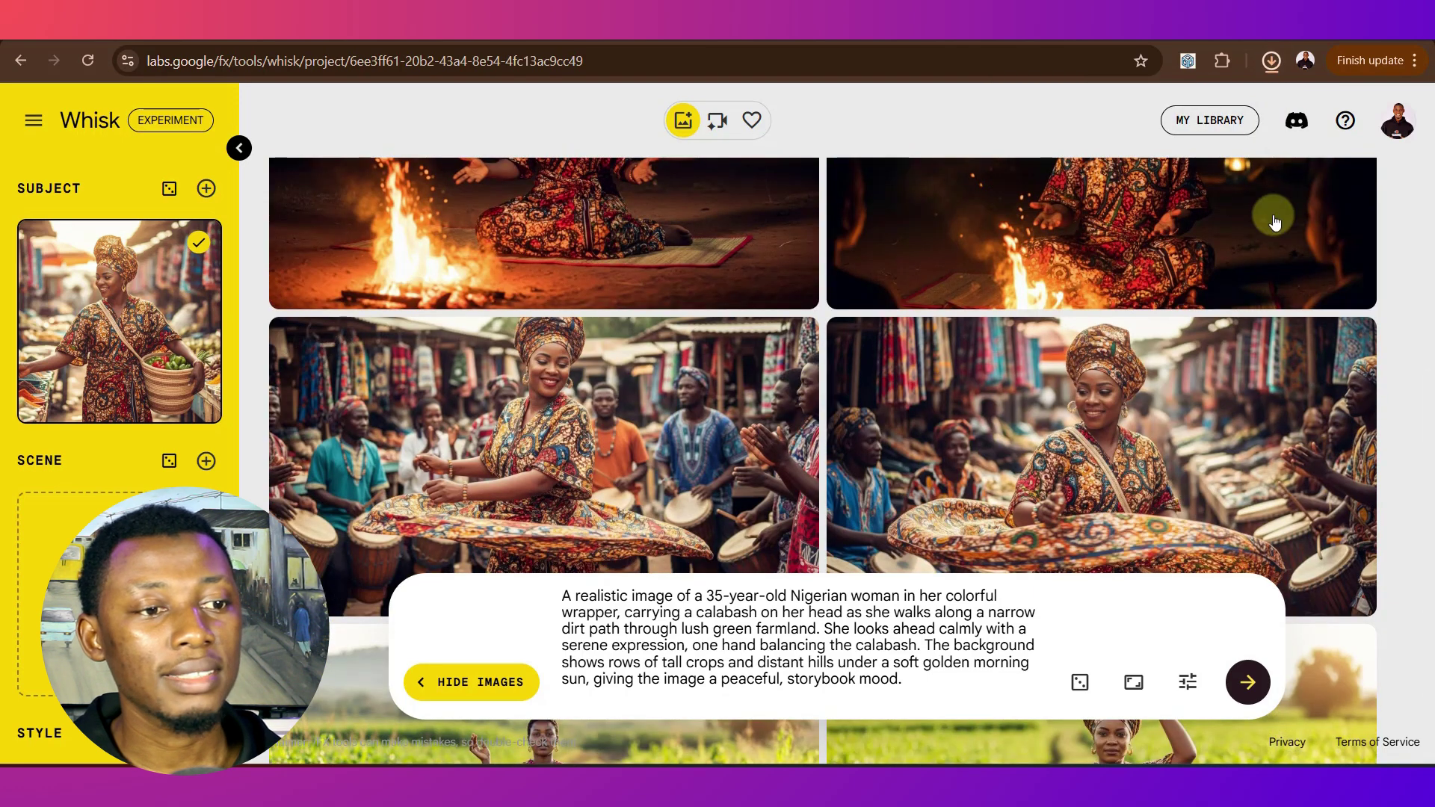
Review the earlier generated scenes in Whisk and the matching written prompts in the Google Docs document.
{"action": "scroll", "coordinate": [1273, 323], "scroll_direction": "up", "scroll_amount": 1}
{"action": "scroll", "coordinate": [1273, 323], "scroll_direction": "up", "scroll_amount": 4}
{"action": "scroll", "coordinate": [1243, 342], "scroll_direction": "down", "scroll_amount": 2}
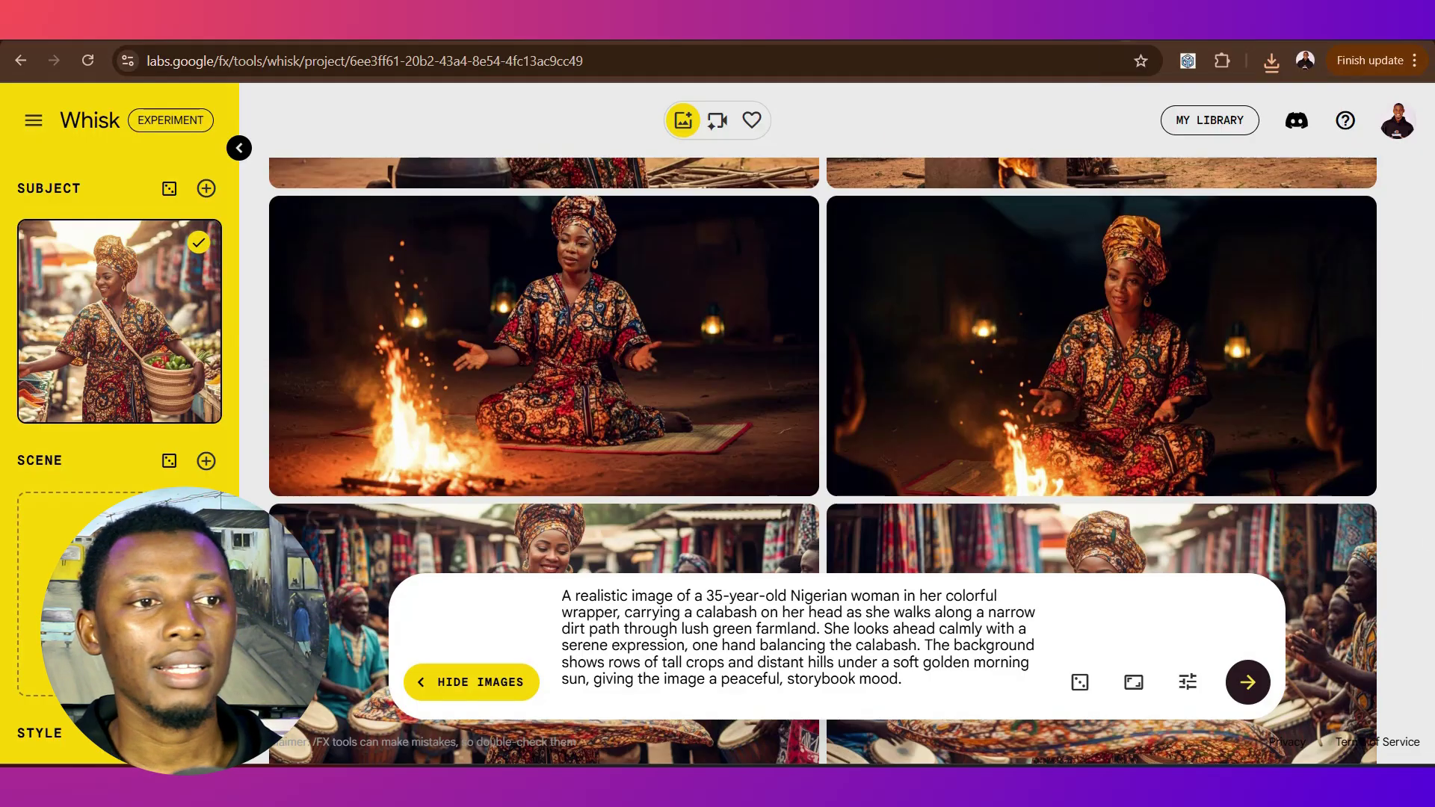
{"action": "key", "text": "ctrl+Tab"}
{"action": "scroll", "coordinate": [823, 374], "scroll_direction": "up", "scroll_amount": 15}
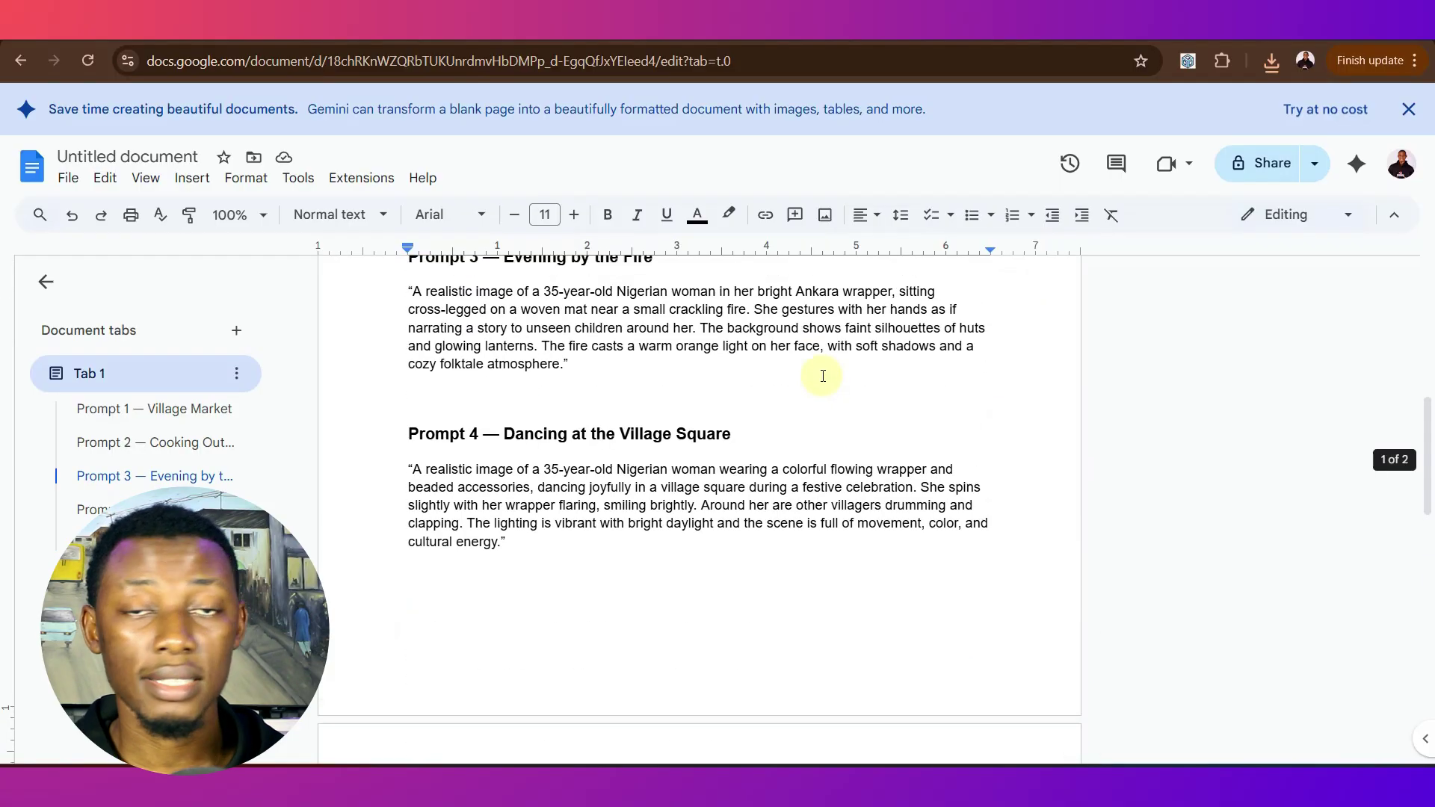